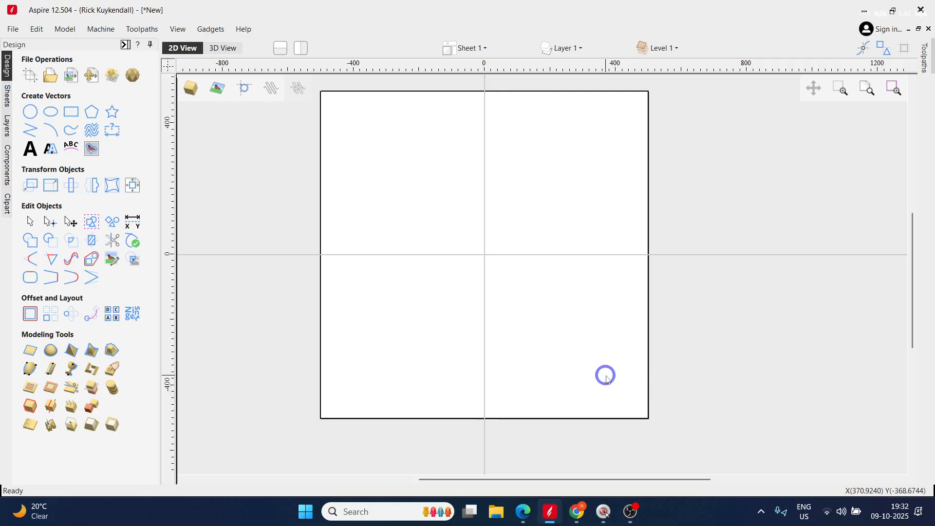
Switch to the browser, look through the design categories on the Digital Effect home page, and return to Aspire.
mouse_move(523, 512)
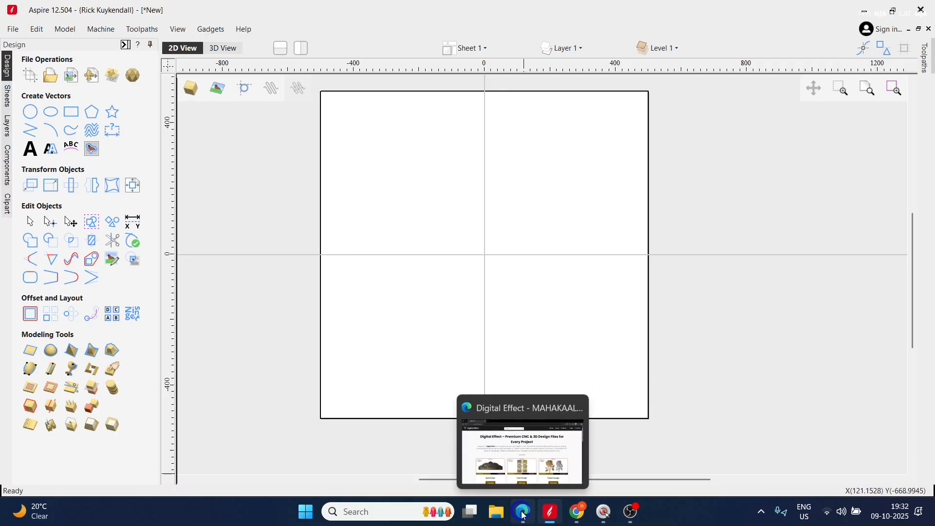
left_click(580, 427)
scroll(643, 351, "down", 3)
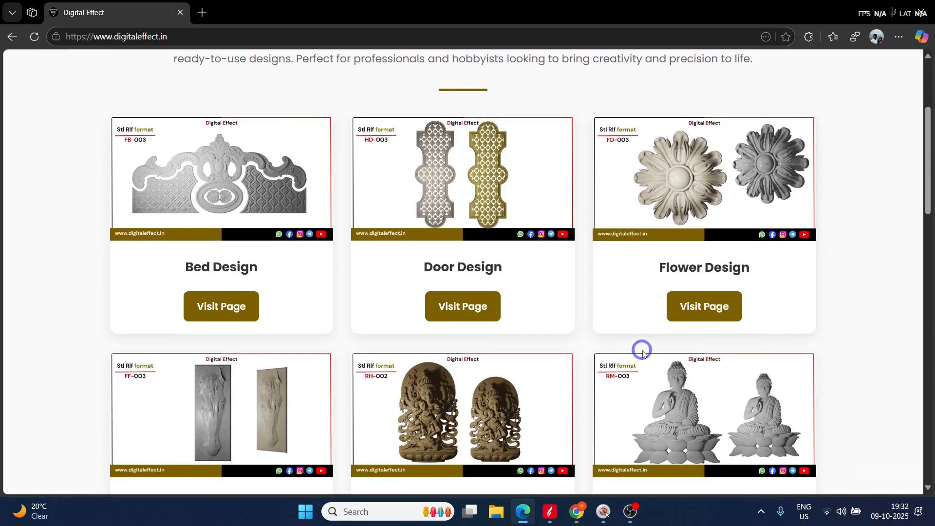
scroll(643, 351, "down", 6)
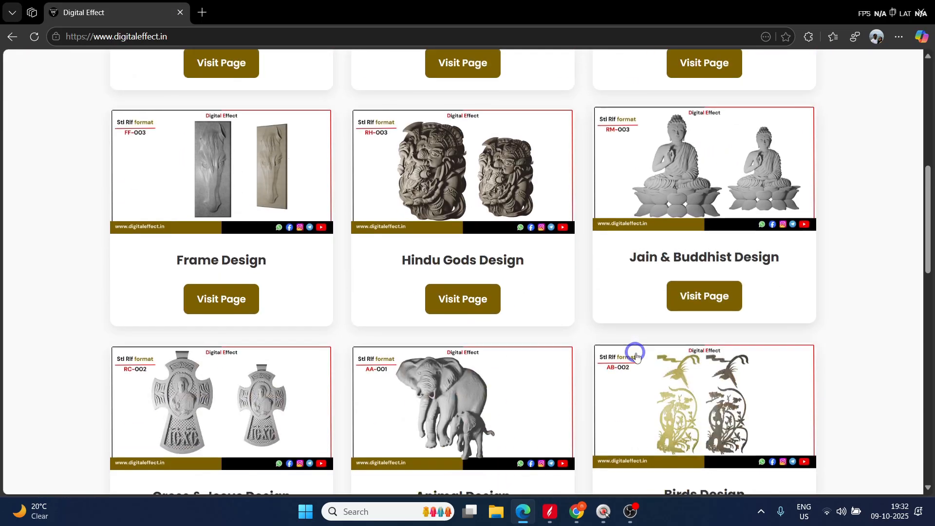
scroll(635, 359, "up", 9)
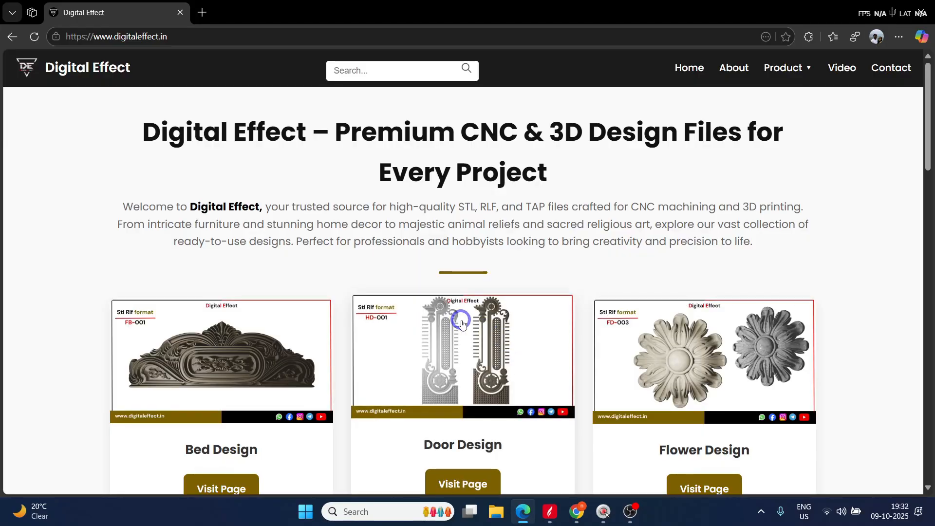
left_click(550, 512)
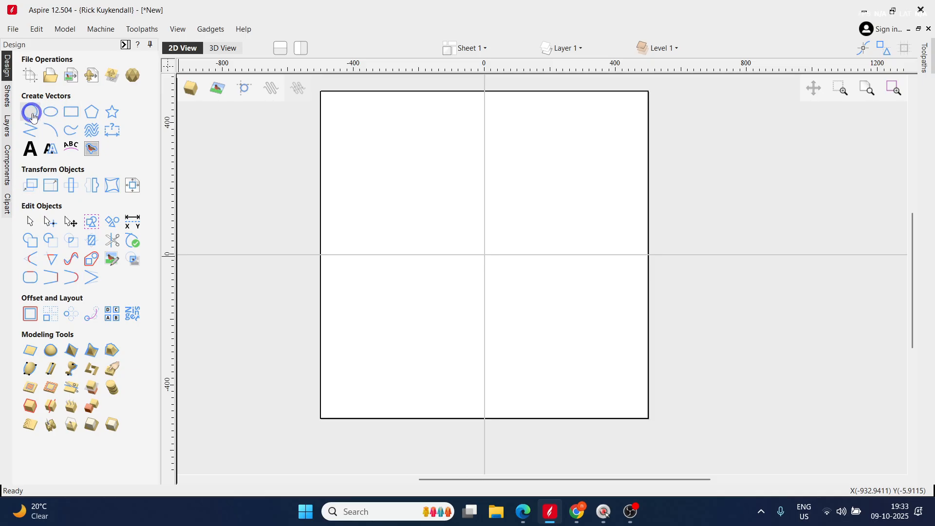
Draw a rectangle about 400 mm wide and 210 mm high near the middle of the sheet.
left_click(72, 111)
left_click_drag(435, 218, 566, 288)
left_click(124, 315)
scroll(538, 228, "up", 1)
scroll(538, 228, "up", 1)
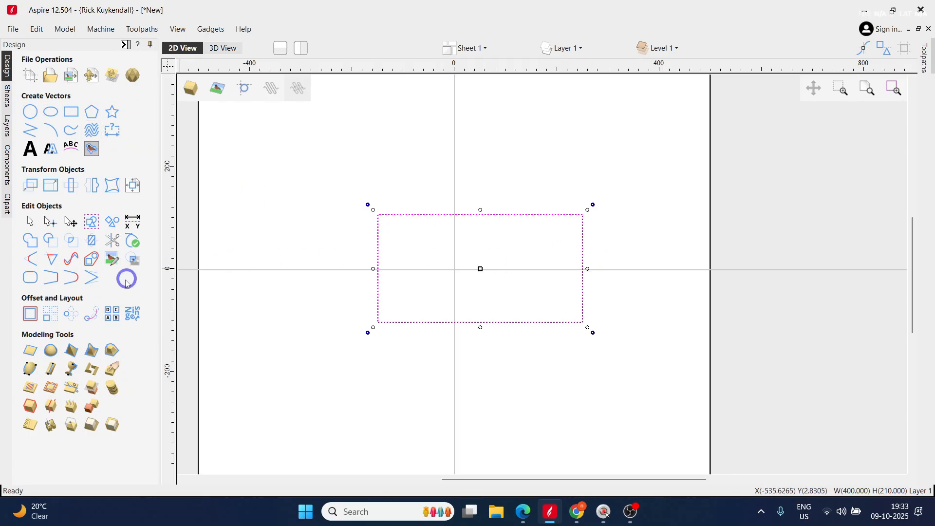
Offset the rectangle outwards by 50 mm without sharp offset corners, keeping the original.
left_click(29, 314)
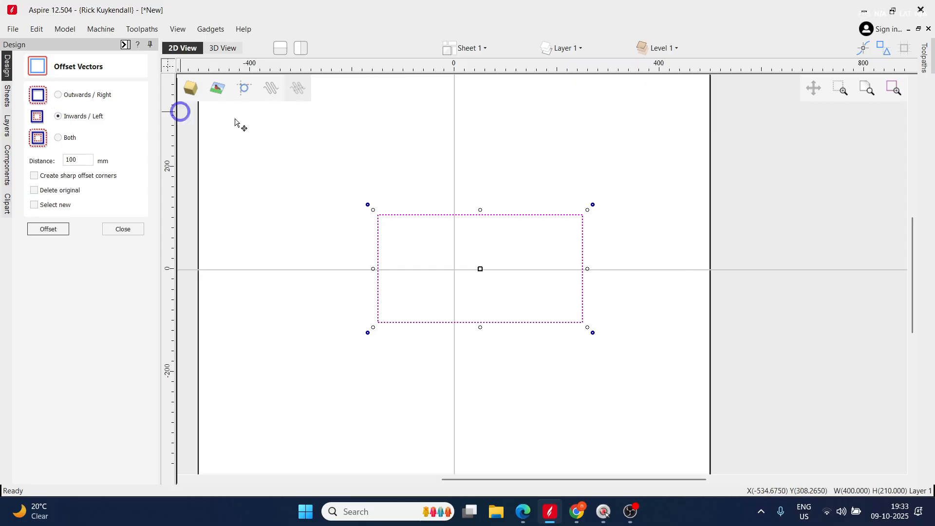
left_click(58, 95)
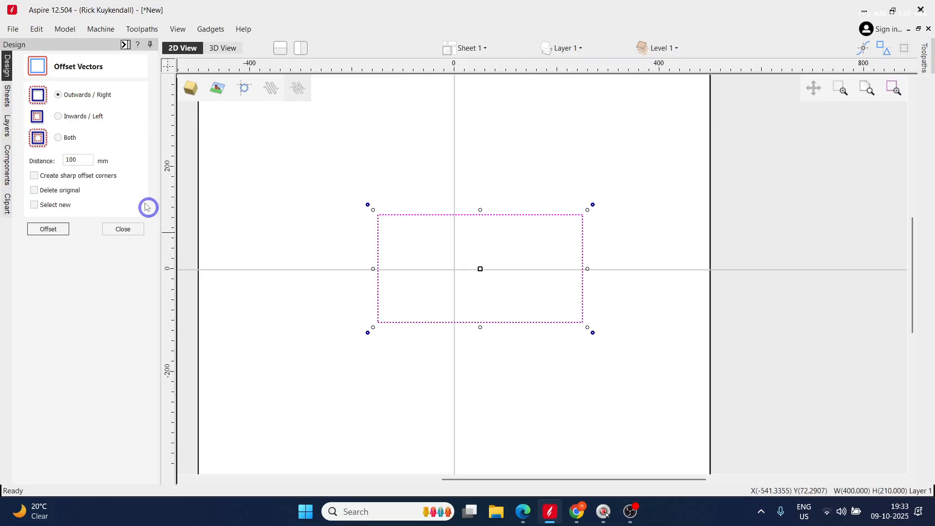
left_click_drag(87, 161, 41, 149)
type("50")
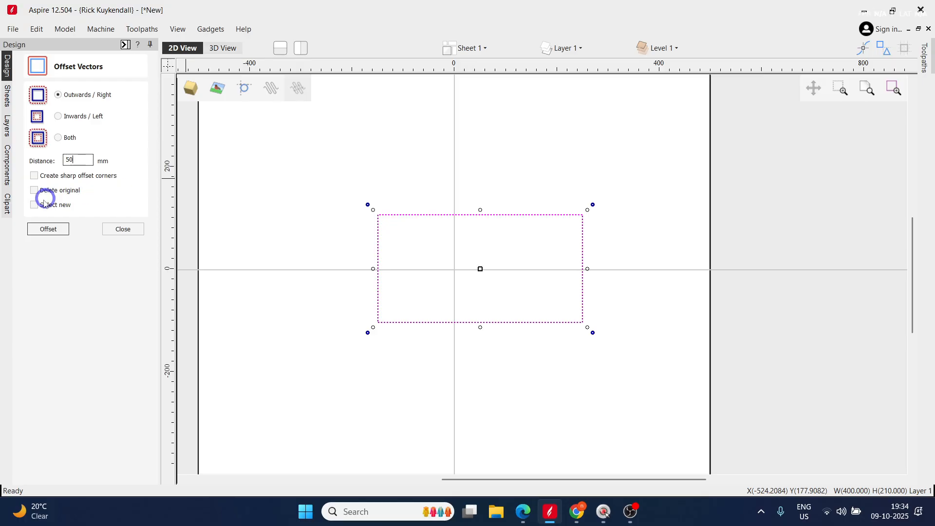
left_click(59, 230)
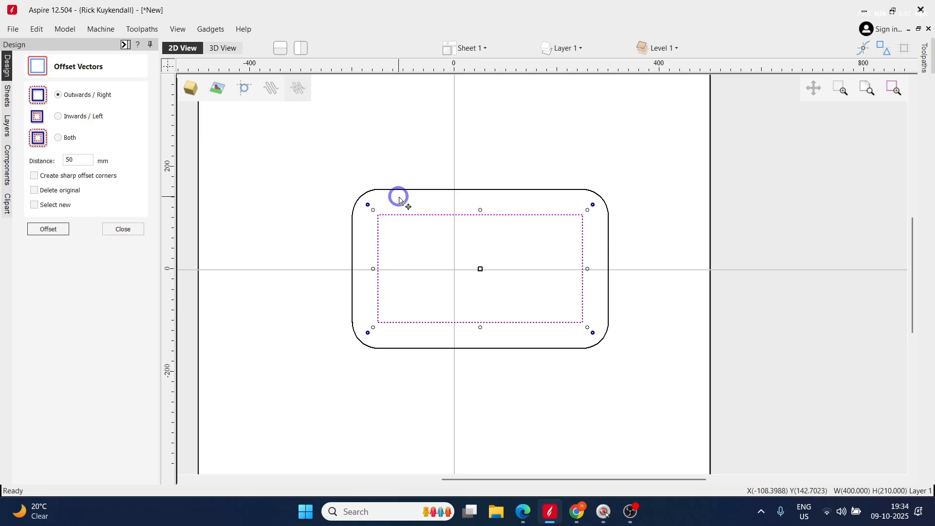
scroll(389, 201, "up", 4)
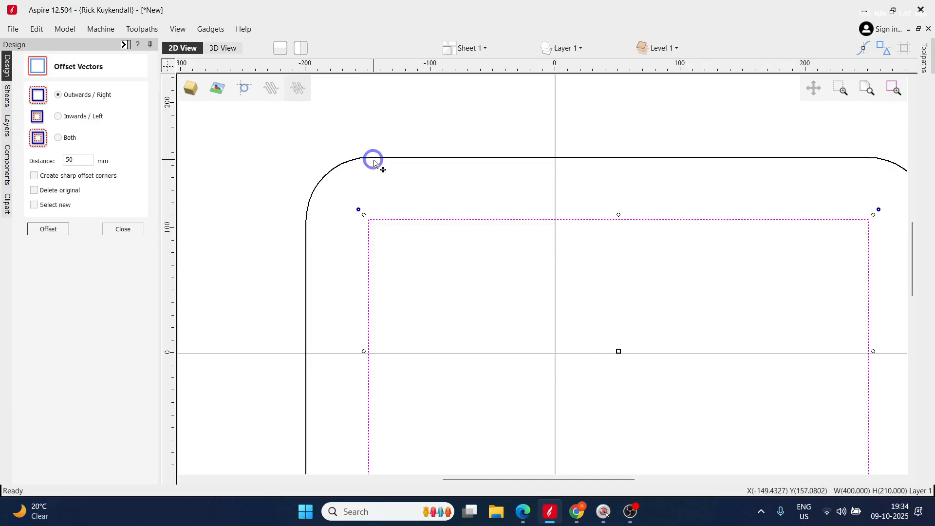
Replace the rounded outer outline with a 50 mm outward offset of the rectangle that has sharp corners.
left_click(388, 158)
key("Delete")
left_click(392, 220)
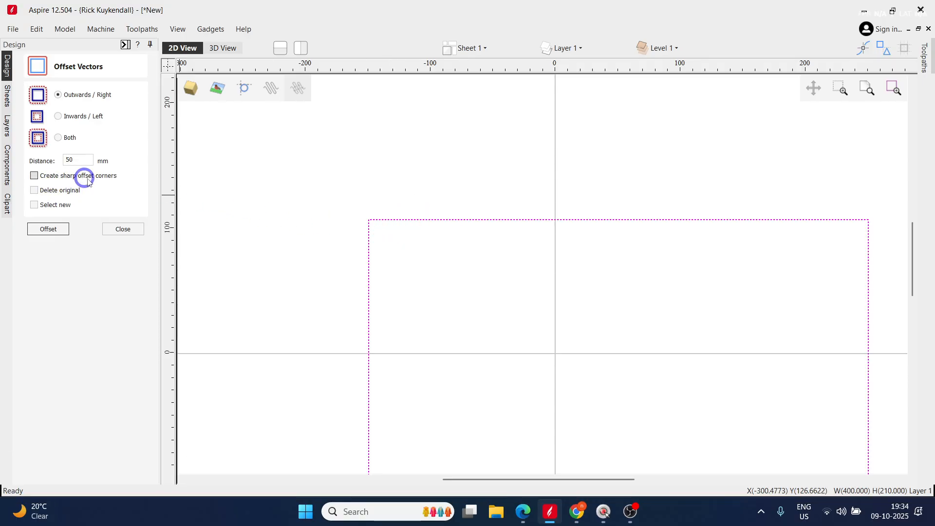
left_click(34, 176)
left_click(58, 230)
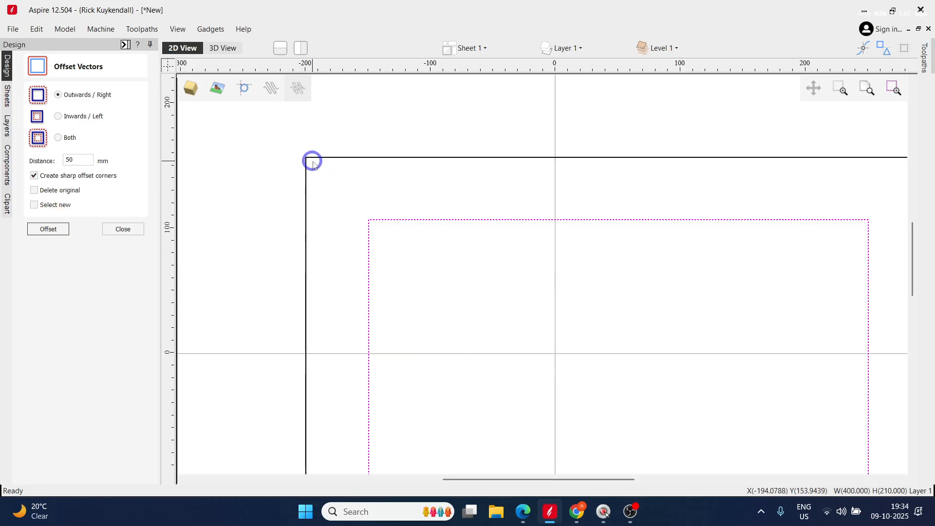
Offset the original rectangle inwards by 30 mm with sharp offset corners.
left_click(401, 220)
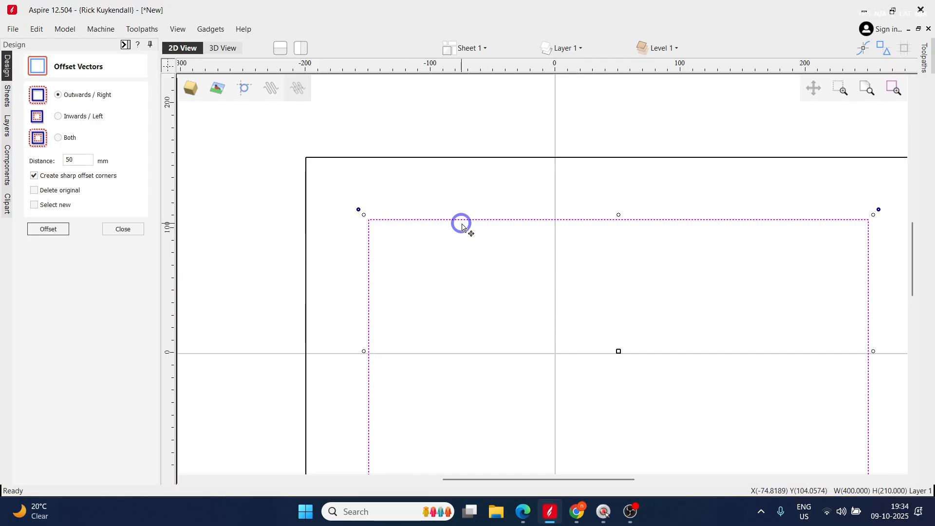
double_click(76, 161)
type("30")
scroll(270, 195, "down", 1)
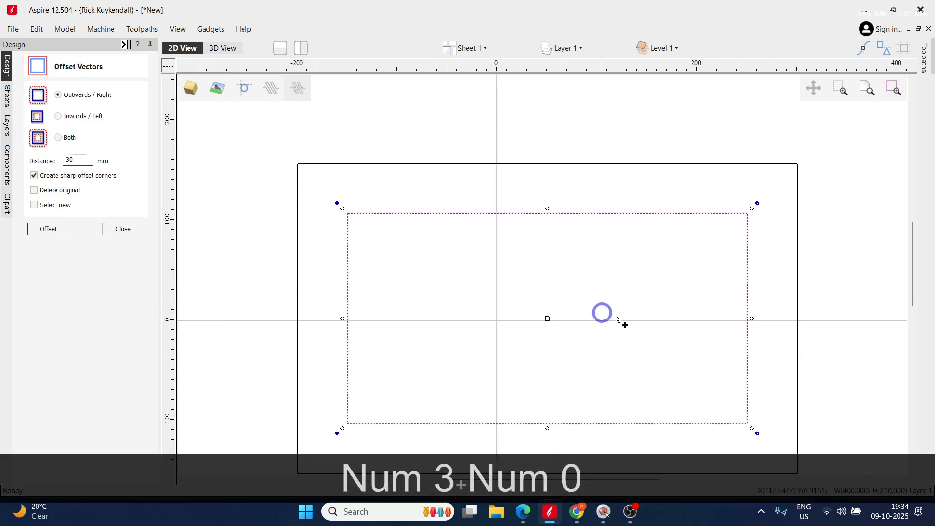
left_click(58, 117)
left_click(53, 231)
scroll(378, 287, "up", 1)
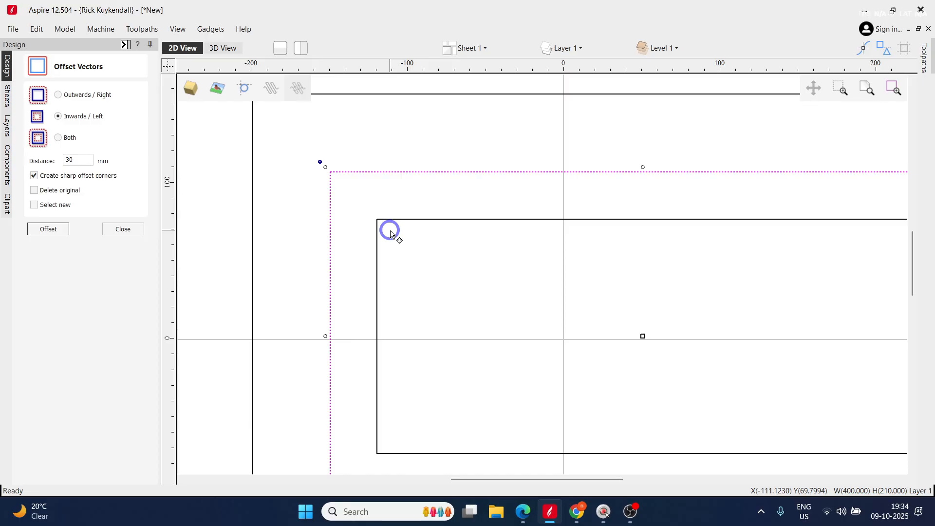
Delete the inner and outer offset outlines and select the original rectangle again.
left_click(405, 221)
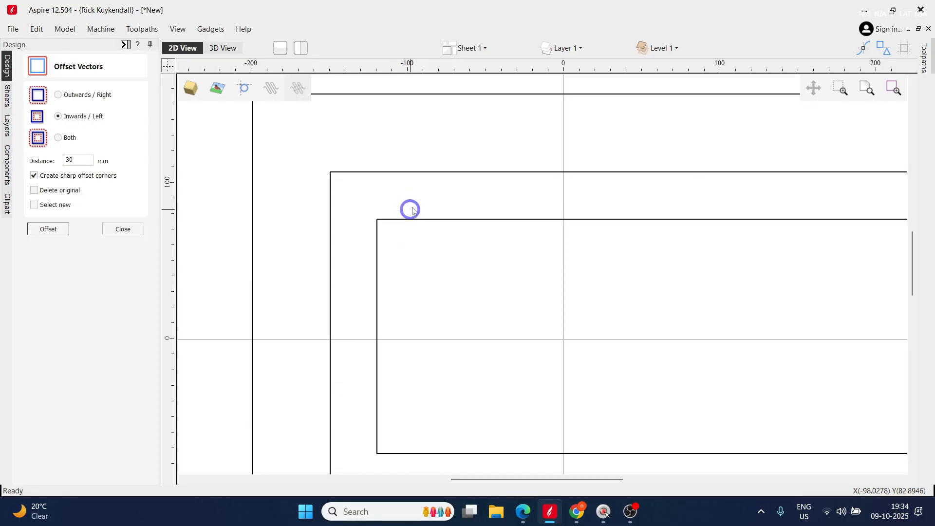
left_click(411, 220)
key("Delete")
left_click(445, 94)
key("Delete")
left_click(422, 171)
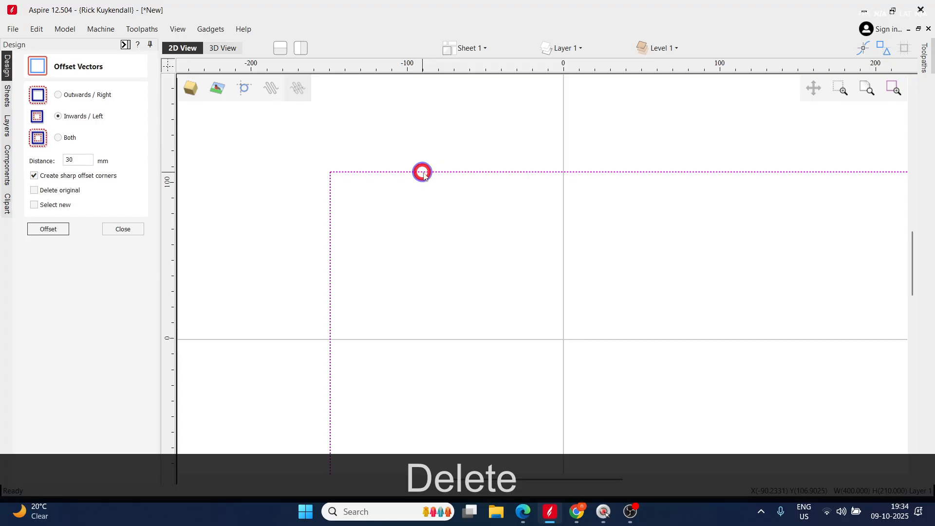
Offset the rectangle by 50 mm both inwards and outwards with sharp offset corners.
double_click(85, 159)
type("3")
key("BackSpace")
key("BackSpace")
type("50")
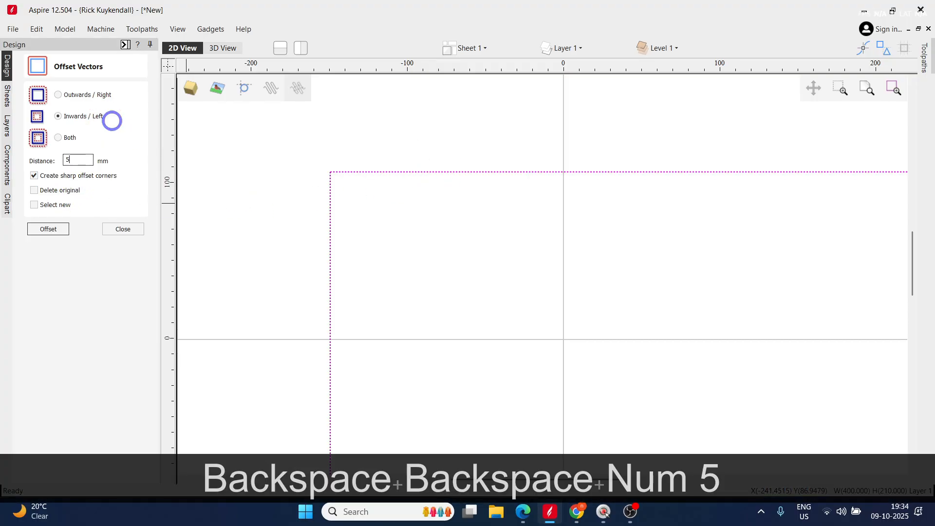
left_click(57, 138)
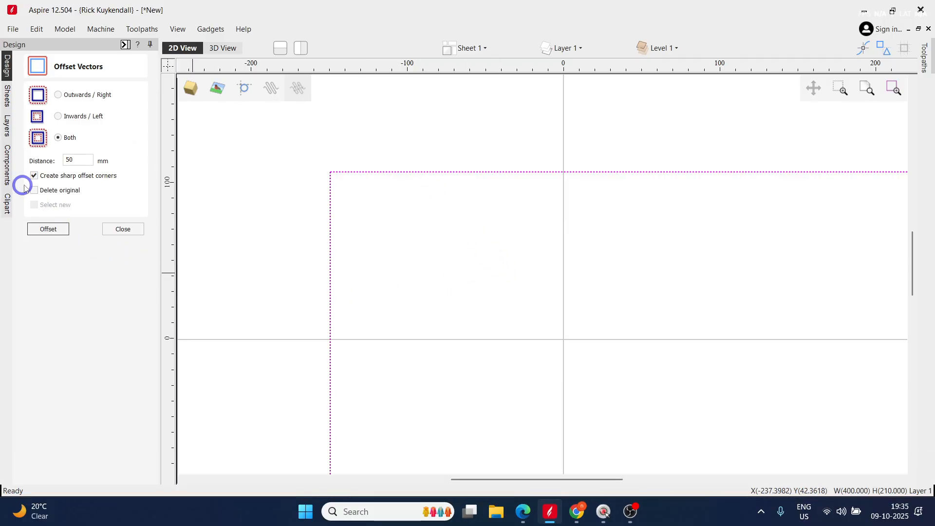
left_click(58, 228)
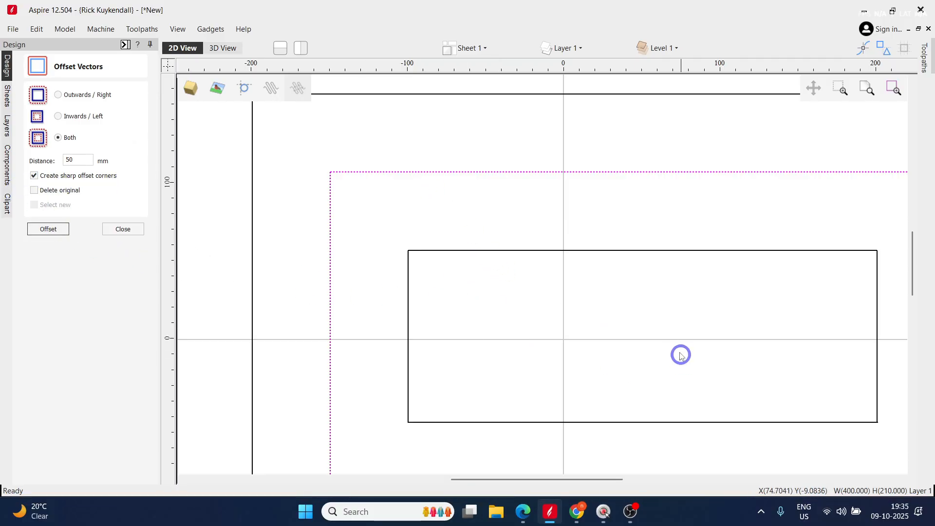
scroll(675, 352, "down", 2)
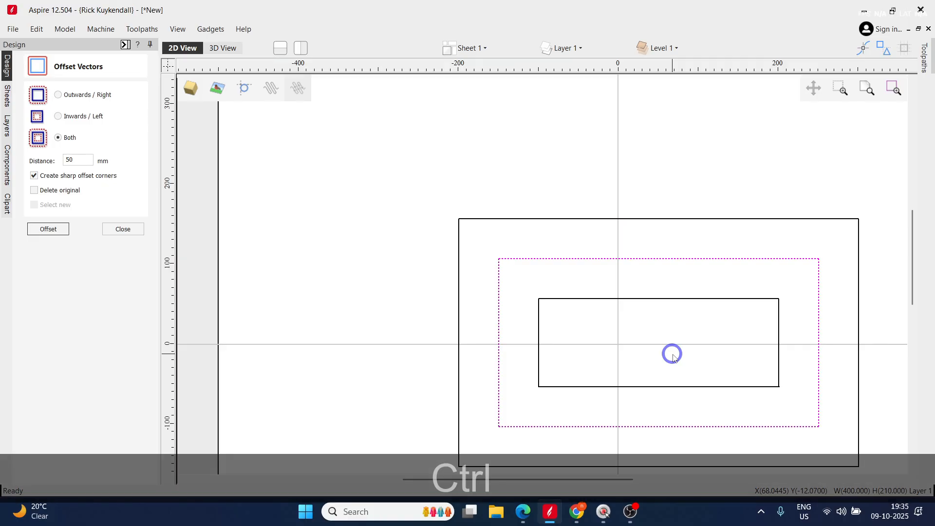
Undo the two-sided offset and recreate it at 50 mm with sharp offset corners turned off.
key("ctrl+z")
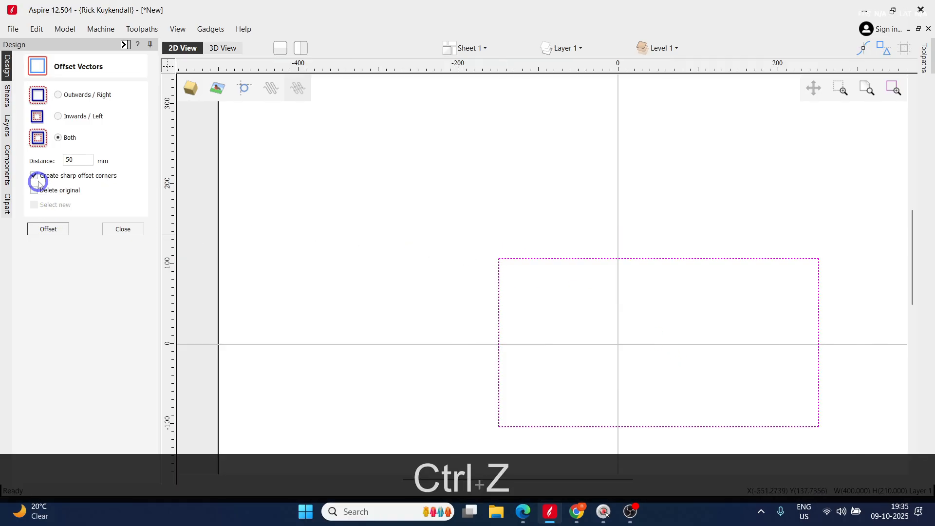
left_click(48, 229)
scroll(493, 253, "up", 3)
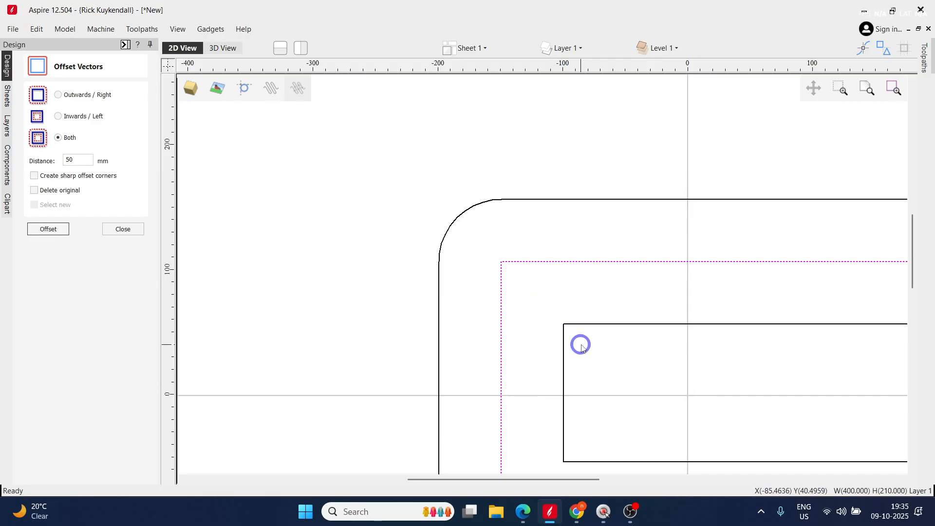
Delete the rounded outer outline and the inner outline, and reselect the original rectangle.
left_click(528, 200)
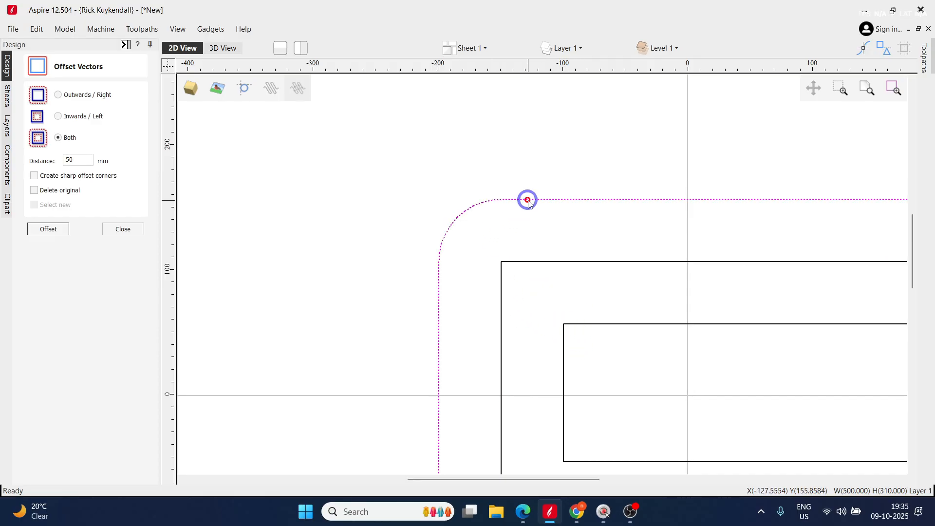
key("Delete")
left_click(599, 324)
key("Delete")
left_click(543, 262)
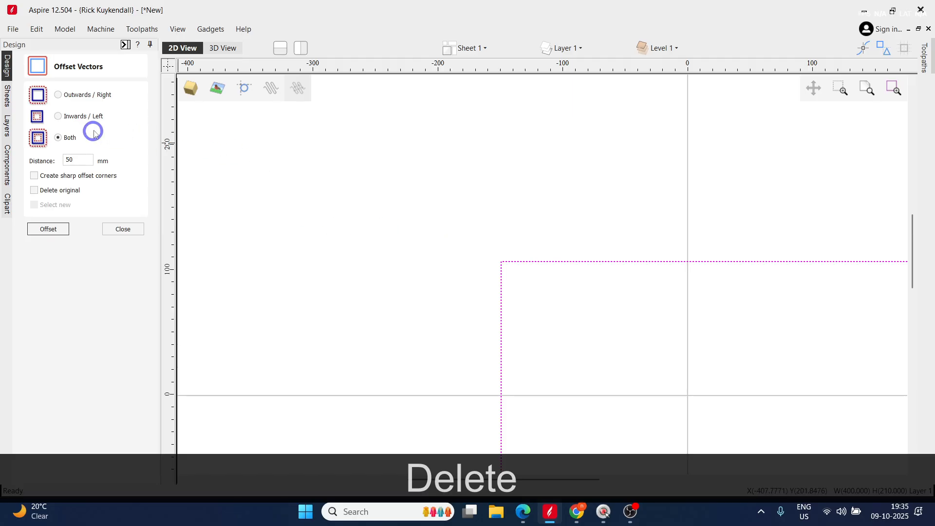
Offset the rectangle inwards by 50 mm without sharp offset corners and close the offset tool.
left_click(56, 116)
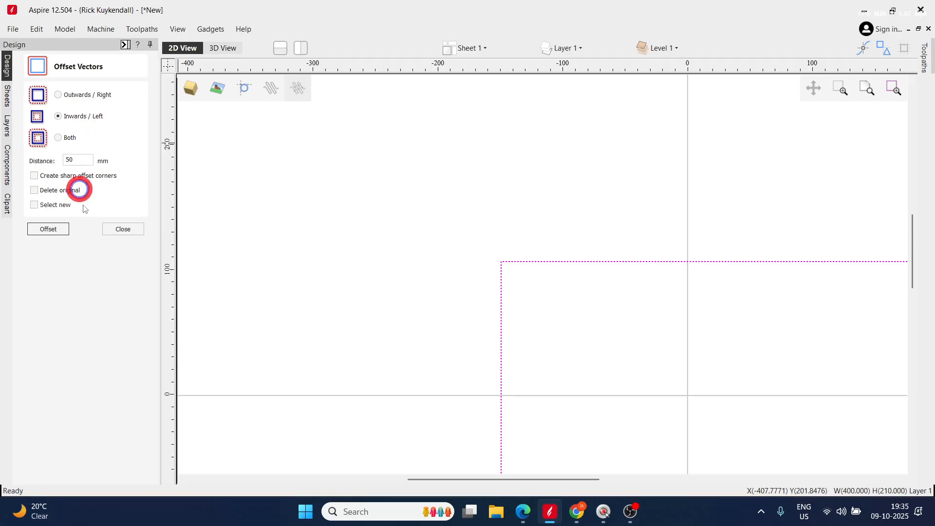
left_click(49, 229)
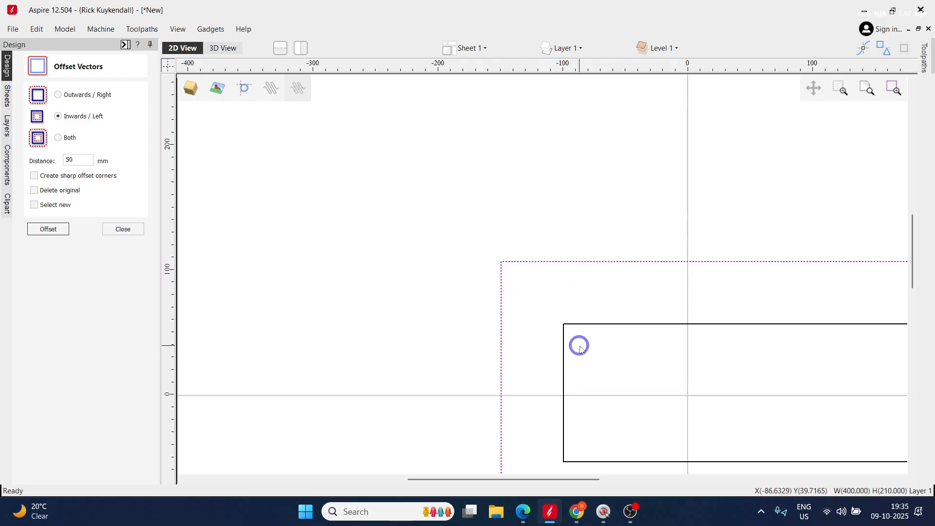
left_click(136, 229)
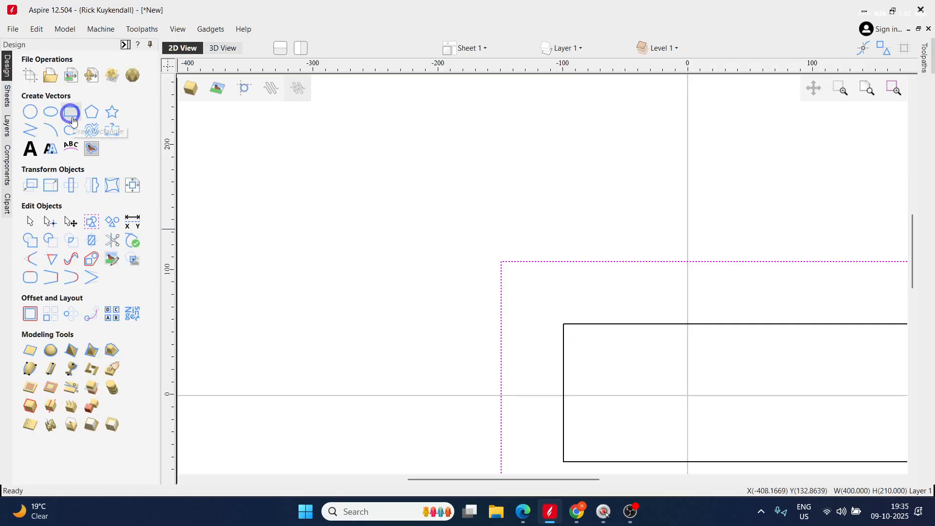
Delete the inner offset outline and the original rectangle to clear the sheet.
left_click(592, 324)
key("Delete")
left_click(519, 262)
key("Delete")
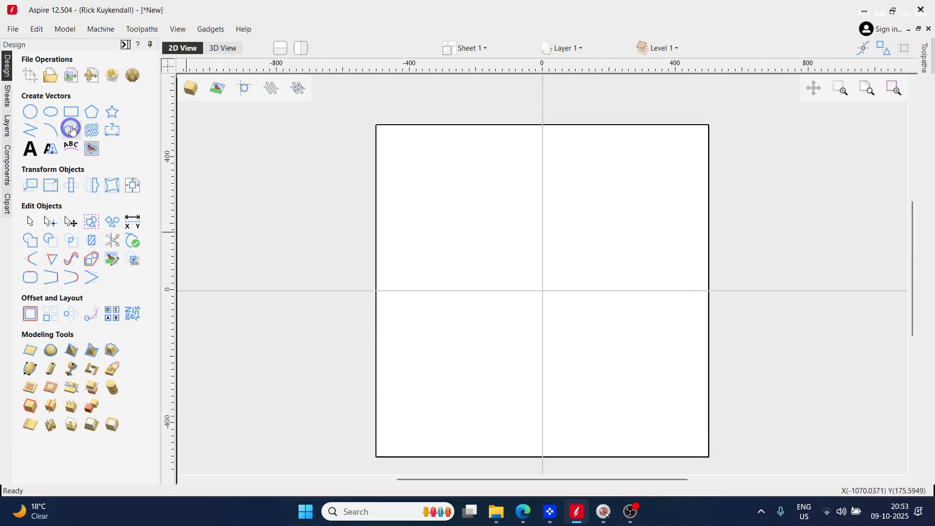
Draw a rectangle about 530 by 340 mm around the sheet's centre with external corner radii of 50 mm.
left_click(71, 112)
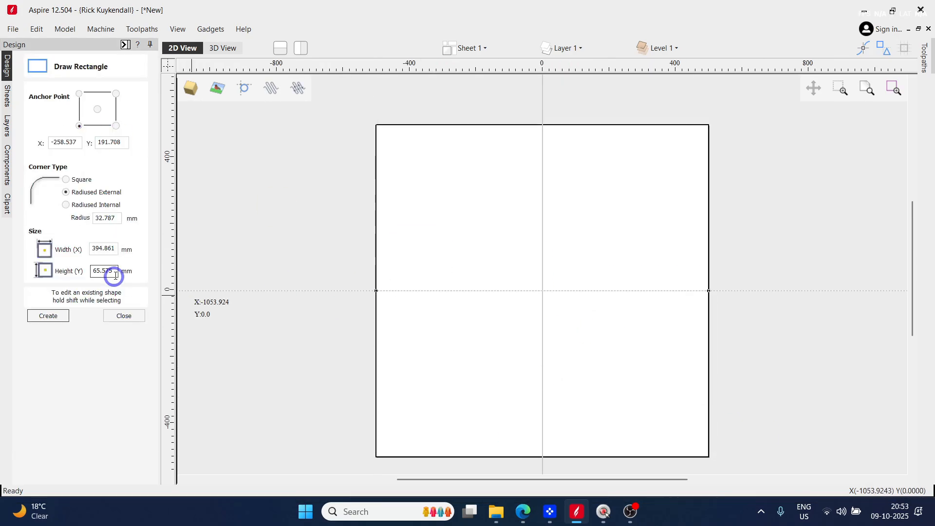
left_click(119, 219)
double_click(119, 218)
type("50")
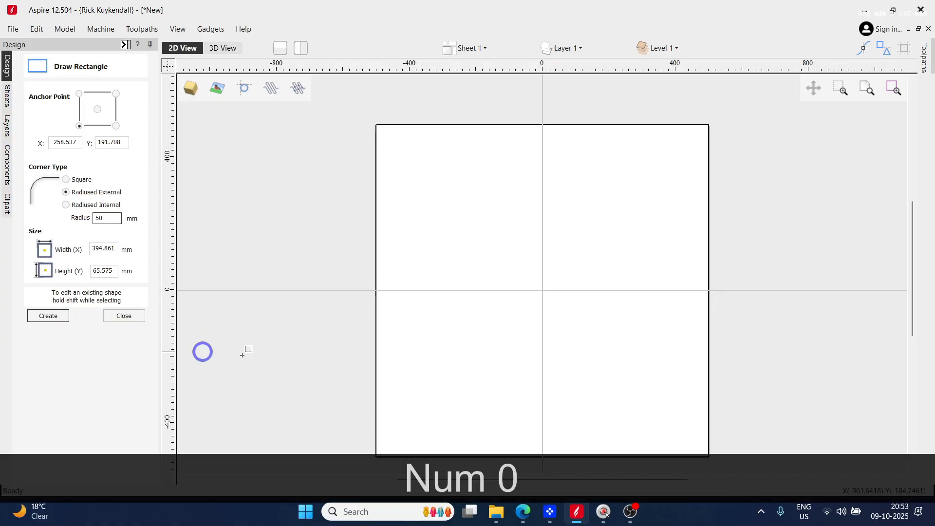
mouse_move(454, 233)
left_mouse_down()
mouse_move(526, 309)
mouse_move(630, 347)
left_mouse_up()
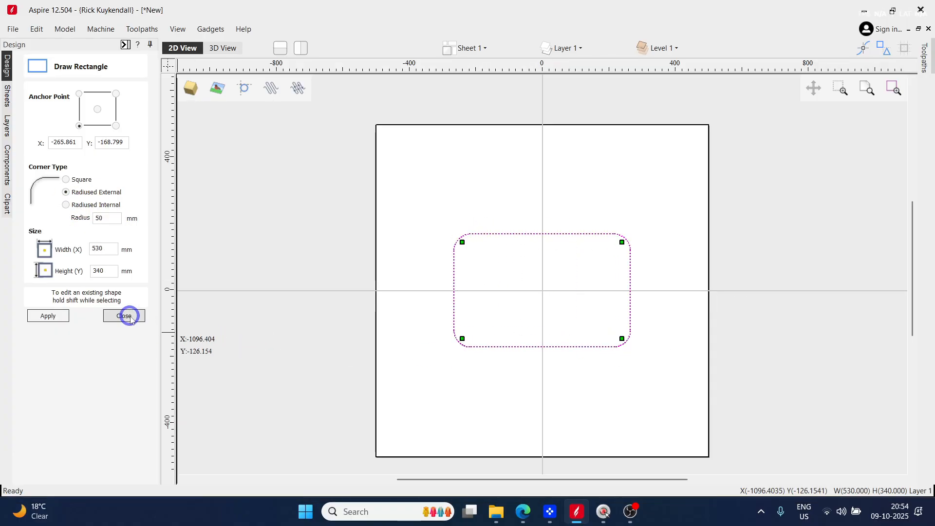
left_click(123, 316)
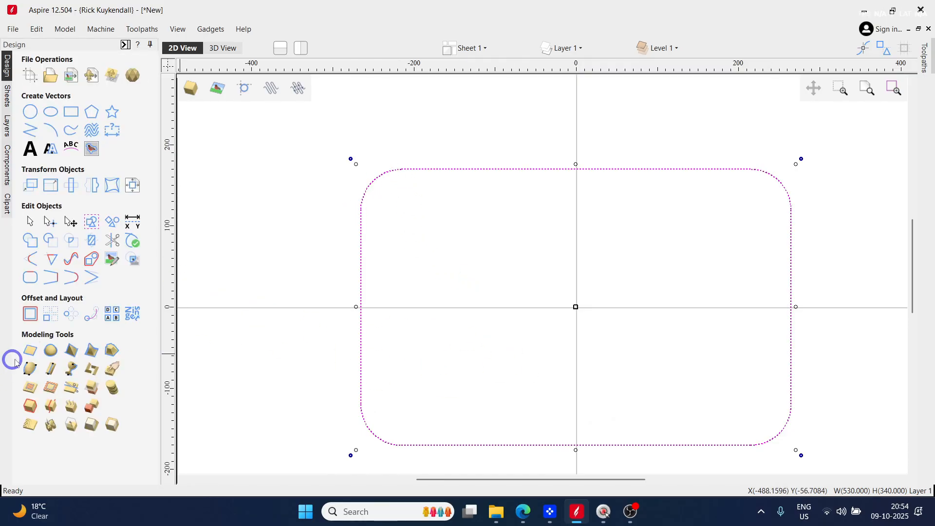
Offset the rounded rectangle inwards by 20 mm without sharp offset corners and examine the corner.
left_click(30, 314)
double_click(73, 160)
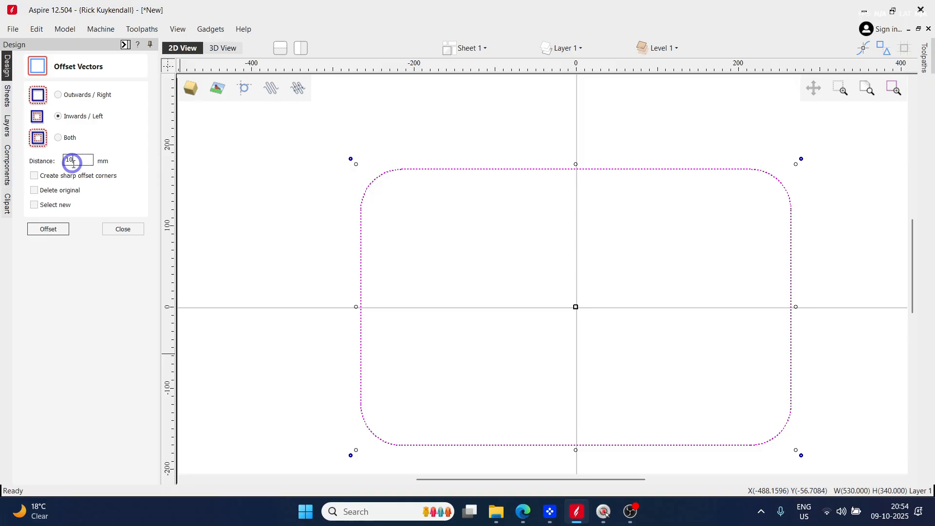
type("20")
left_click(48, 229)
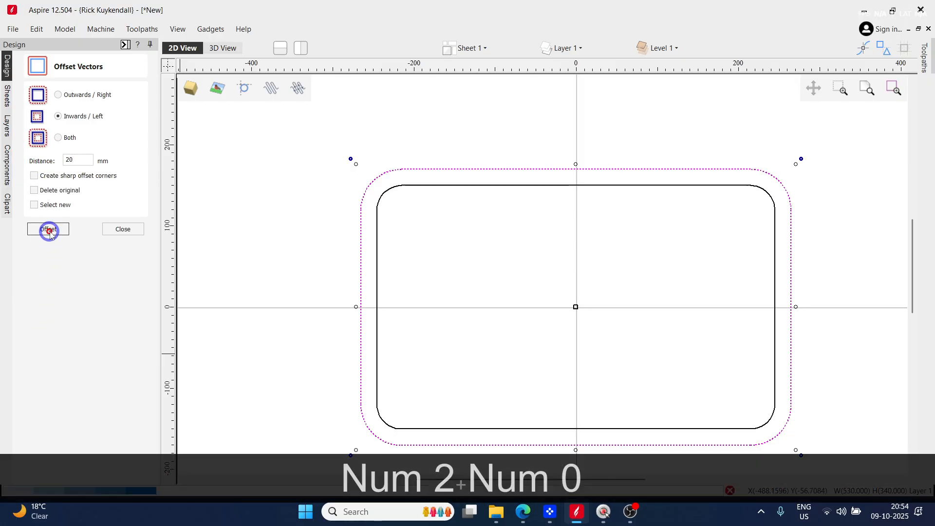
scroll(406, 195, "up", 3)
scroll(407, 195, "down", 1)
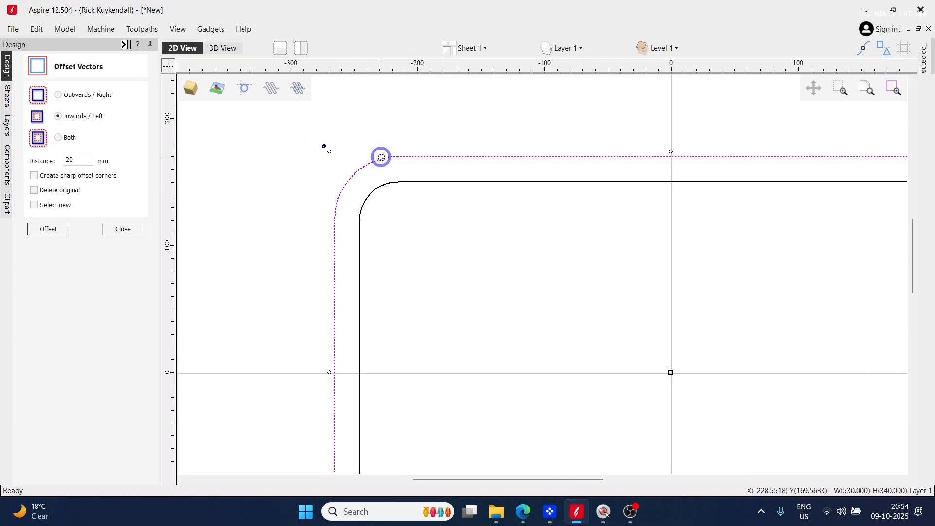
Delete the inner offset outline and the original rounded rectangle, and close the offset tool.
left_click(404, 186)
left_click(407, 183)
key("Delete")
left_click(415, 160)
key("Delete")
left_click(122, 229)
Draw a rectangle about 410 by 255 mm near the sheet's centre with external corner radii of 10 mm.
left_click(55, 129)
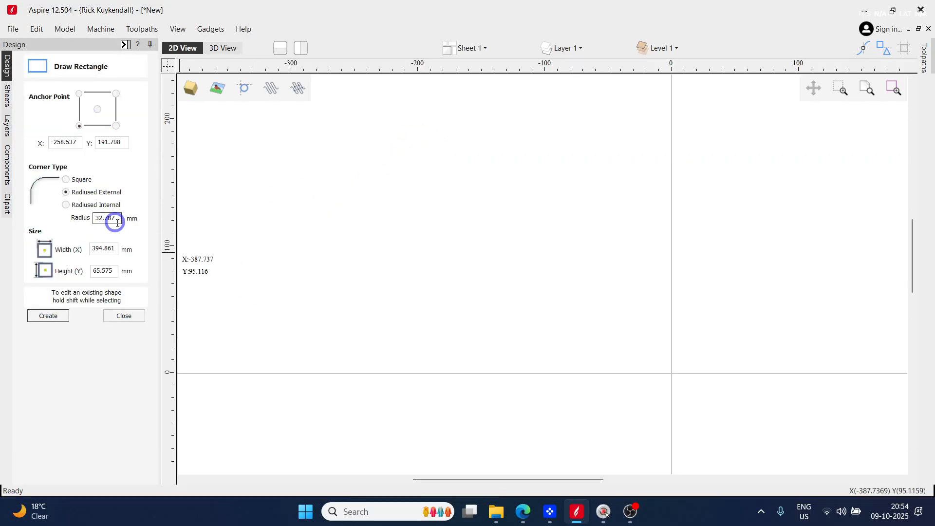
double_click(119, 217)
type("10")
left_click(58, 144)
left_click_drag(404, 191, 668, 357)
key("Escape")
Offset the 10 mm radius rectangle inwards by 50 mm and examine the inner outline's corner.
left_click(30, 314)
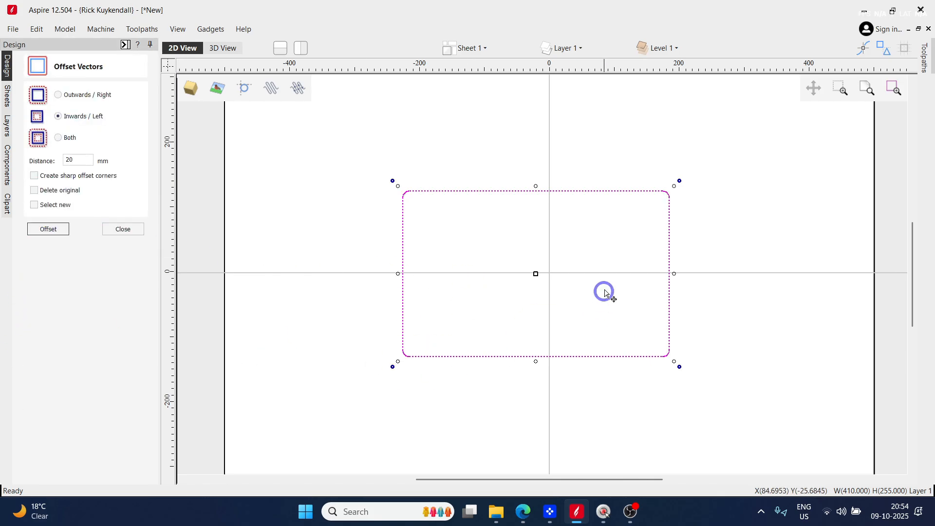
double_click(77, 160)
type("50")
left_click(68, 225)
scroll(457, 230, "up", 2)
scroll(393, 209, "up", 3)
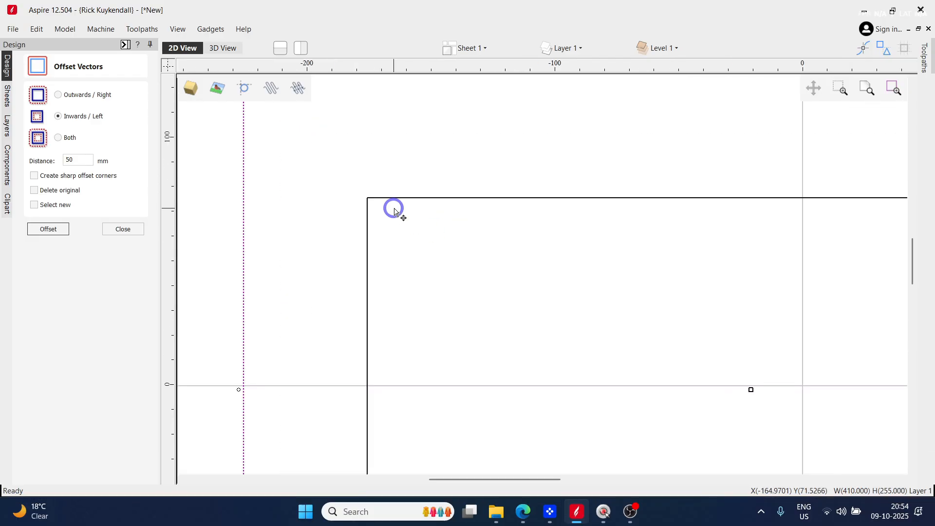
scroll(378, 217, "up", 1)
scroll(374, 193, "up", 6)
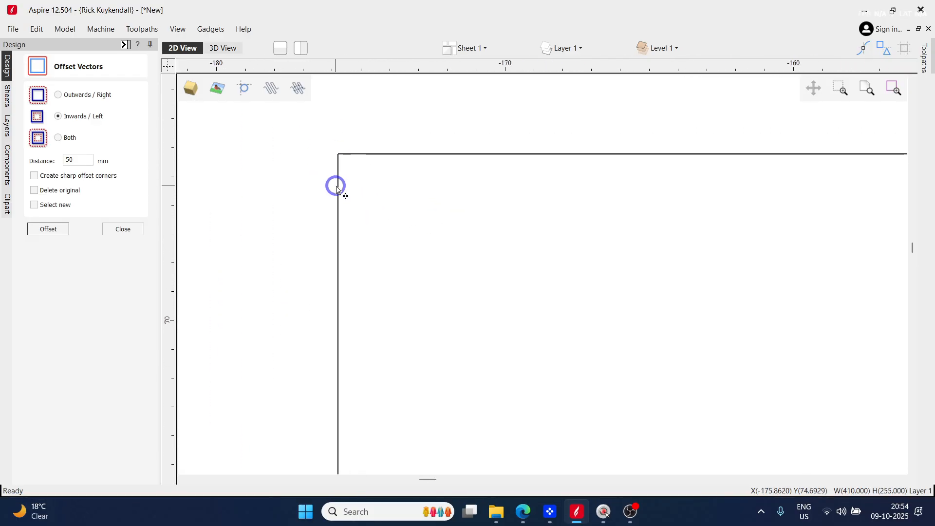
scroll(336, 185, "down", 8)
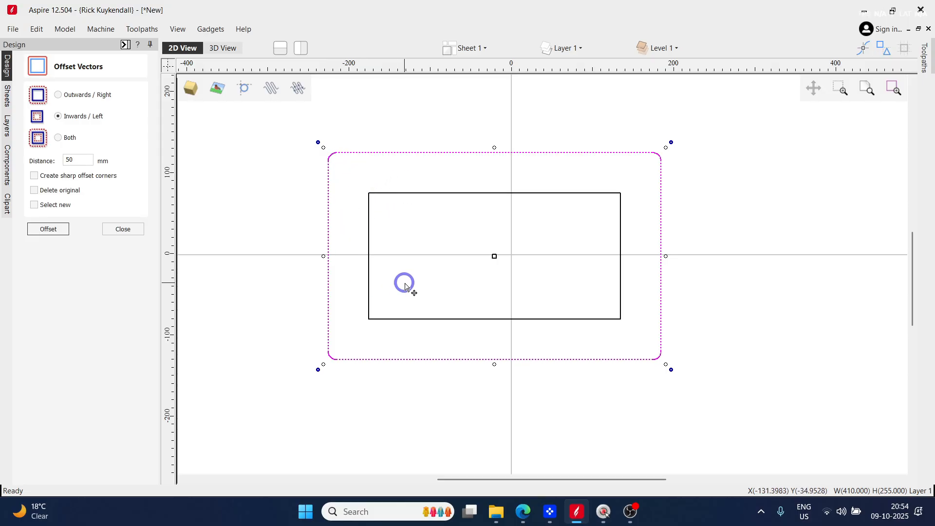
Delete the inner outline and offset the original rounded rectangle outwards by 50 mm.
left_click(410, 193)
key("Delete")
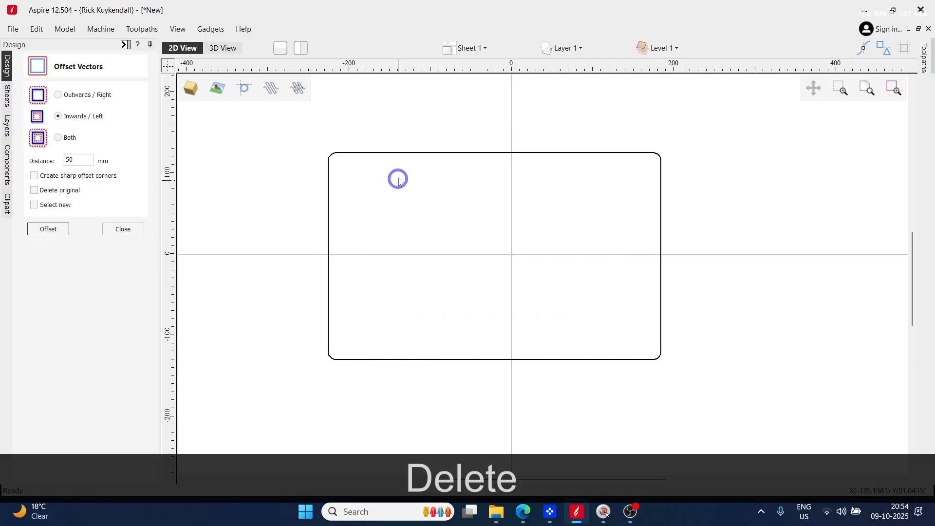
left_click(395, 154)
left_click(96, 94)
left_click(55, 230)
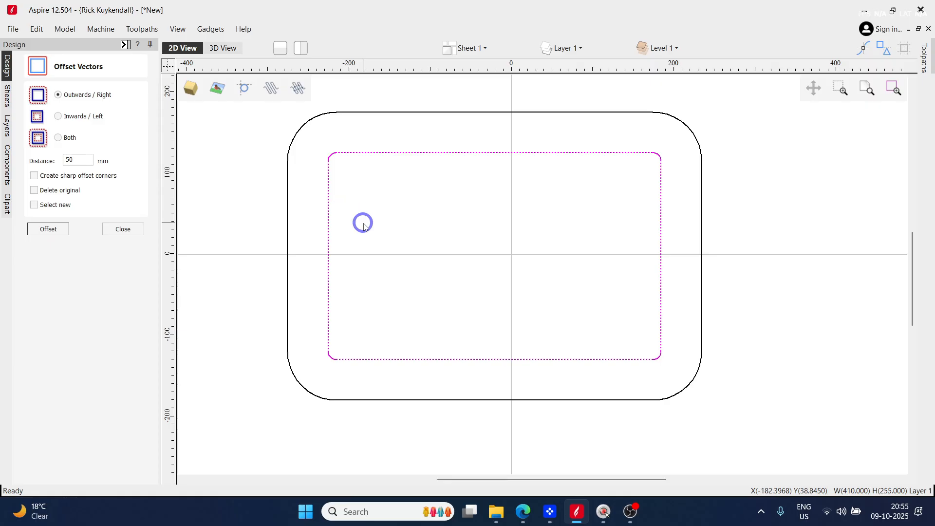
Delete the rounded rectangle and its outer offset outline together, and close the offset tool.
scroll(362, 223, "down", 5)
left_click_drag(318, 167, 634, 384)
key("Delete")
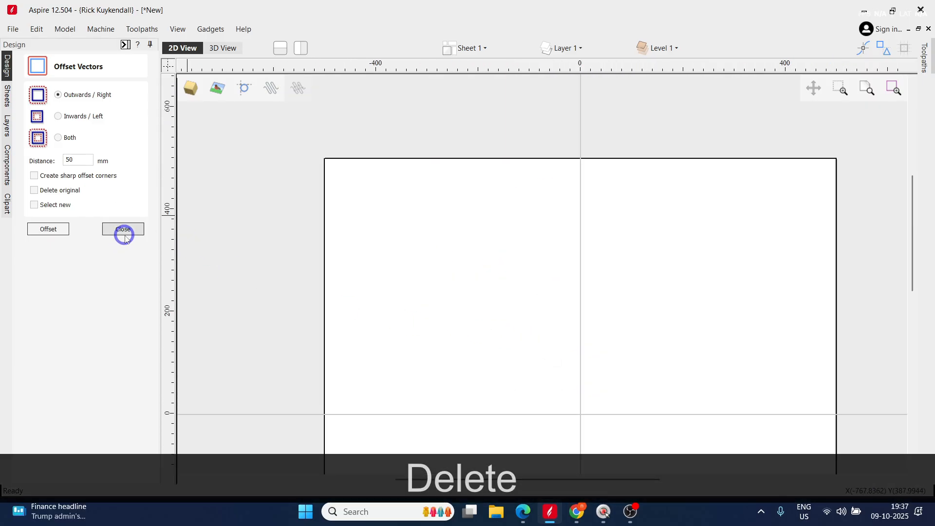
left_click(122, 229)
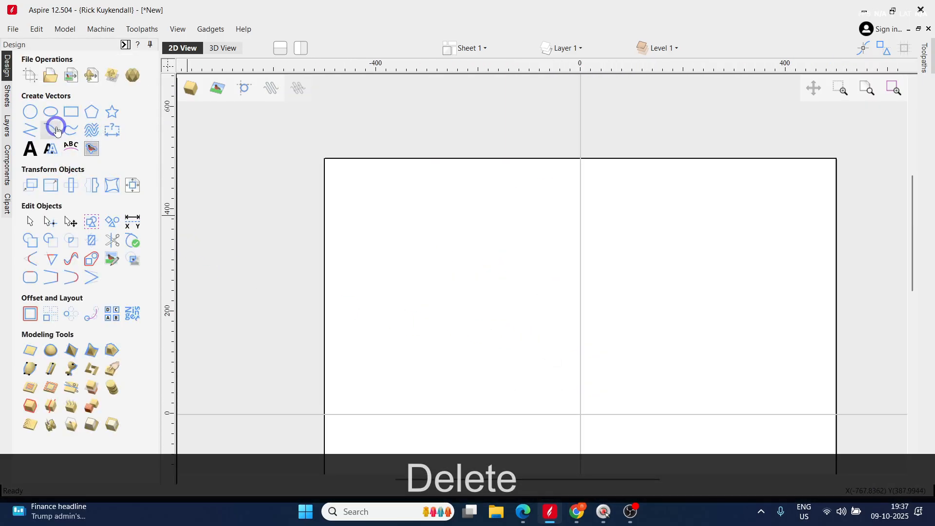
Draw a square-cornered rectangle about 345 by 175 mm above the sheet's centre and select it.
left_click(72, 112)
left_click(67, 181)
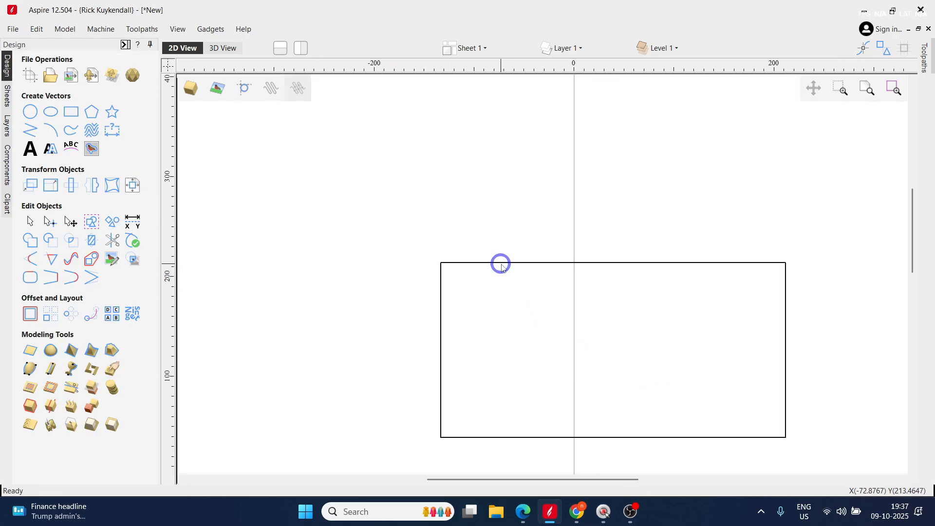
left_click(499, 262)
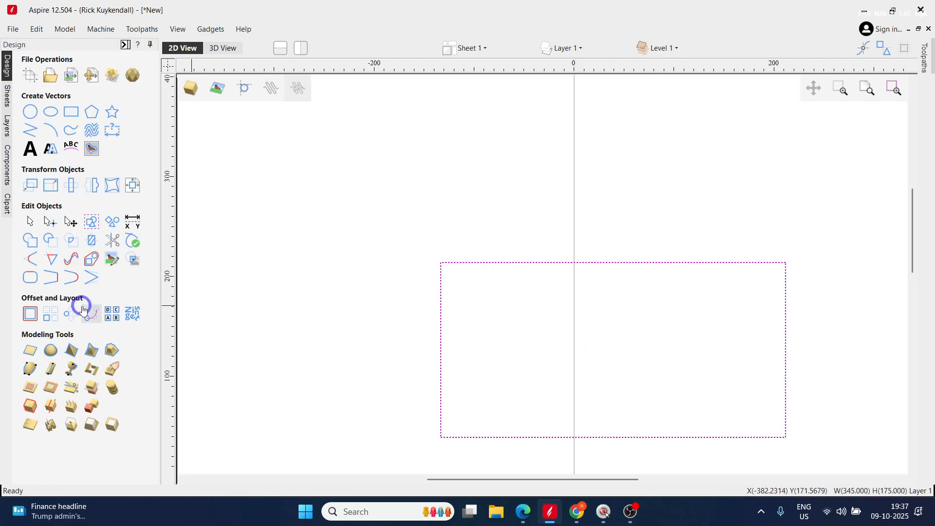
Offset the rectangle by 50 mm in both directions, deleting the original.
left_click(32, 314)
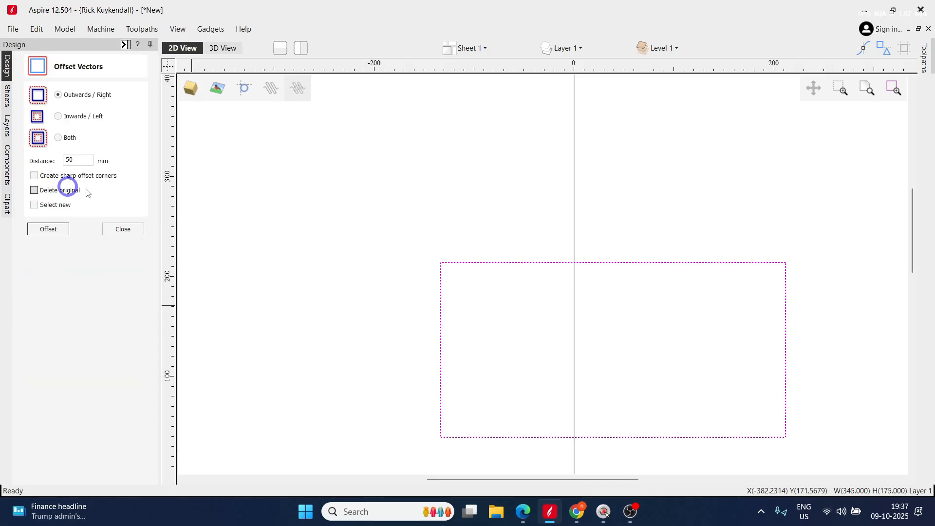
left_click(34, 191)
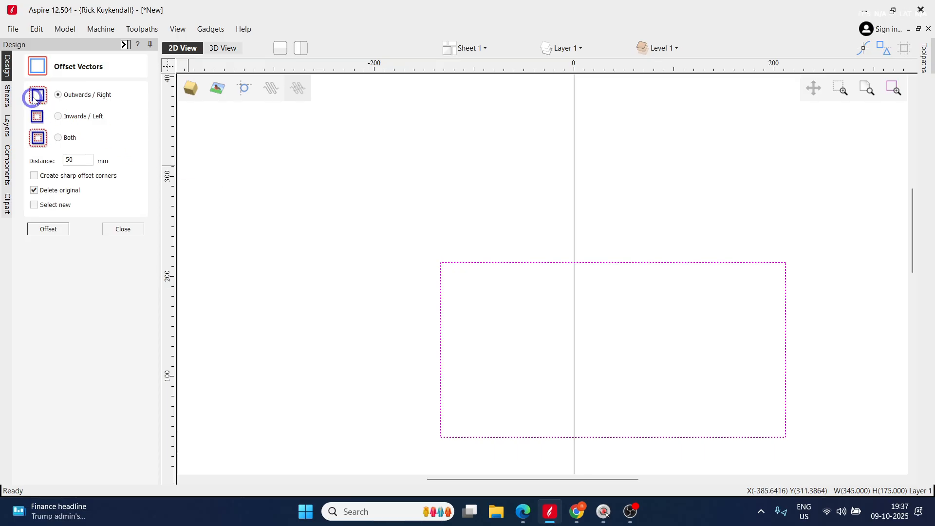
left_click(58, 137)
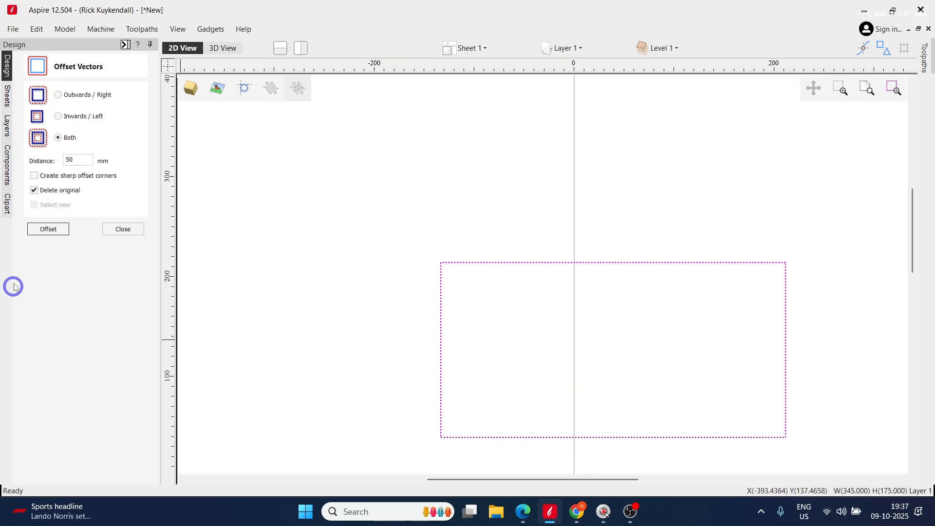
left_click(47, 232)
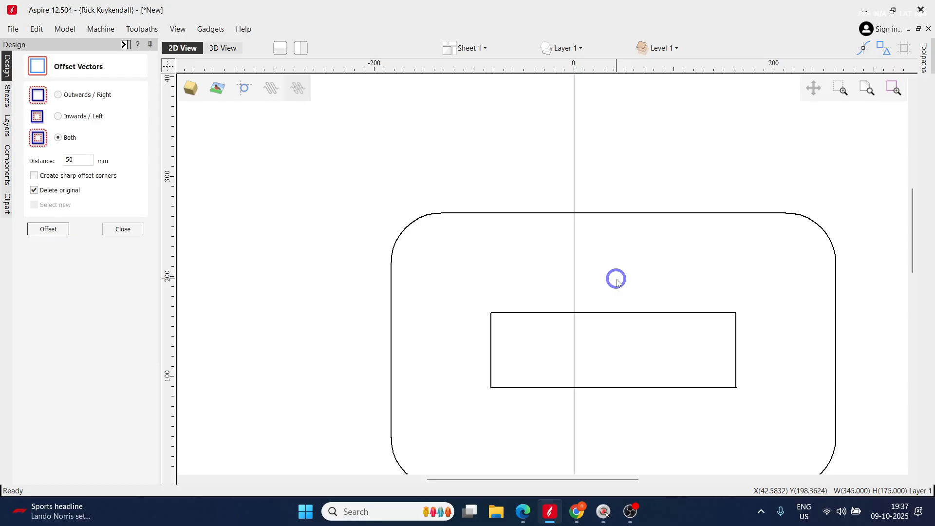
Undo the two-sided offset and repeat it with sharp offset corners.
key("ctrl+z")
left_click(34, 176)
left_click(47, 230)
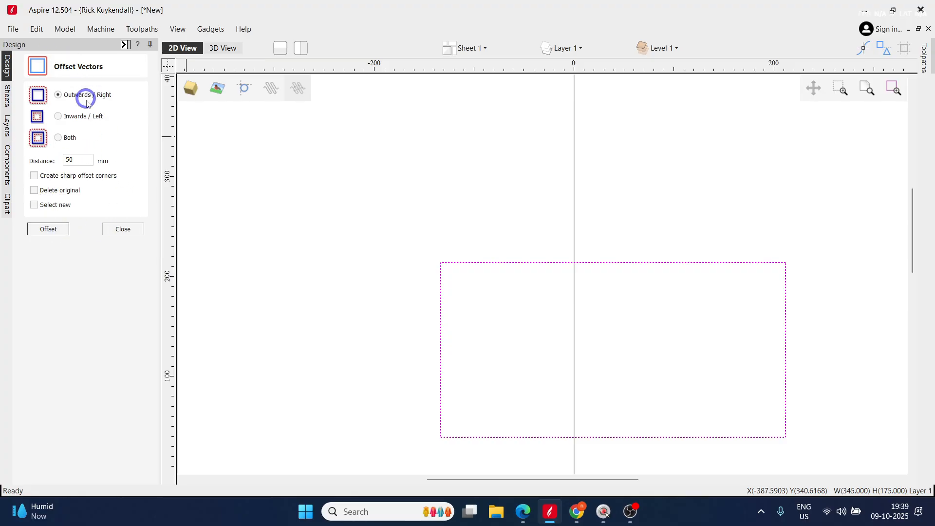
Close the offset tool and delete the remaining rectangle to clear the sheet.
left_click(129, 230)
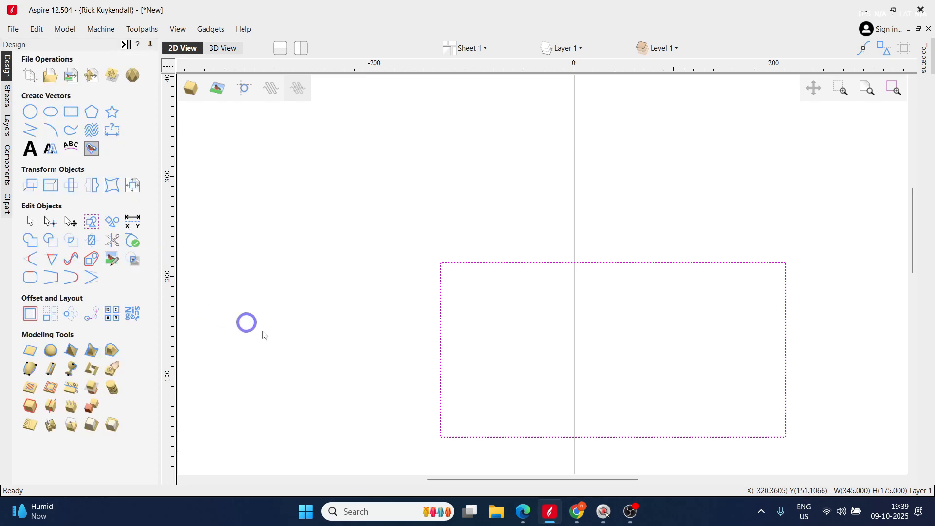
left_click(544, 298)
left_click(523, 262)
key("Delete")
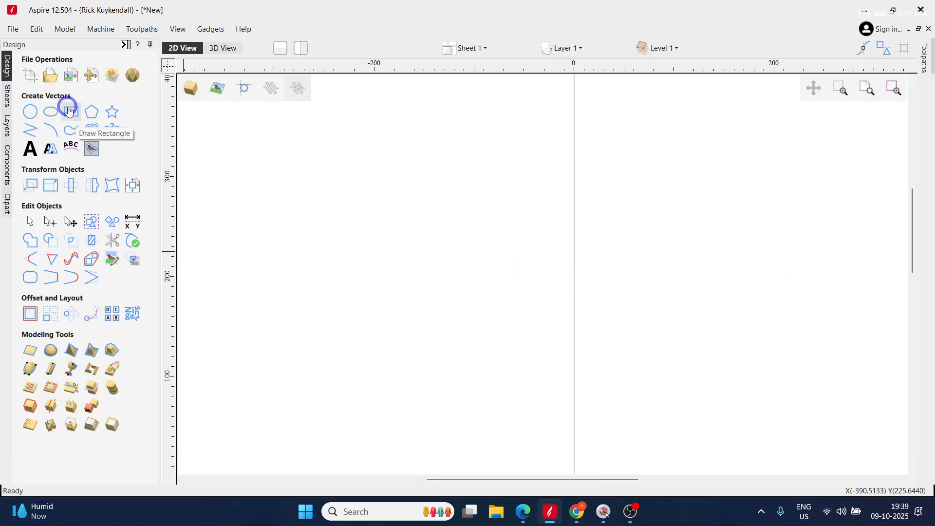
left_click(68, 111)
scroll(484, 365, "down", 2)
left_click_drag(441, 315, 483, 347)
left_click(141, 319)
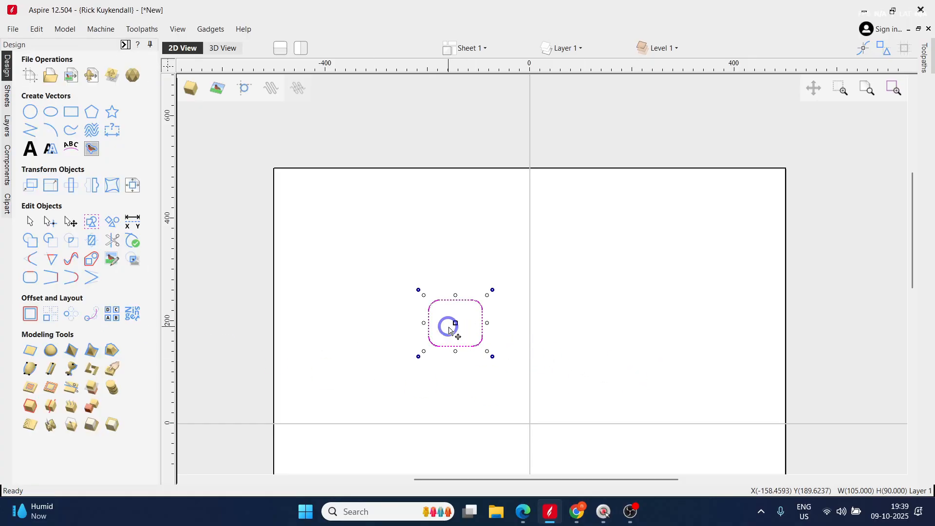
key("Delete")
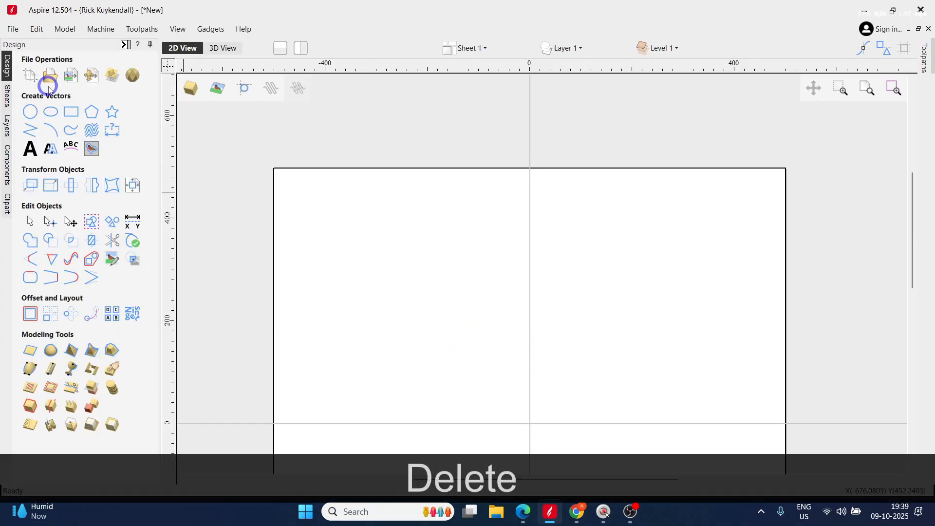
Draw a square-cornered rectangle about 65 by 60 mm in the sheet's upper-left area and deselect it.
left_click(71, 111)
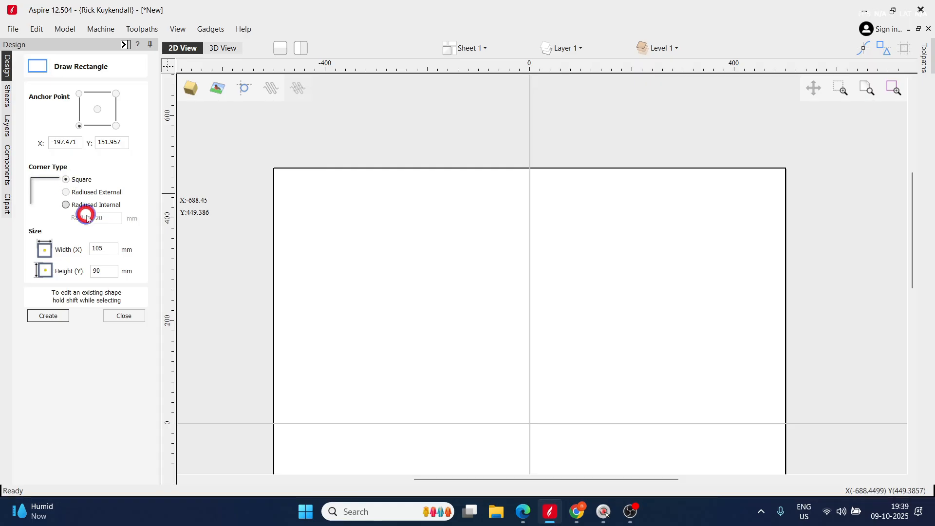
left_click_drag(458, 305, 425, 274)
left_click(123, 315)
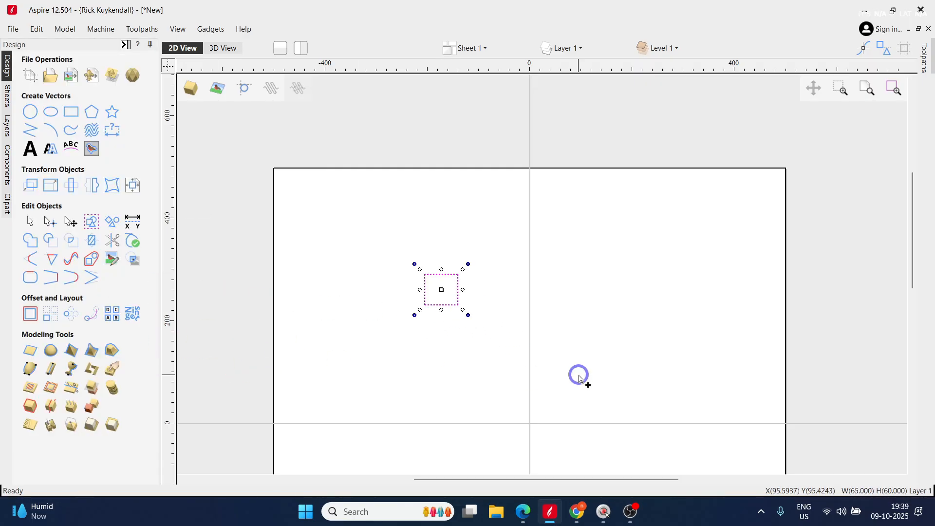
left_click(505, 355)
scroll(505, 356, "up", 3)
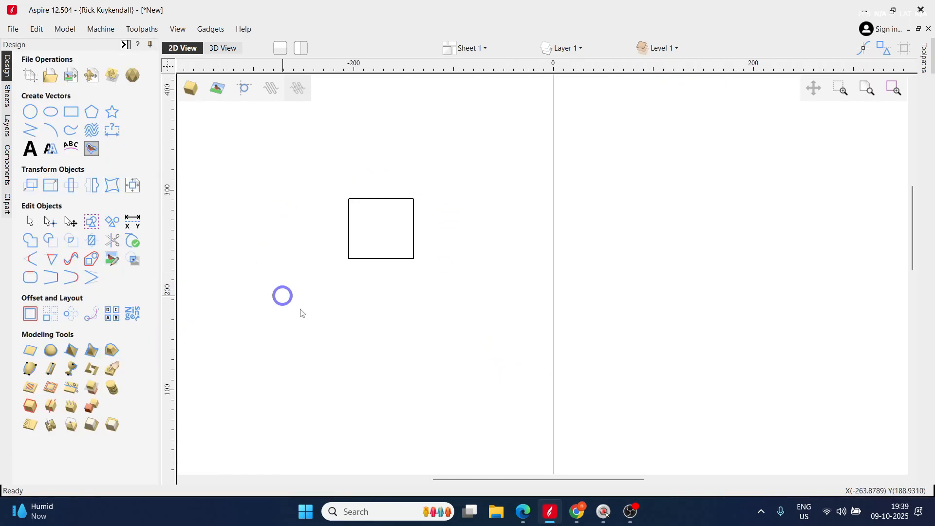
scroll(419, 263, "down", 3)
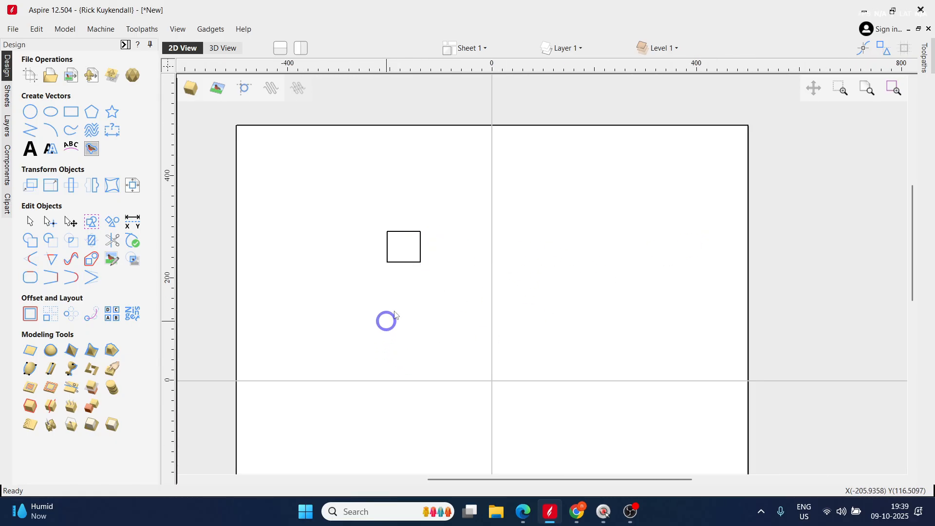
scroll(422, 244, "up", 5)
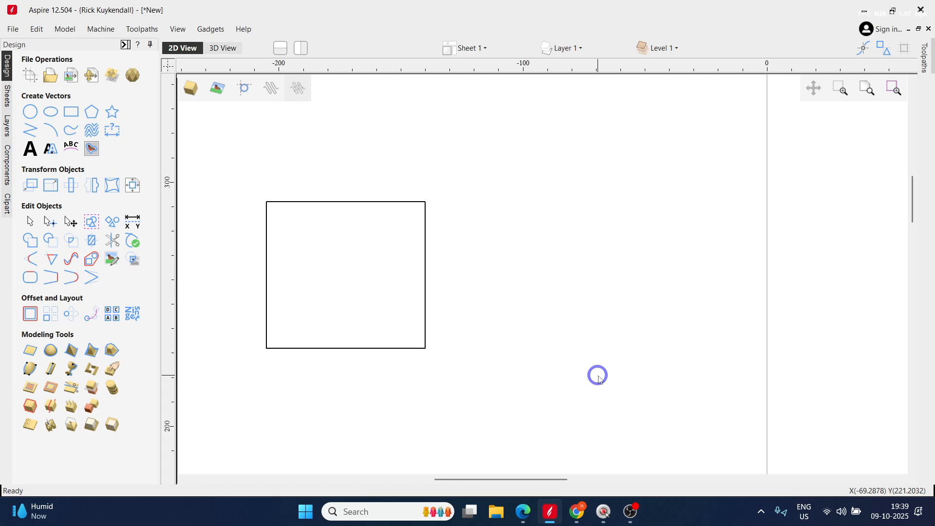
Duplicate the small rectangle, place the copy just beside the original, and delete the copy.
left_click(395, 201, "ctrl")
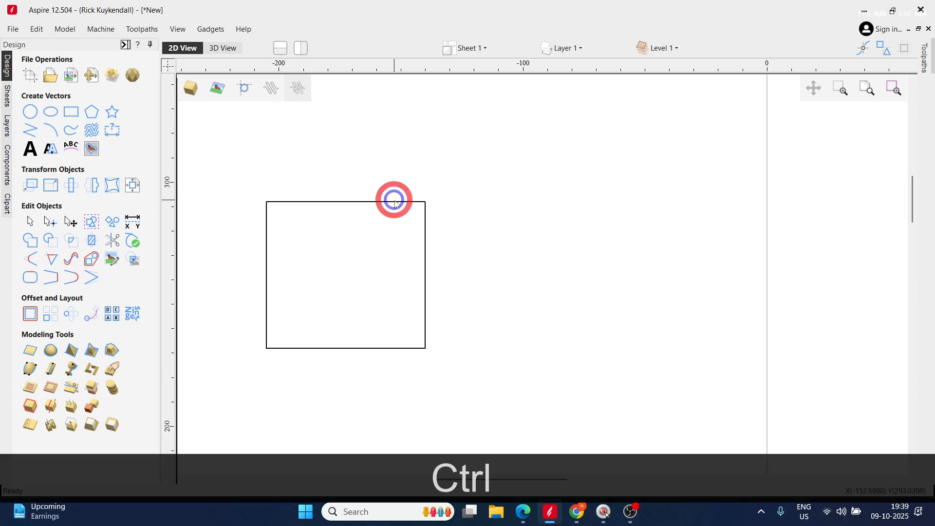
key("ctrl+c")
key("ctrl+v")
left_click_drag(363, 202, 538, 203)
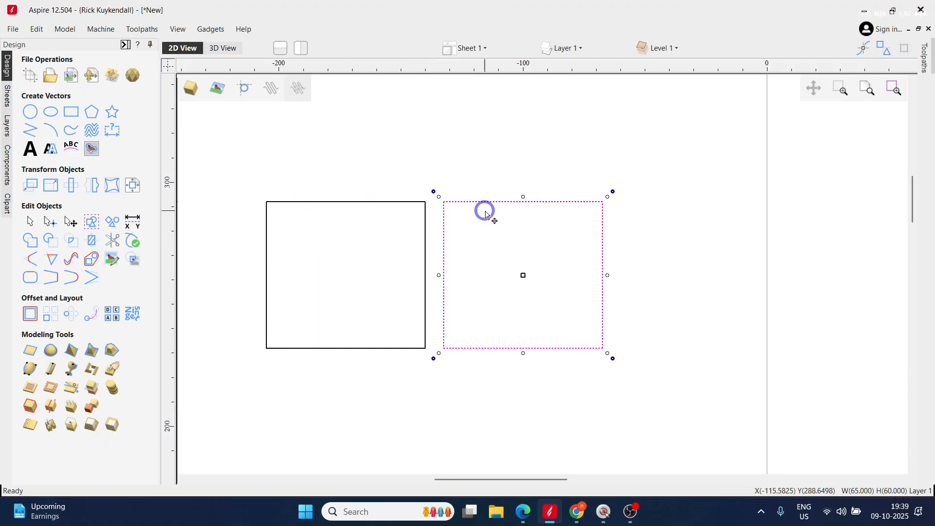
key("Delete")
Array-copy the small rectangle into 5 rows and 5 columns with 5 mm gaps in X and Y.
left_click_drag(241, 178, 558, 411)
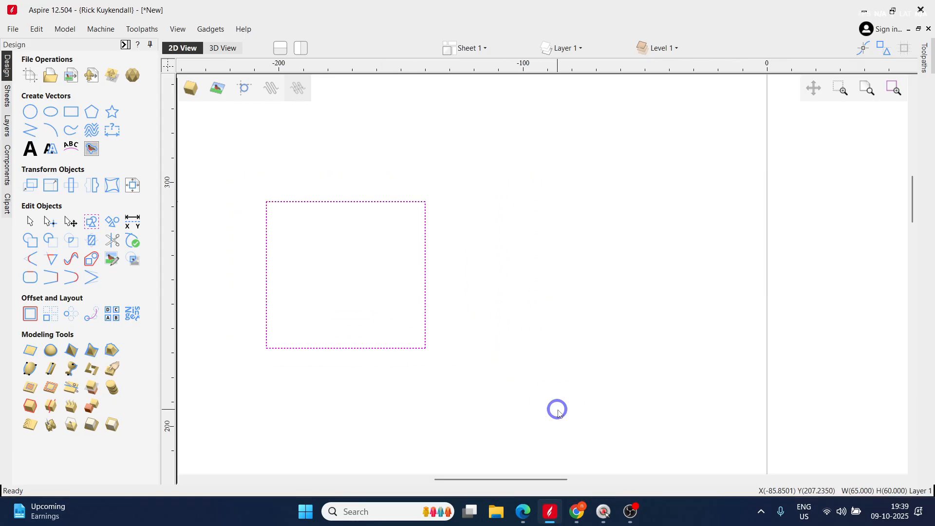
left_click(48, 316)
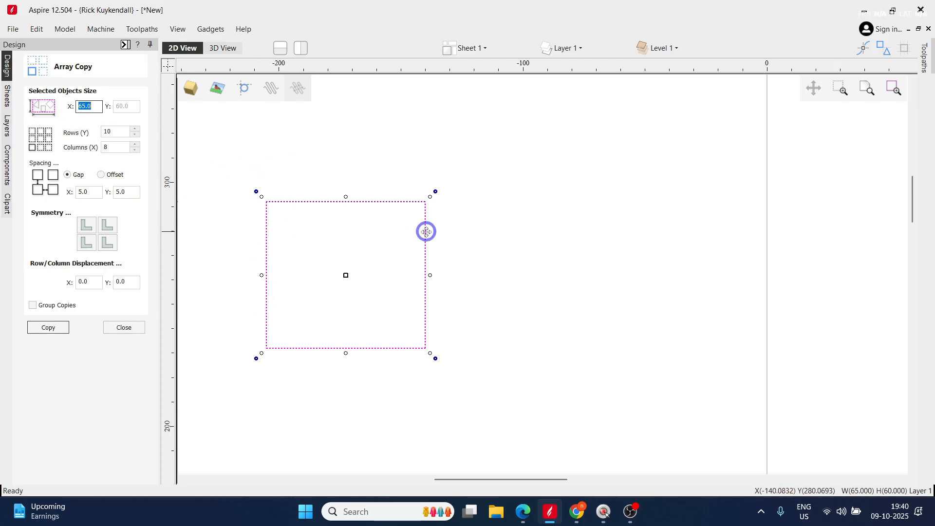
left_click(127, 107)
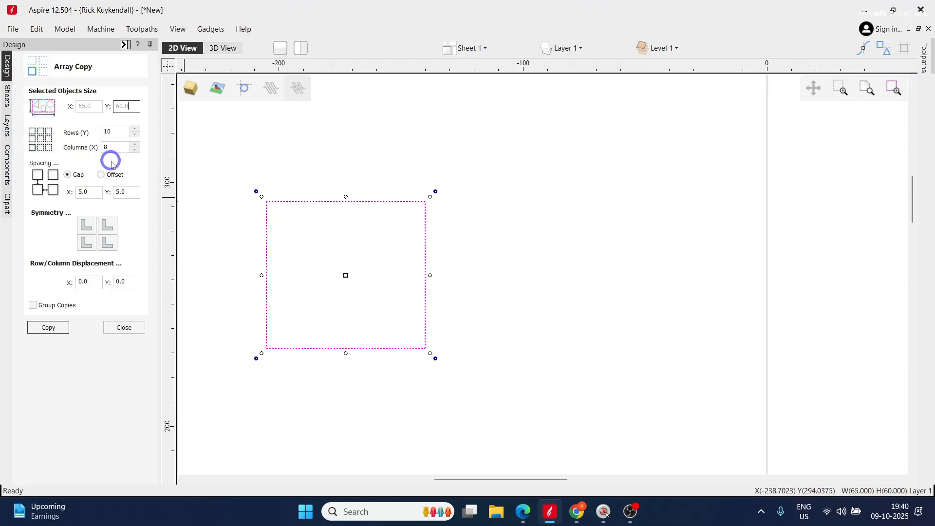
scroll(673, 416, "down", 6)
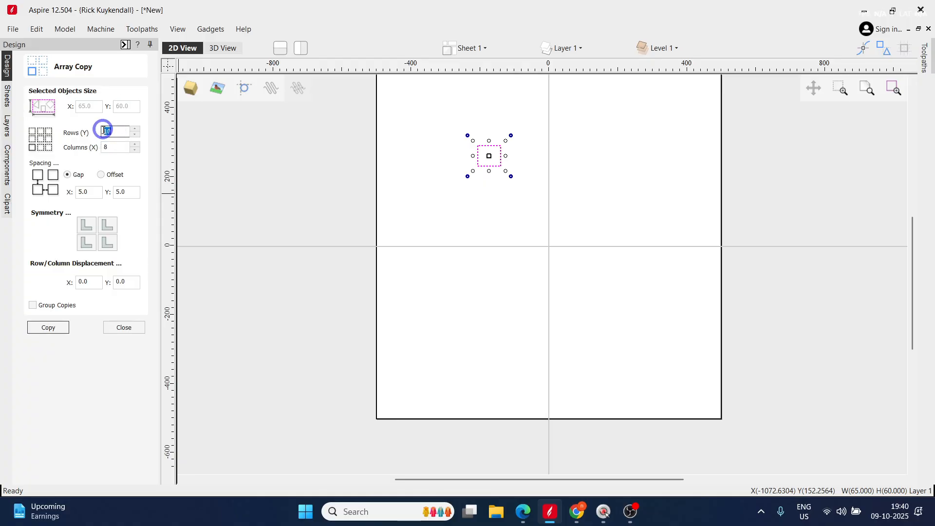
type("5")
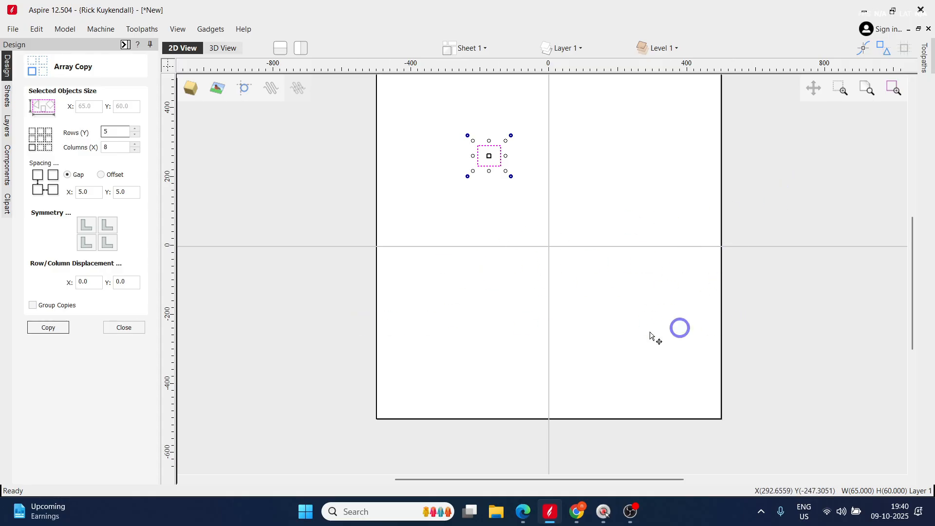
left_click(124, 147)
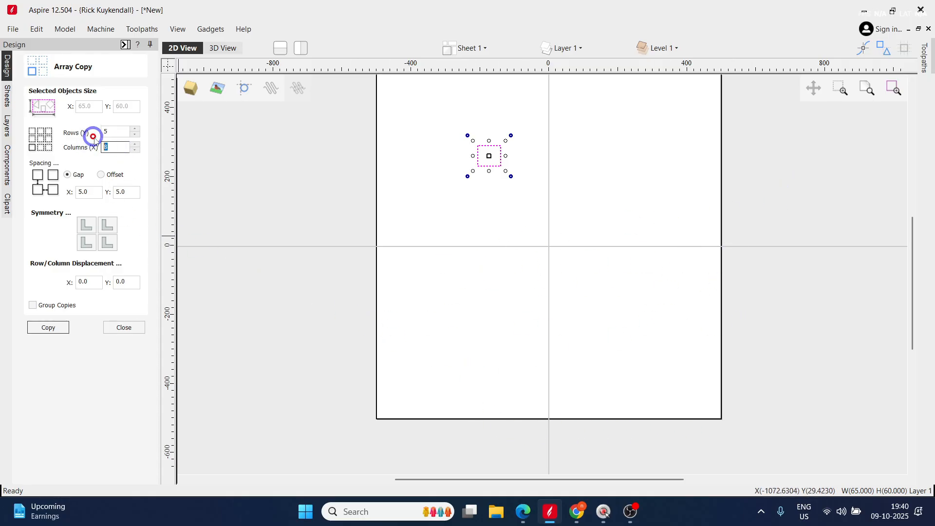
type("5")
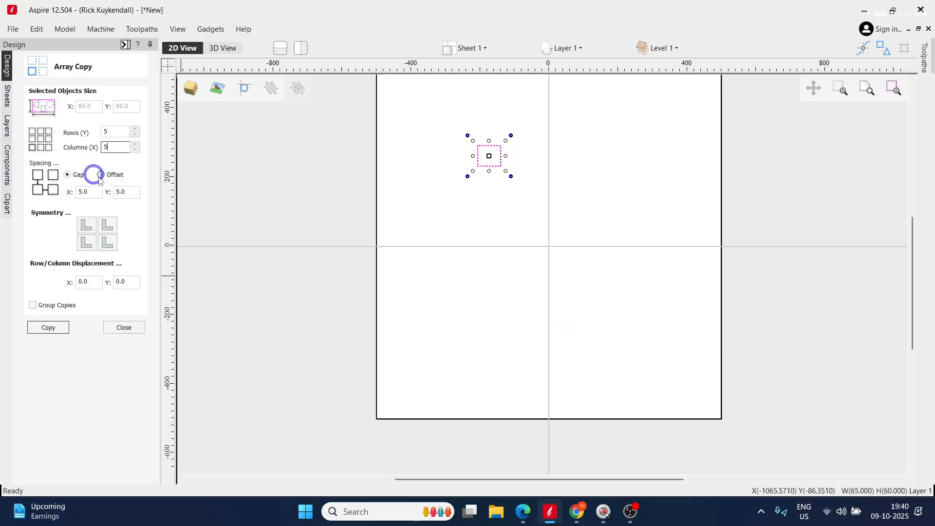
scroll(504, 152, "up", 2)
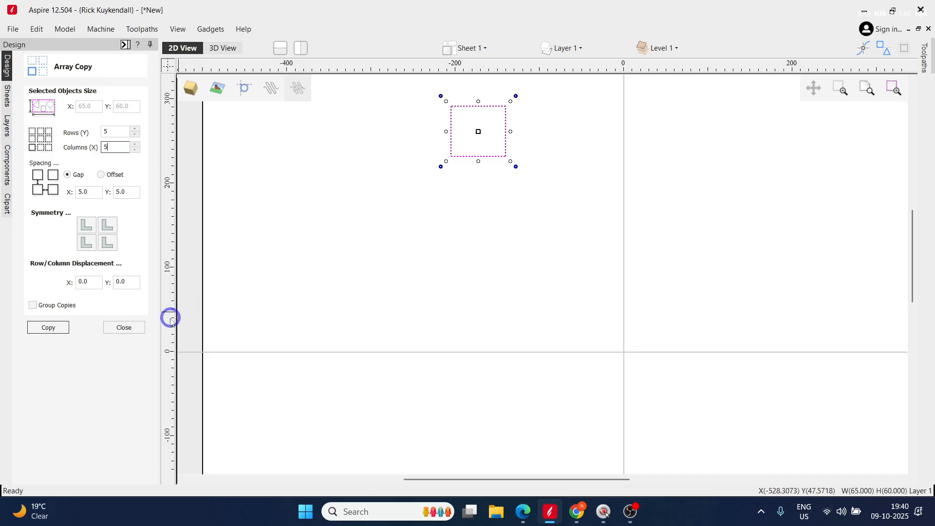
left_click(51, 327)
Delete the whole grid of rectangles and close Array Copy.
scroll(513, 349, "down", 5)
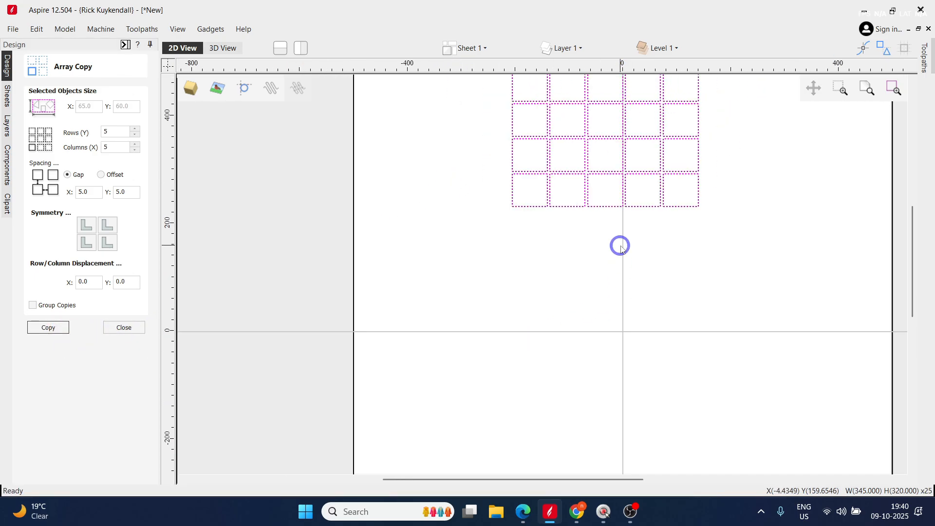
scroll(507, 355, "up", 4)
scroll(481, 342, "up", 4)
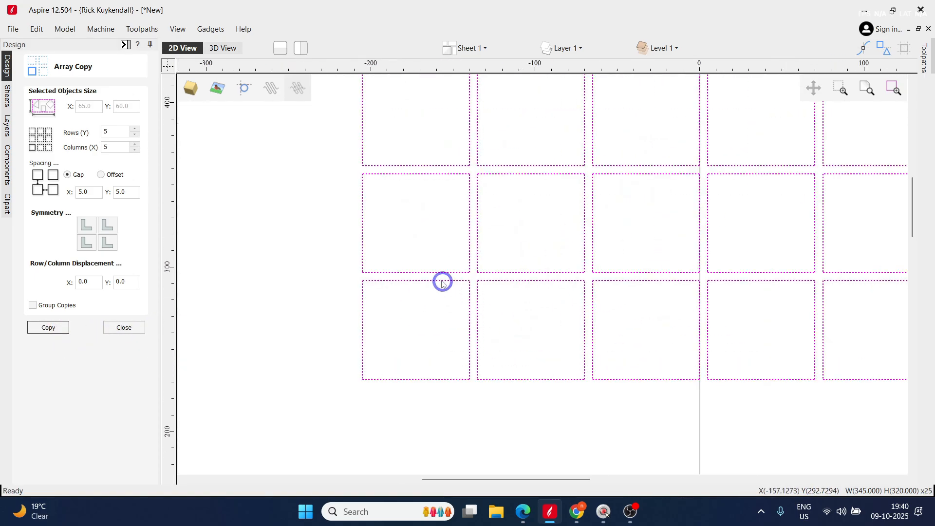
scroll(480, 326, "down", 1)
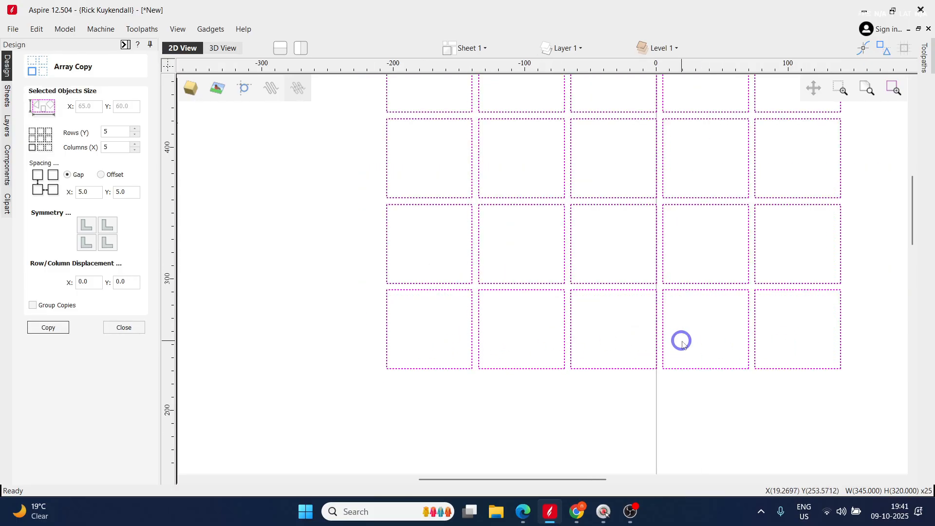
scroll(434, 309, "down", 3)
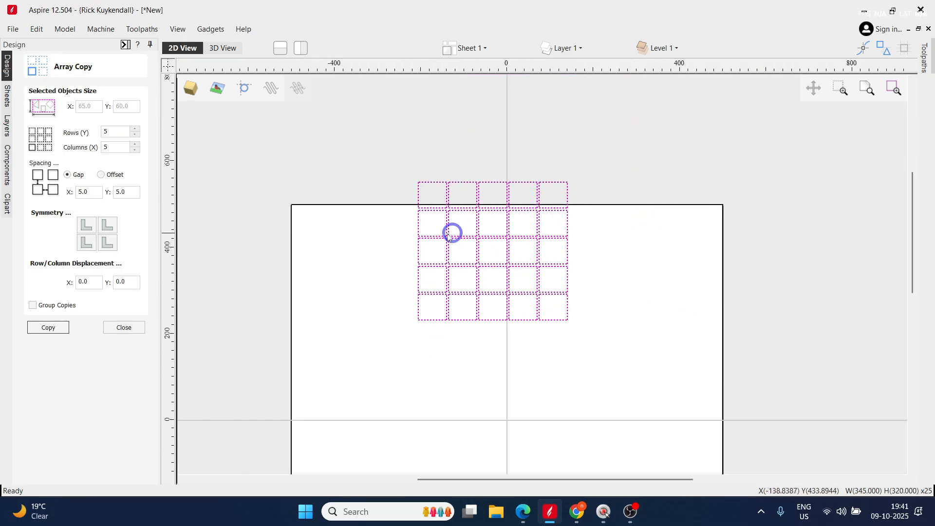
scroll(461, 217, "up", 4)
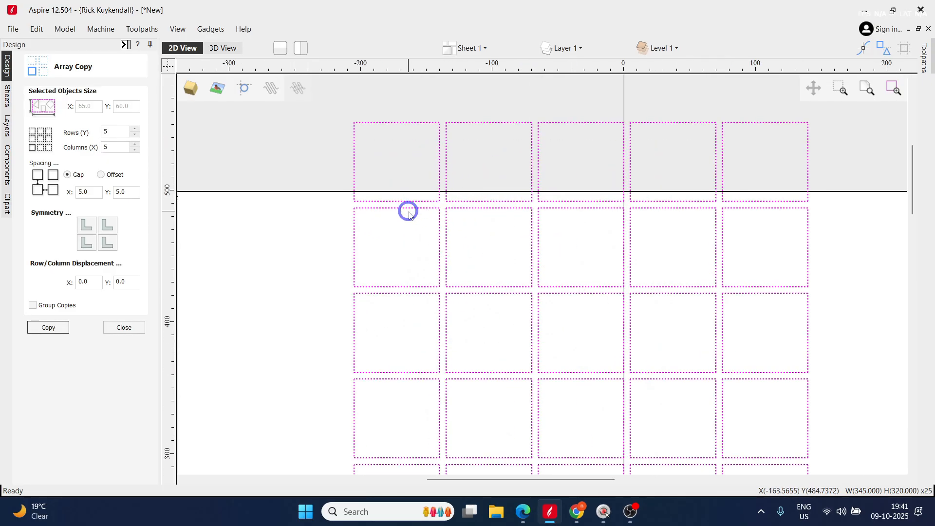
scroll(409, 214, "down", 3)
key("Delete")
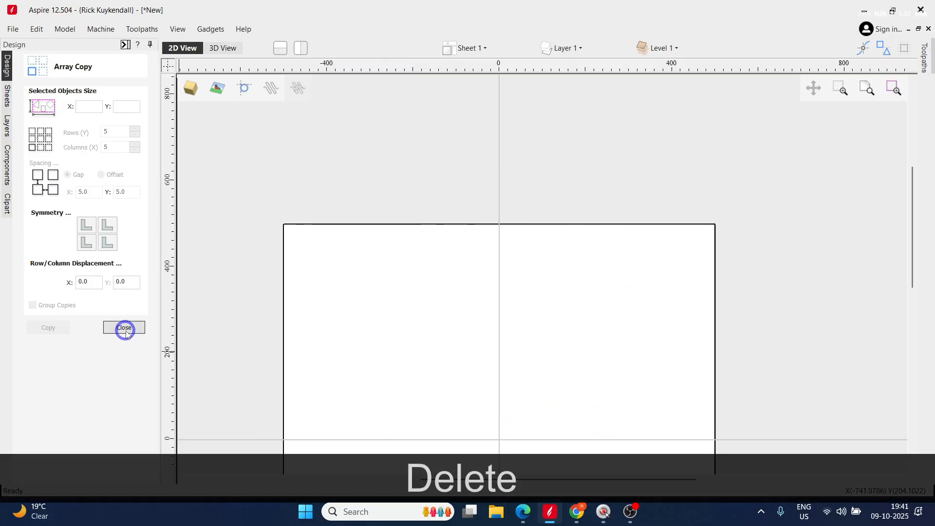
left_click(125, 327)
Draw two overlapping rectangles forming an L about 395 mm wide and 370 mm high, and weld them into one vector.
left_click(65, 114)
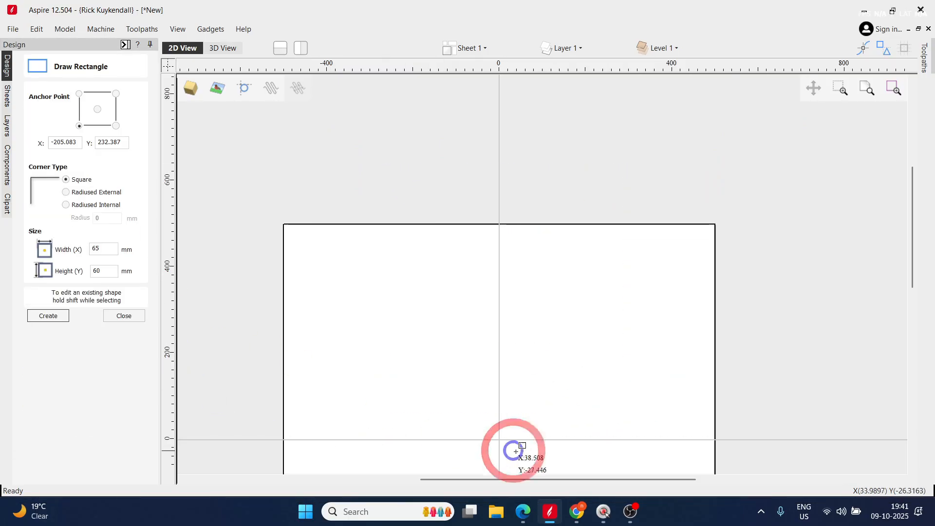
scroll(505, 449, "down", 3)
scroll(512, 373, "down", 2)
scroll(512, 373, "up", 4)
mouse_move(426, 235)
left_mouse_down()
mouse_move(456, 376)
mouse_move(576, 377)
left_mouse_up()
left_click(124, 316)
left_click_drag(375, 195, 682, 412)
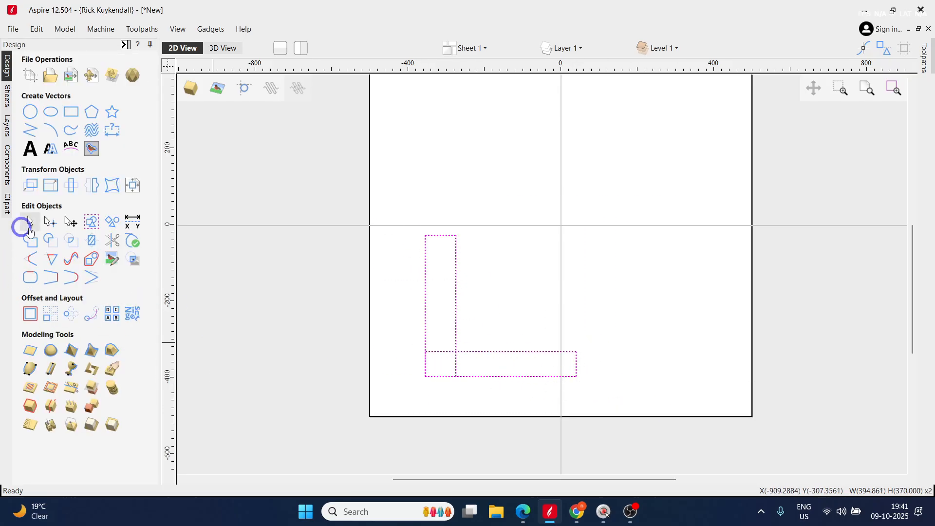
left_click(36, 243)
Scale the L-shape down to about 160 by 150 mm.
scroll(438, 382, "up", 2)
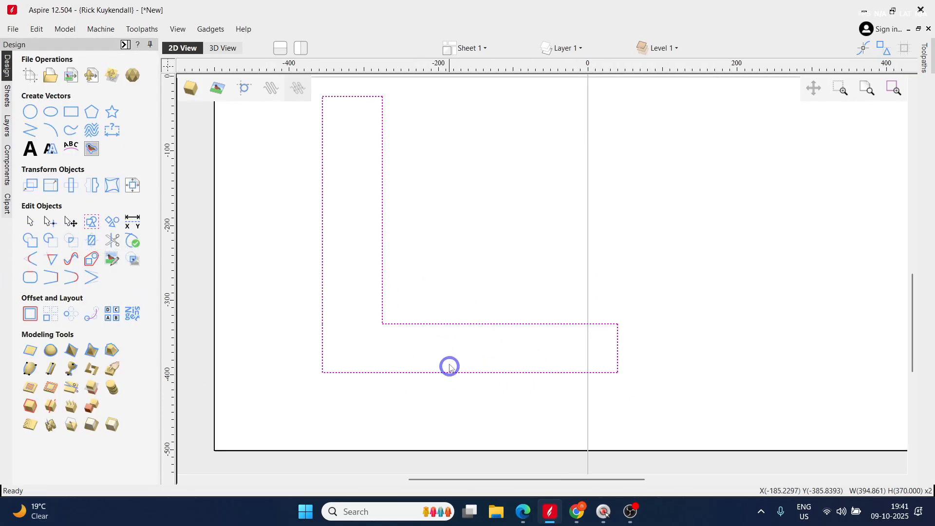
left_click(352, 364)
scroll(351, 365, "down", 2)
left_click_drag(317, 209, 582, 429)
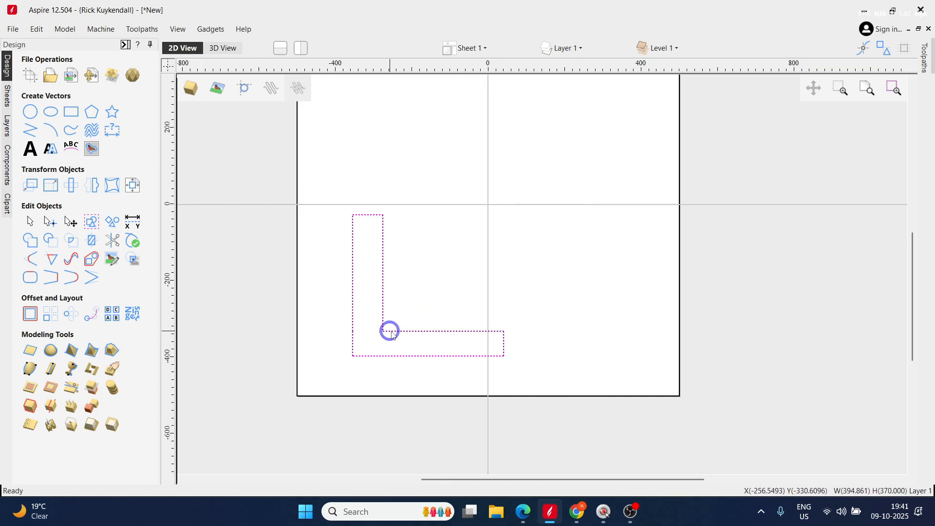
left_click_drag(508, 210, 416, 296)
Move the L-shape close to the sheet's lower-left corner and keep it selected.
scroll(376, 361, "up", 2)
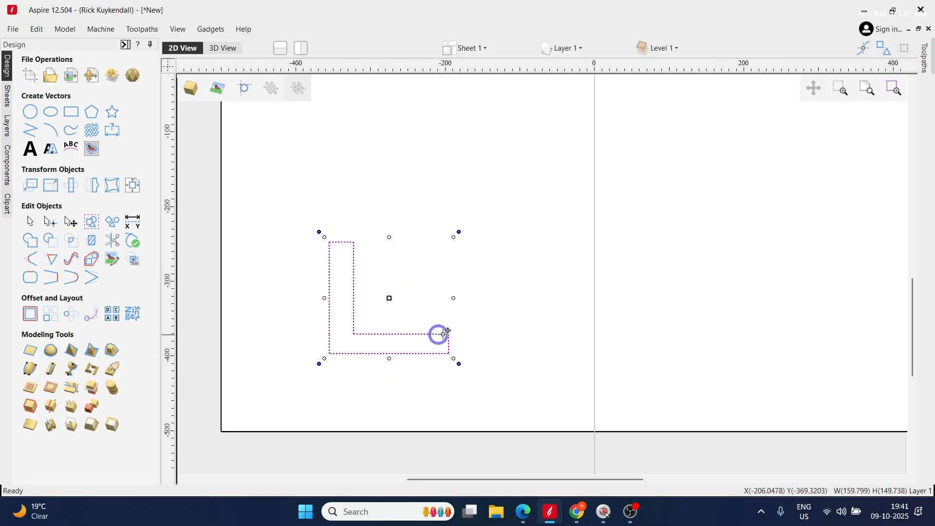
left_click_drag(400, 333, 332, 379)
left_click(449, 295)
left_click(321, 384)
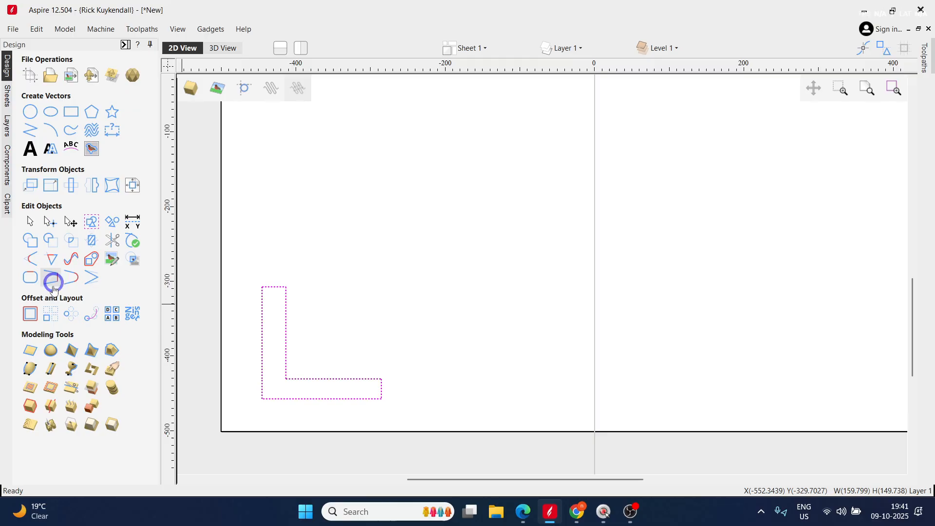
Start an Array Copy of the L-shape with 2 rows and 2 columns.
left_click(46, 317)
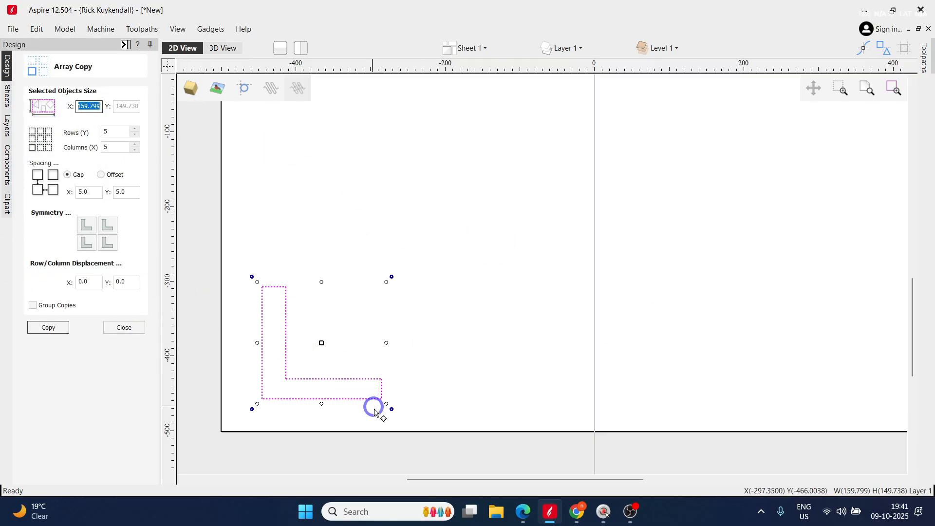
left_click(77, 108)
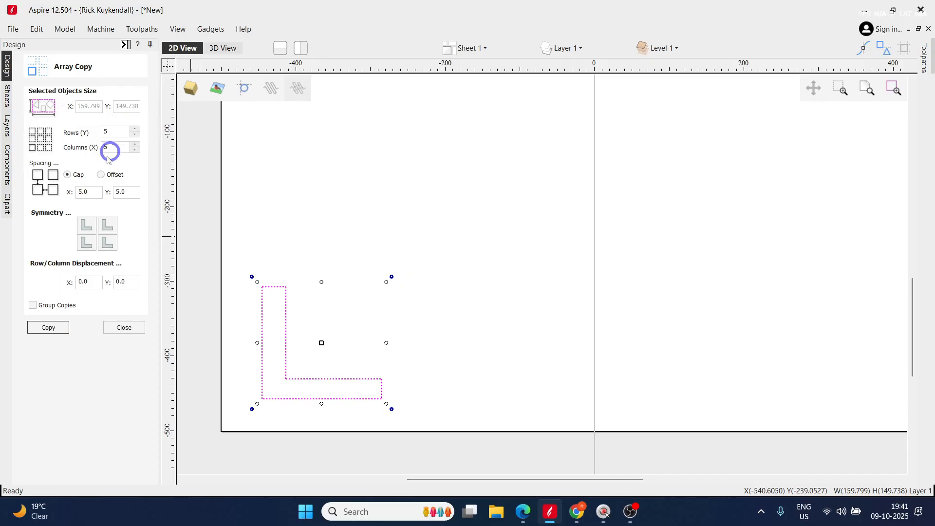
double_click(105, 132)
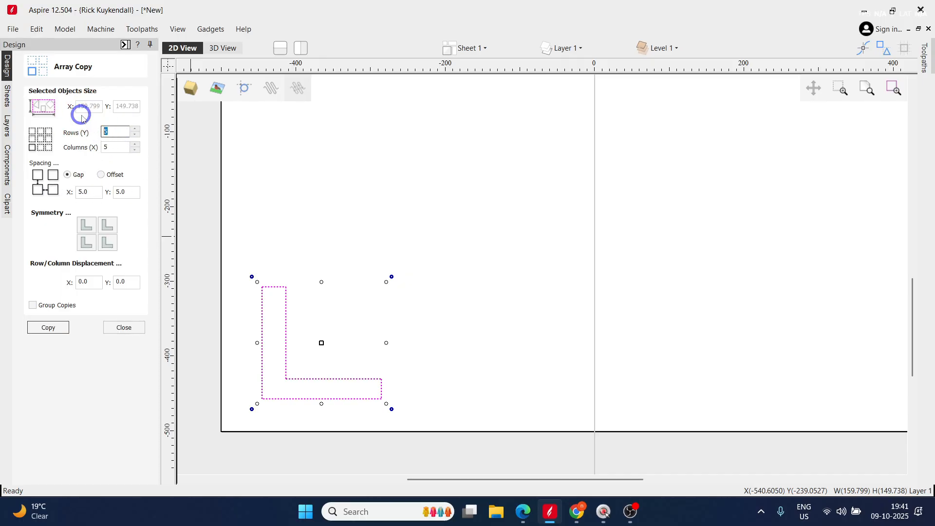
type("2")
key("Tab")
type("2")
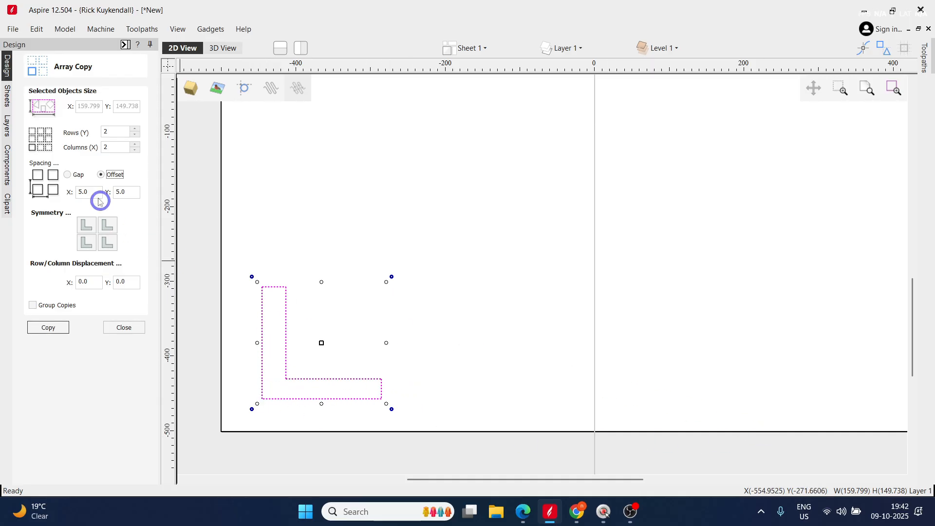
Use gap spacing for the array, with 50 mm in both X and Y.
left_click(76, 177)
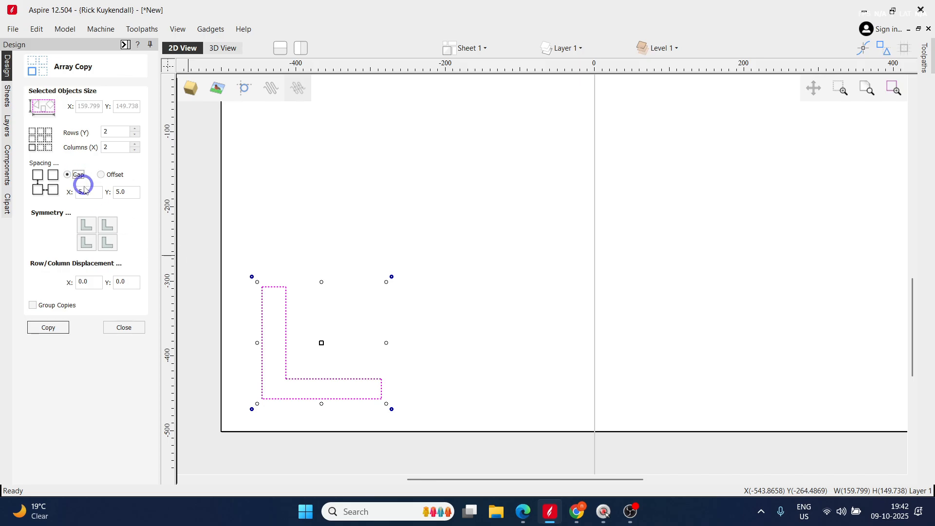
type("50")
key("Tab")
type("50")
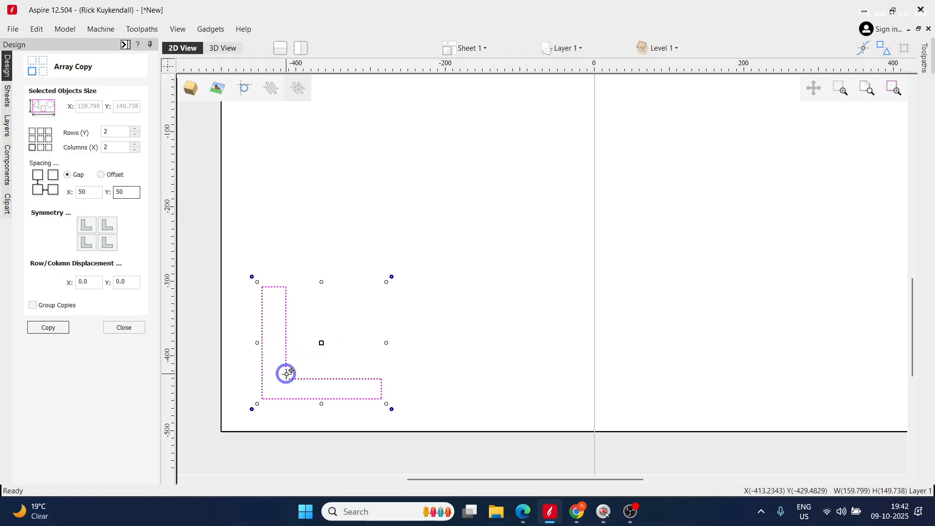
Mirror the array's upper-left and lower-right copies horizontally and the upper-right copy vertically, and create the copies.
left_click(110, 228)
left_click(108, 245)
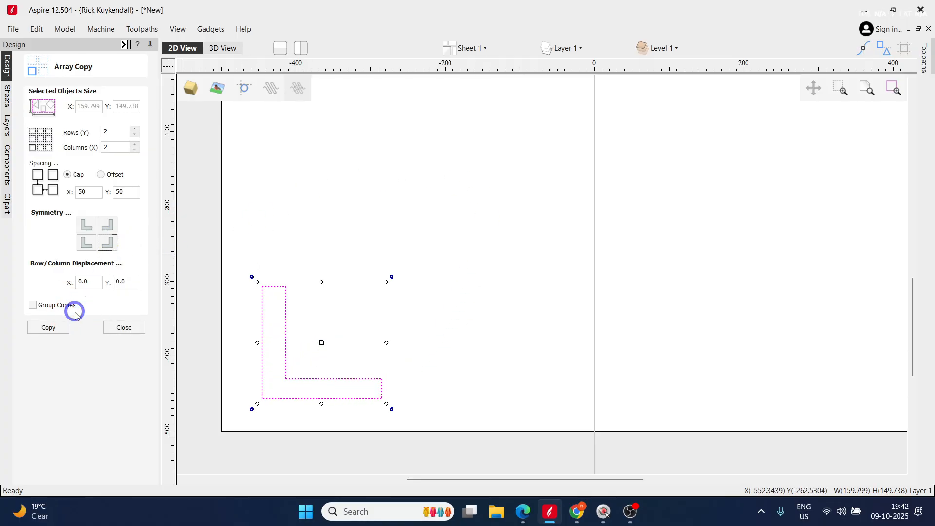
left_click(108, 230)
left_click(86, 227)
left_click(85, 227)
left_click(84, 227)
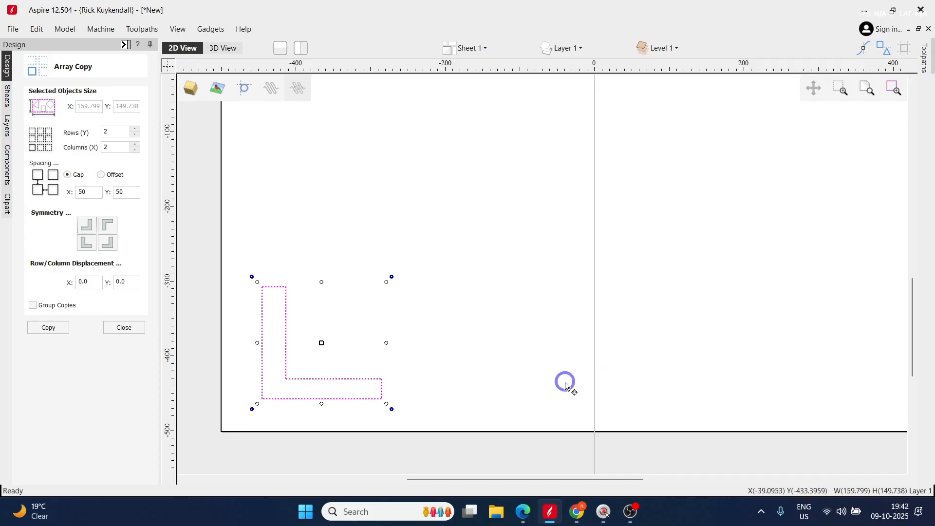
left_click(122, 325)
left_click(55, 334)
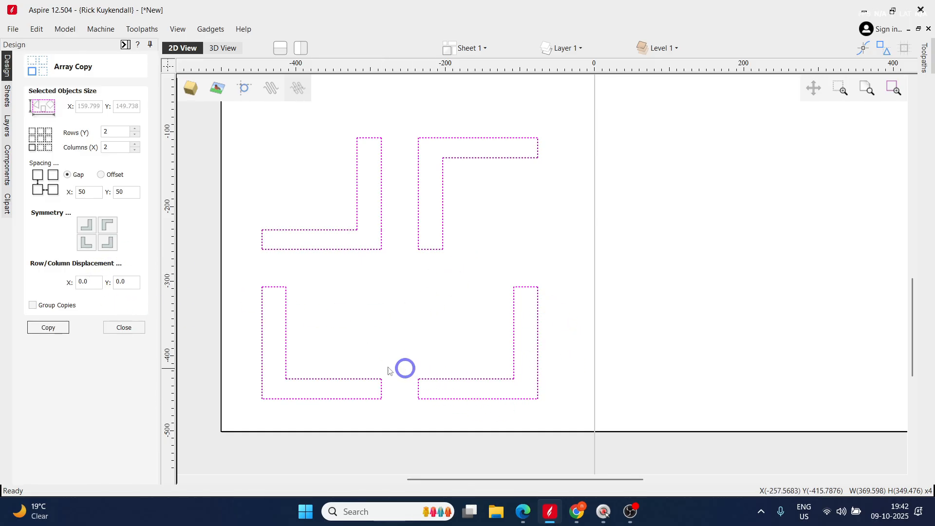
Undo the mirrored array and recreate it with every copy in the original orientation.
key("ctrl+z")
left_click(90, 226)
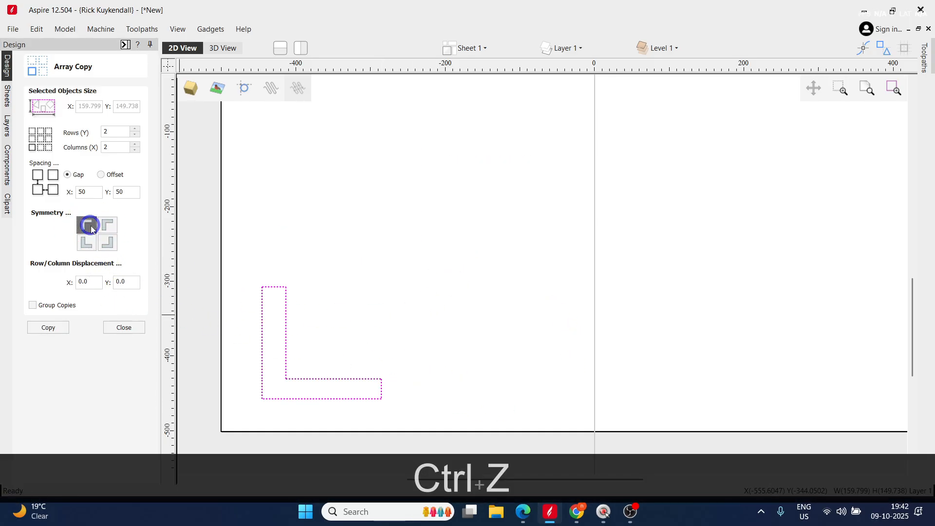
left_click(95, 246)
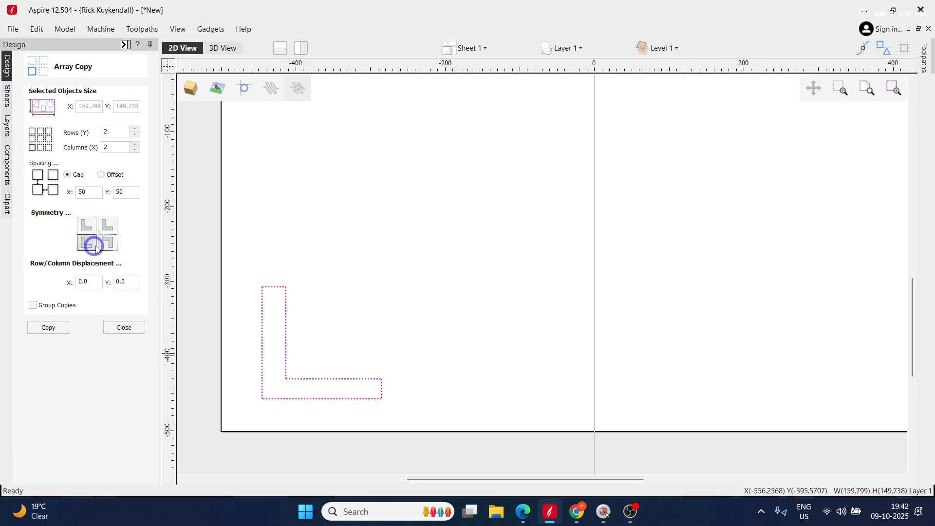
left_click(48, 330)
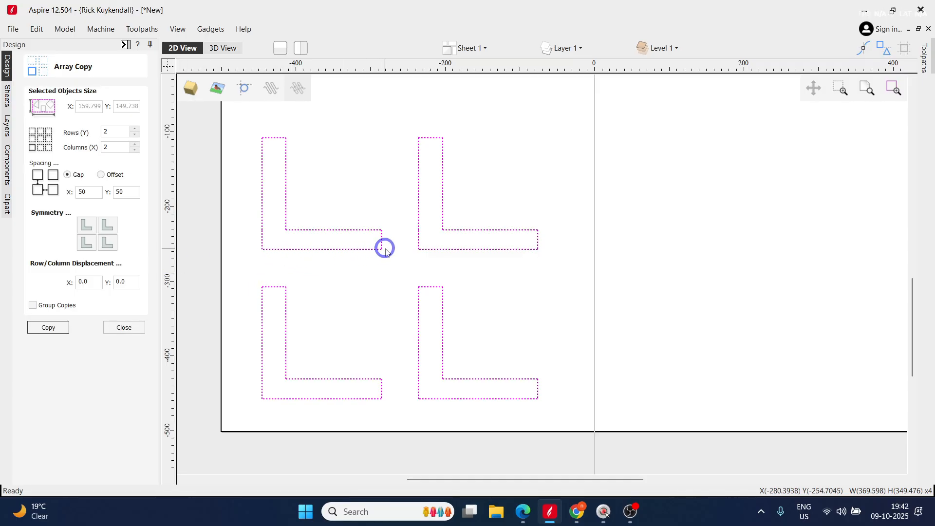
Undo the plain array and create it again with a row displacement of 10 mm in X.
key("ctrl+z")
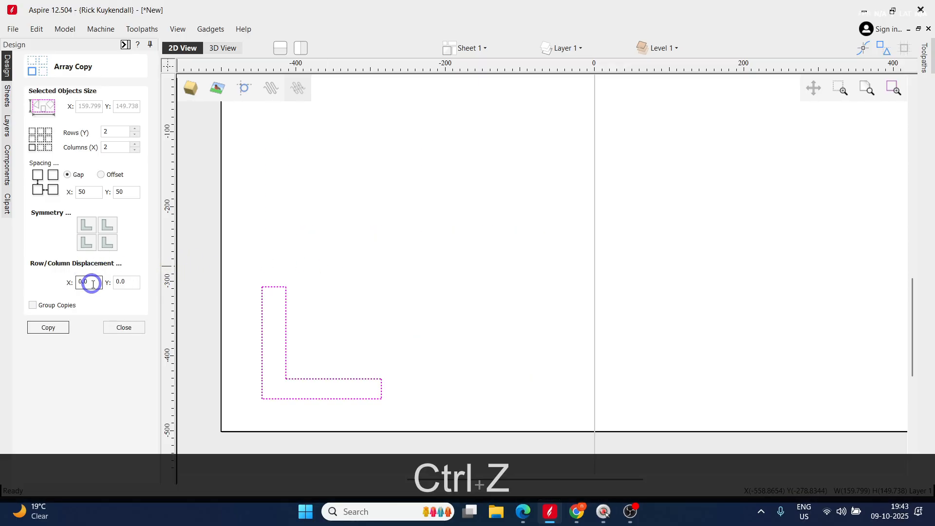
type("10")
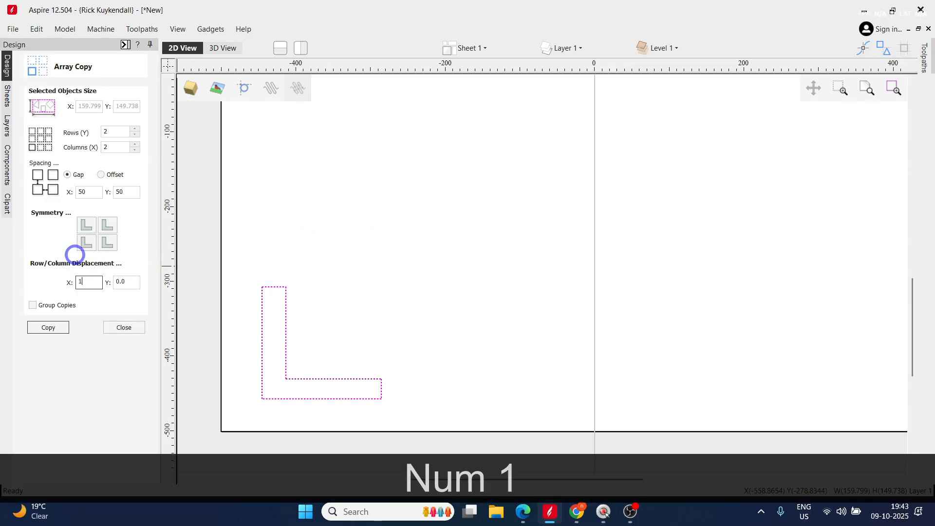
left_click(48, 327)
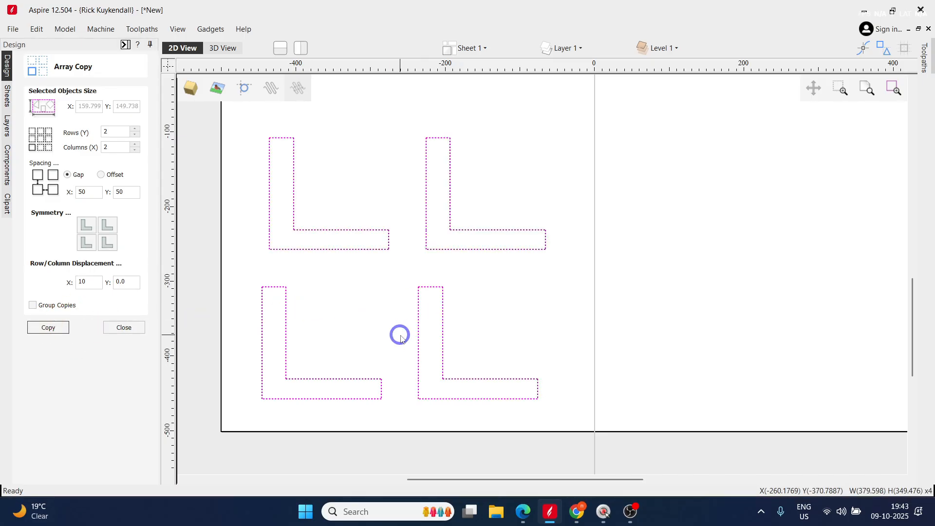
Undo the current array and create it again with a row displacement of 100 mm in X.
key("ctrl+shift+z")
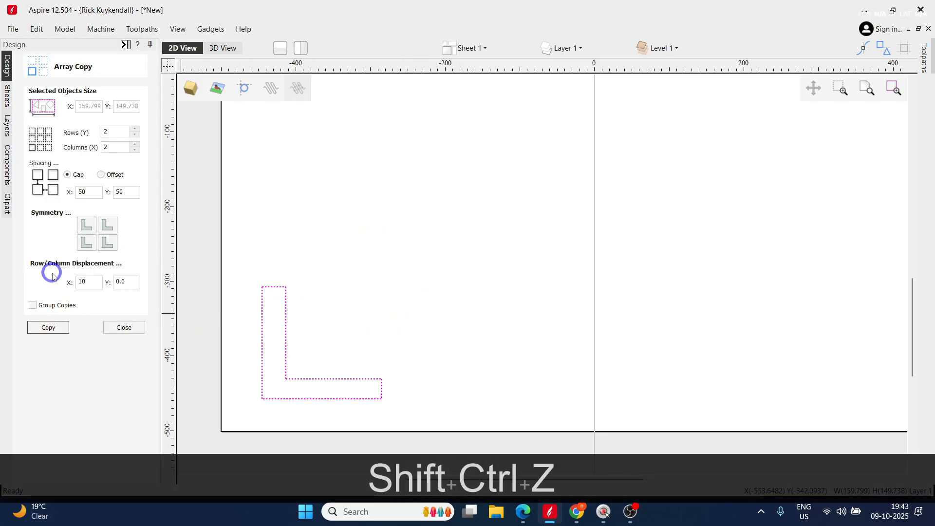
left_click(89, 280)
type("0")
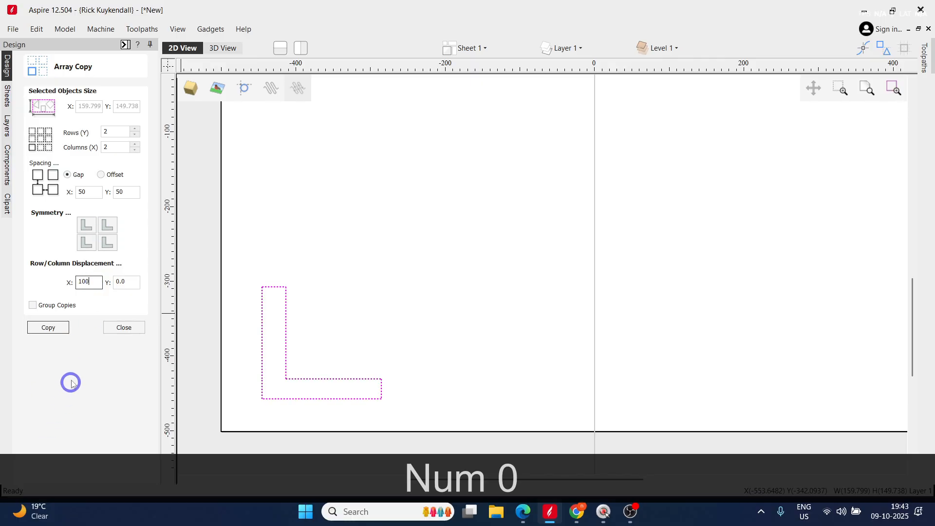
left_click(48, 327)
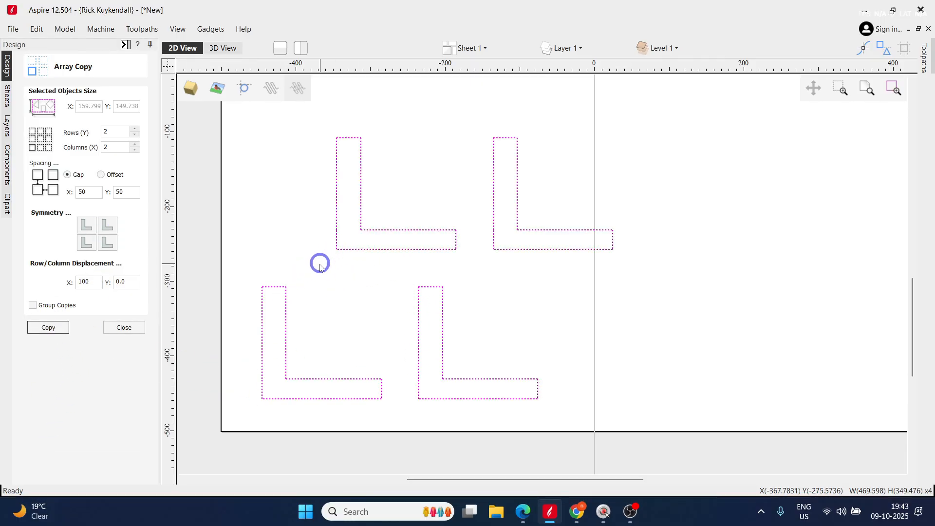
left_click(114, 327)
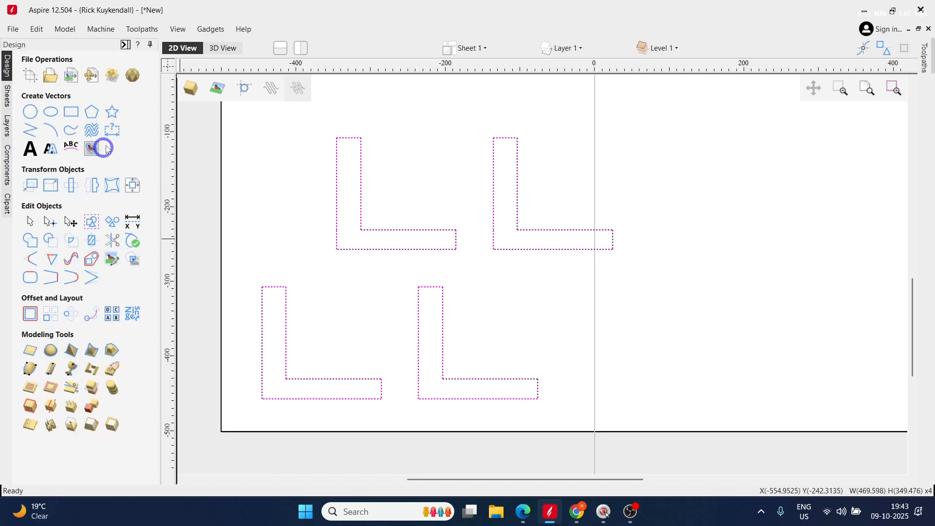
Dimension the horizontal shift between the left edges of the lower-left and upper-left L-shapes.
left_click(112, 129)
left_click(259, 286)
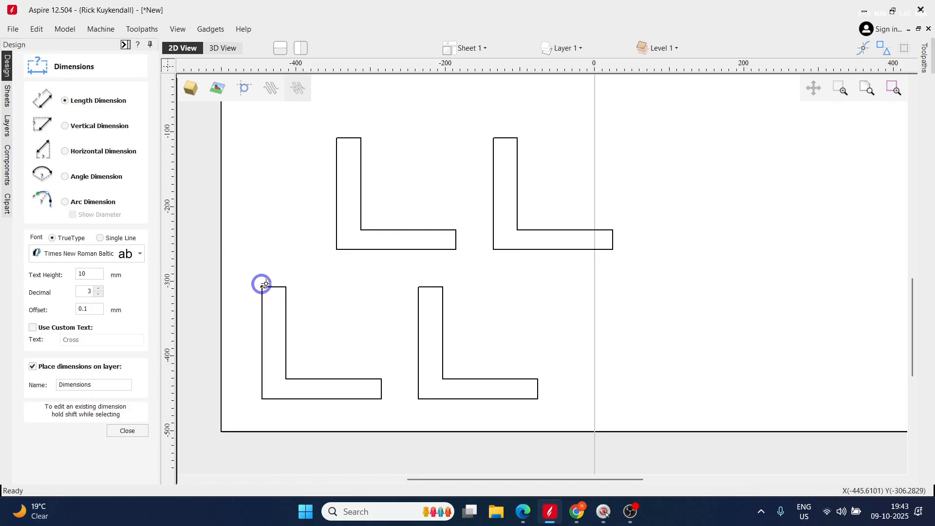
left_click(336, 287)
scroll(299, 255, "up", 3)
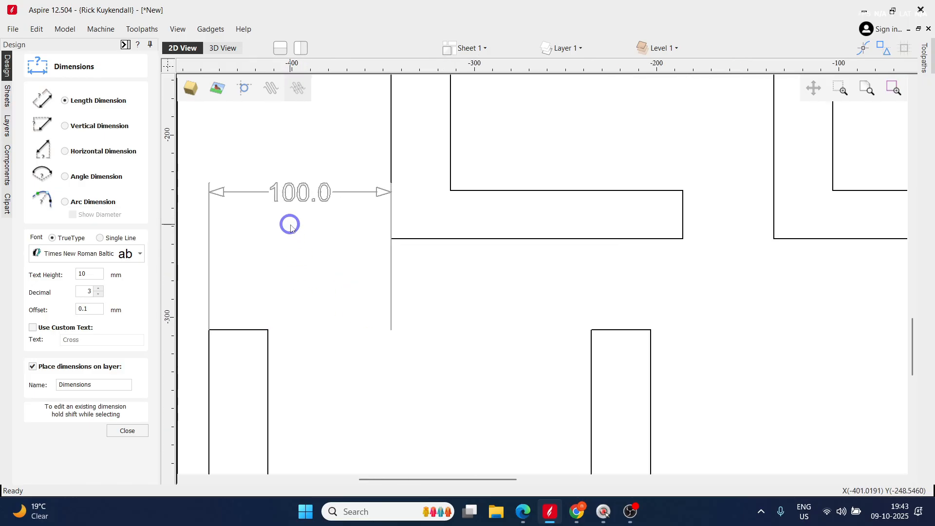
left_click(127, 431)
scroll(503, 289, "down", 3)
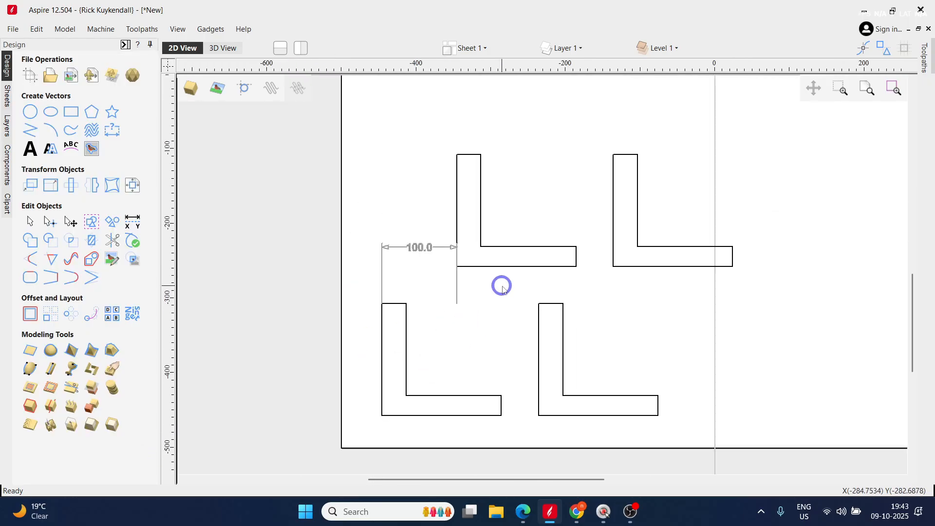
Undo the dimension and the array, and recreate the array with zero X and 100 mm Y displacement.
key("ctrl+z")
key("ctrl+z")
left_click(50, 314)
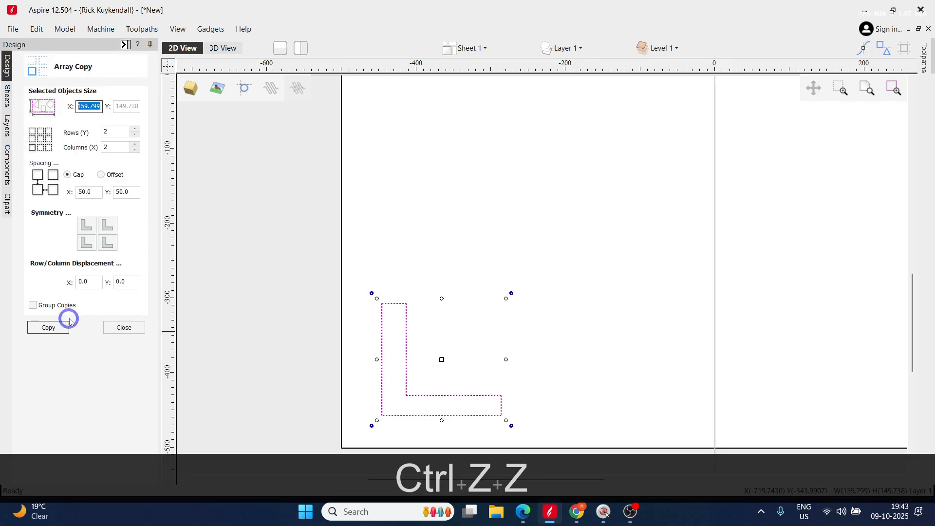
left_click(128, 281)
type("100")
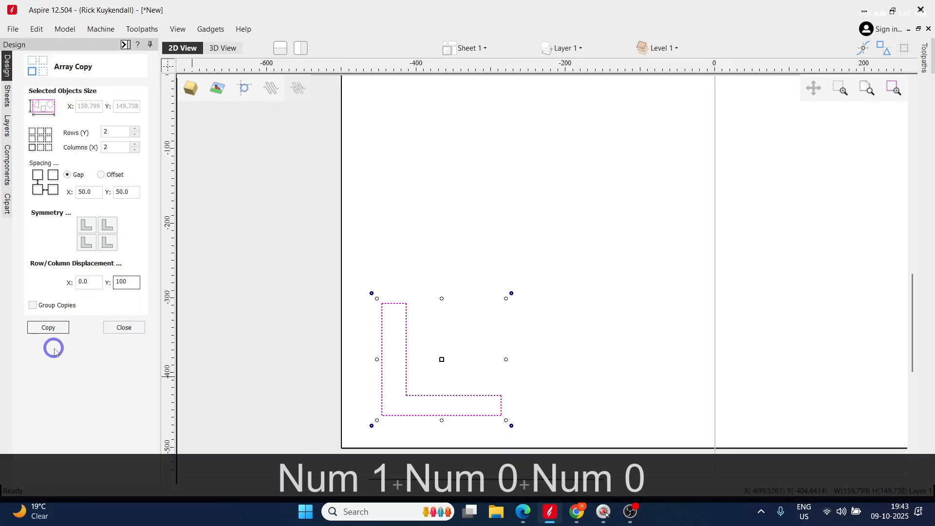
left_click(63, 326)
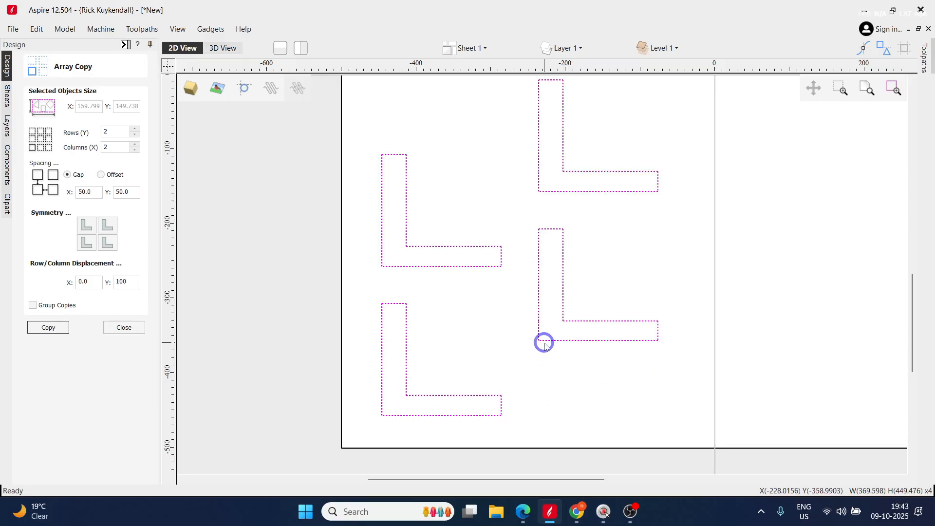
left_click(114, 328)
Dimension the vertical shift between the bottom edges of the lower-left and lower-right L-shapes.
left_click(104, 138)
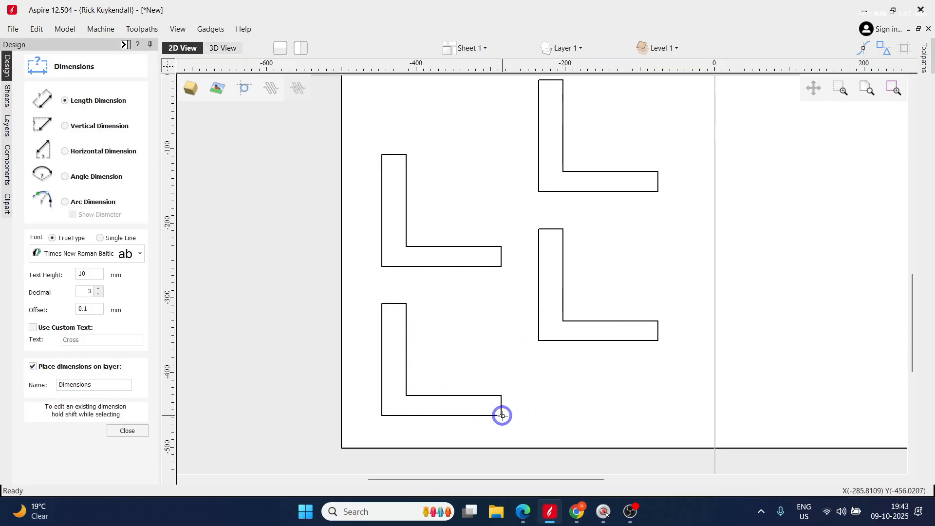
left_click(502, 415)
left_click(501, 341)
left_click(535, 383)
scroll(577, 400, "up", 3)
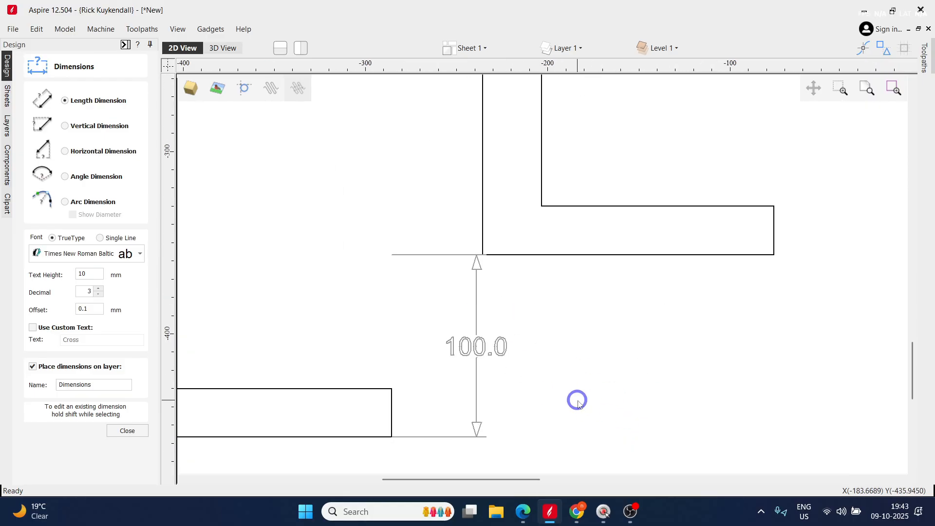
scroll(579, 402, "down", 3)
Undo the vertical dimension and the displaced array, leaving only the original L-shape, and exit dimensioning.
key("ctrl+z")
key("ctrl+z")
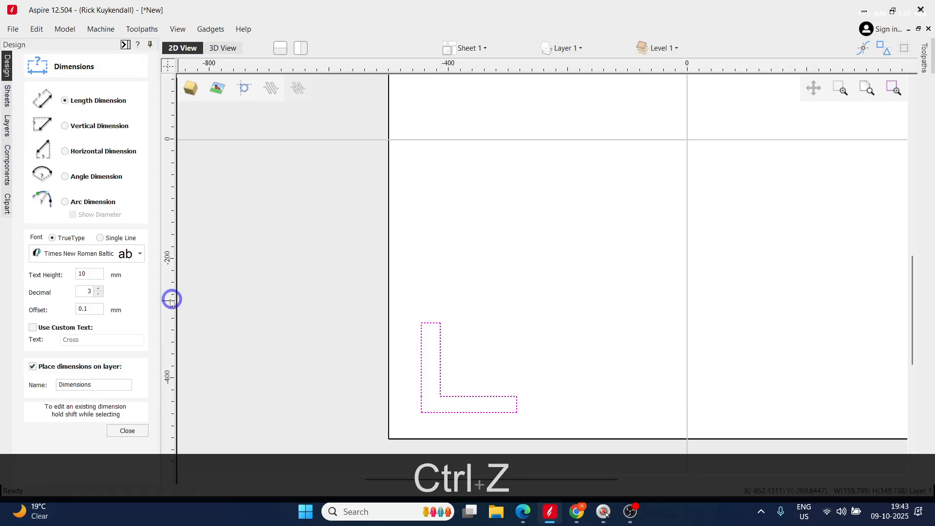
key("Escape")
key("Escape")
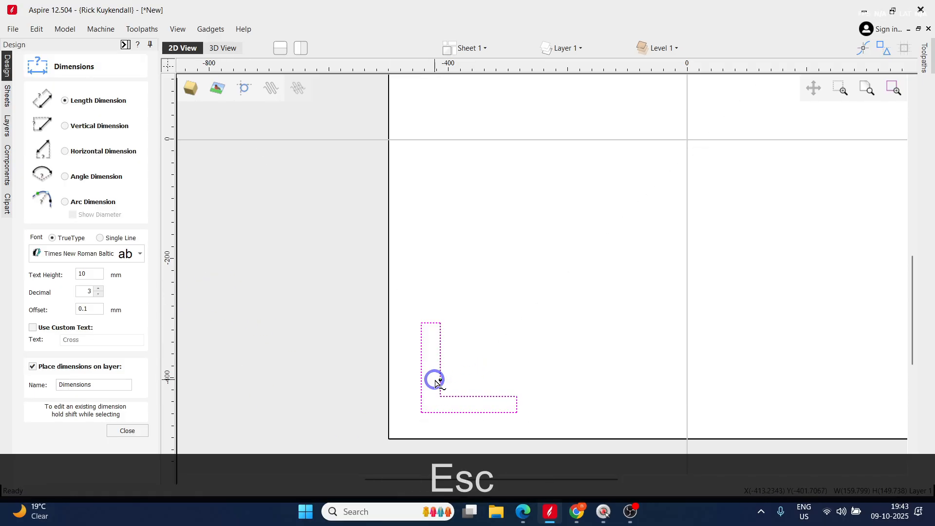
left_click(126, 430)
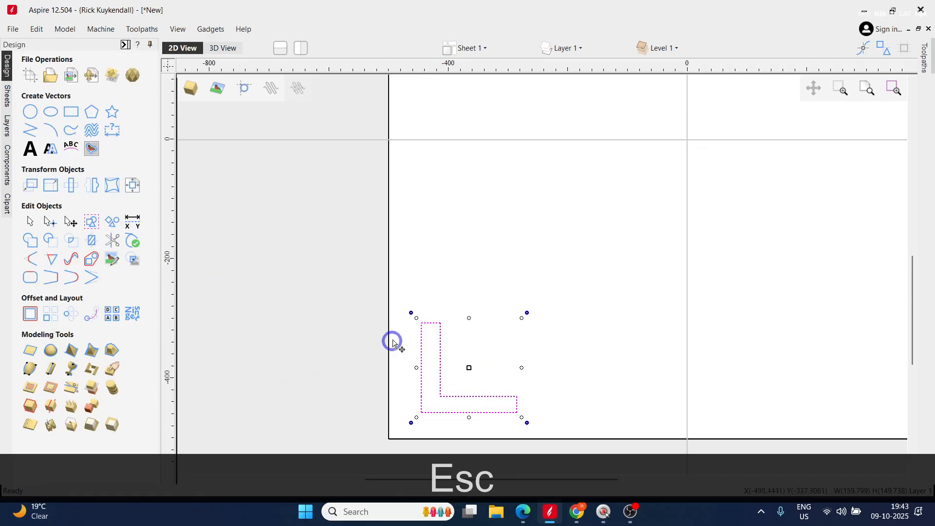
Create an array of the L-shape with 5 rows and 2 columns, 50 mm gaps and no displacement.
left_click(34, 311)
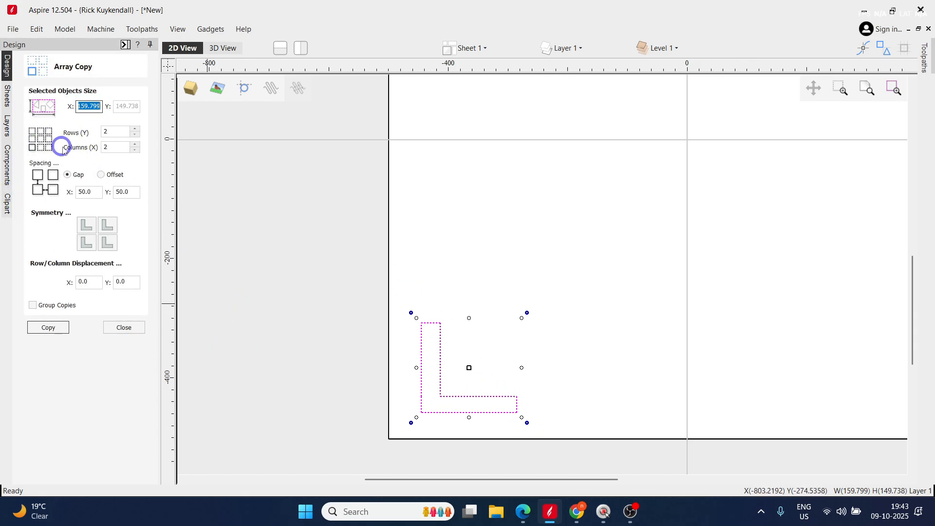
left_click(113, 135)
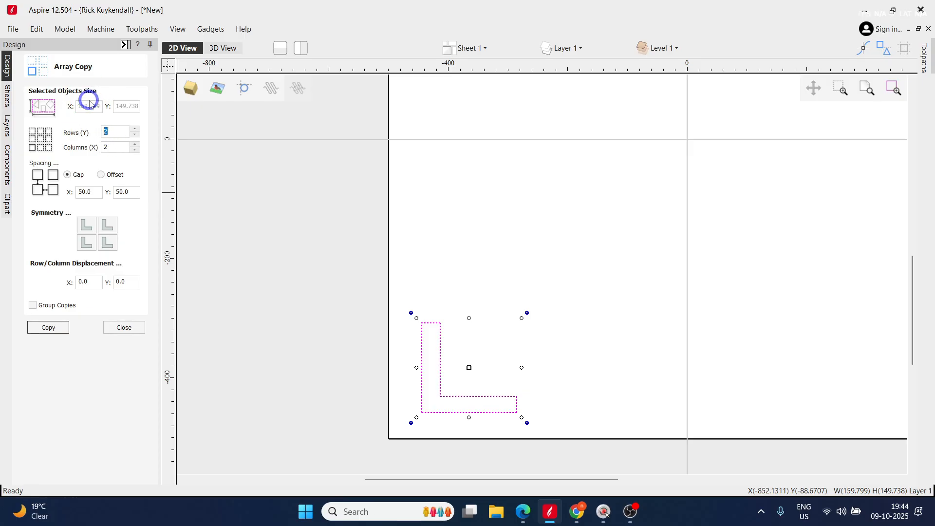
type("5")
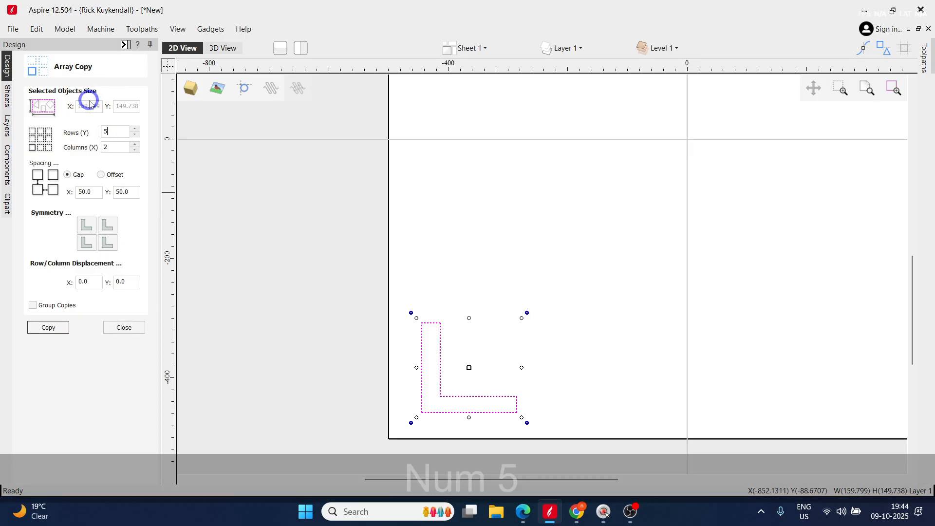
left_click(50, 325)
scroll(612, 299, "down", 2)
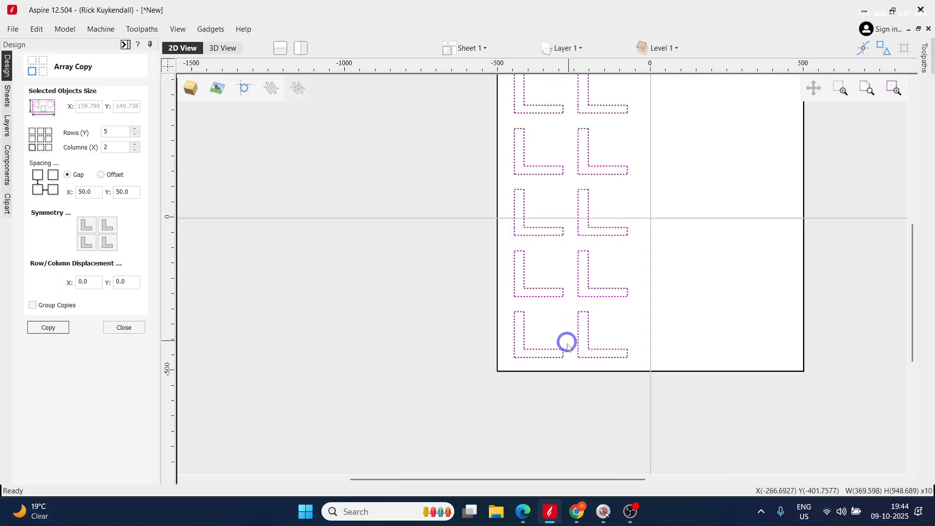
scroll(570, 343, "down", 1)
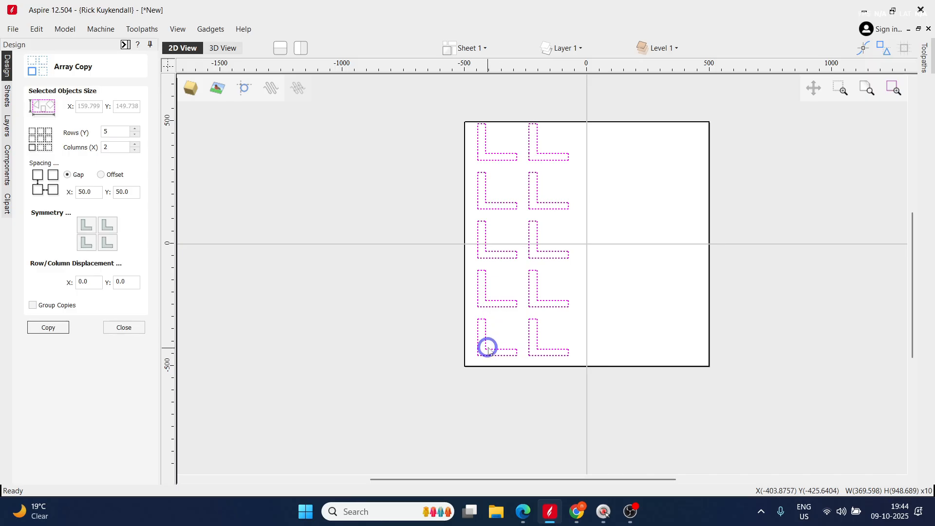
Undo the gap-spaced array and recreate it using Offset spacing of 50 mm in X and Y.
key("ctrl+z")
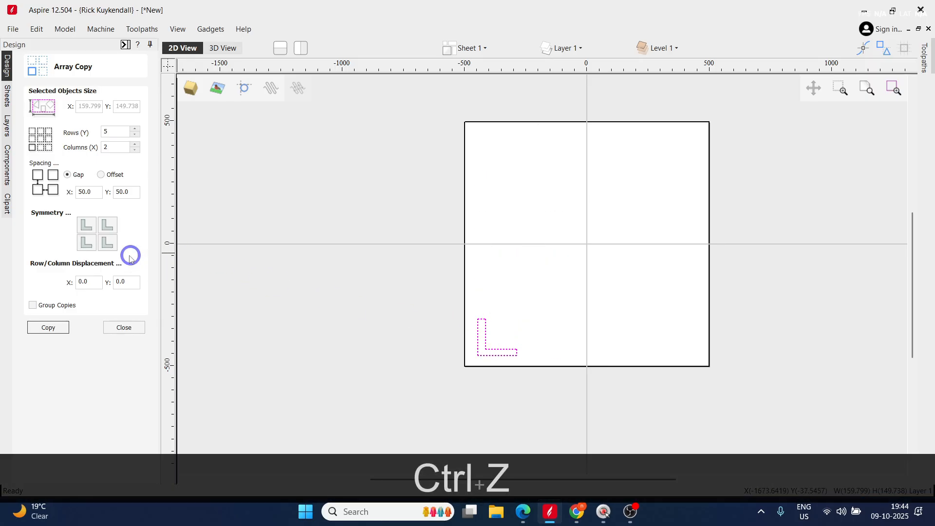
left_click(101, 175)
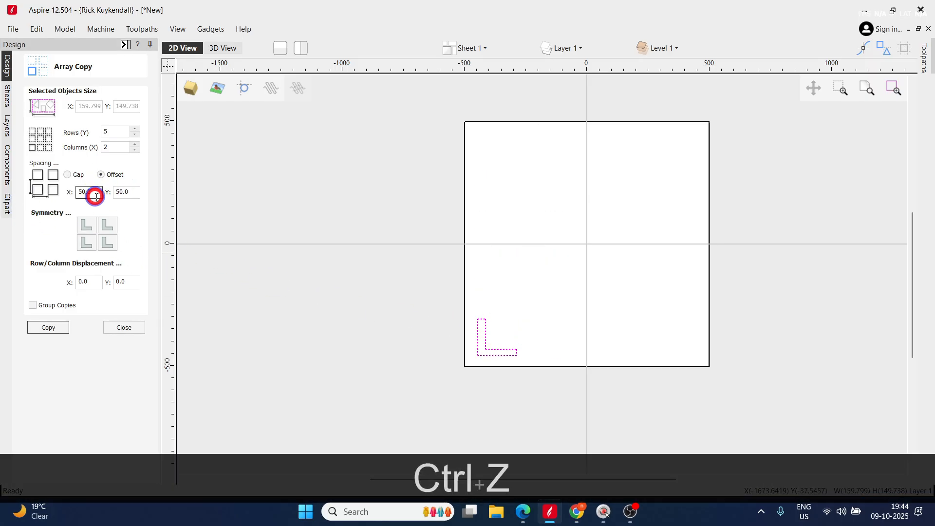
scroll(510, 371, "up", 3)
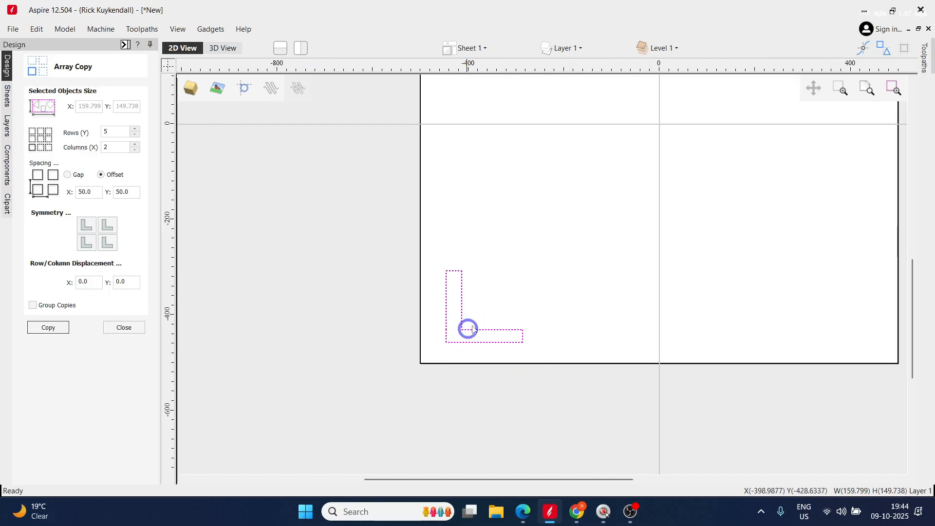
left_click(48, 327)
scroll(482, 341, "up", 5)
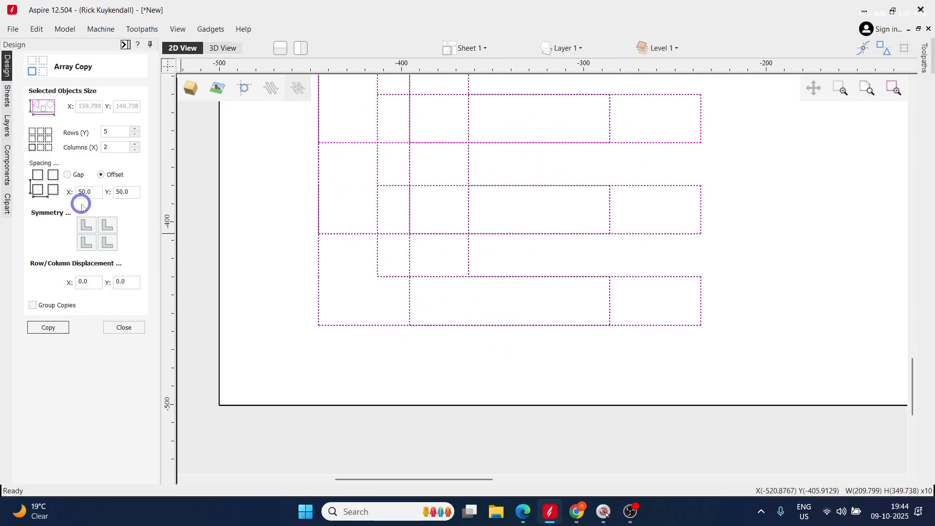
left_click(128, 328)
Dimension the horizontal offset between the lower-left corners of the bottom row's two L-shapes.
left_click(100, 132)
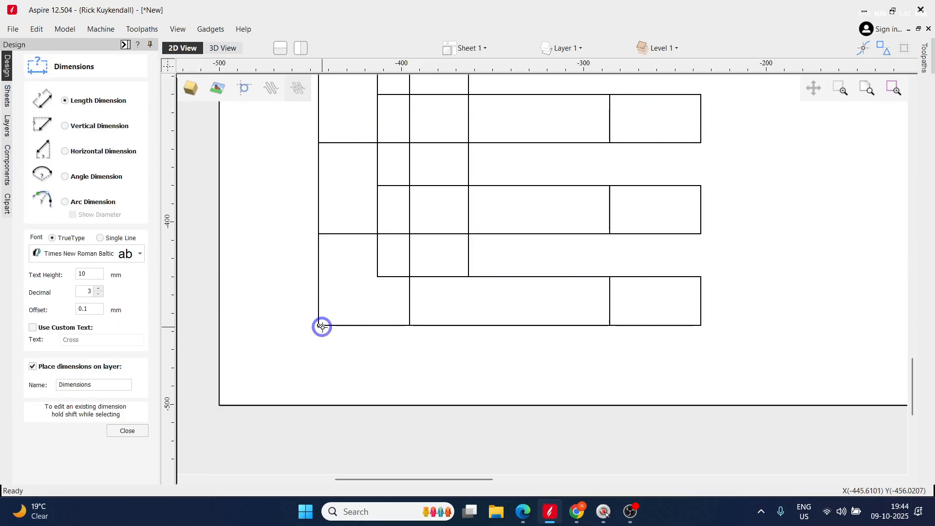
left_click(319, 325)
left_click(411, 325)
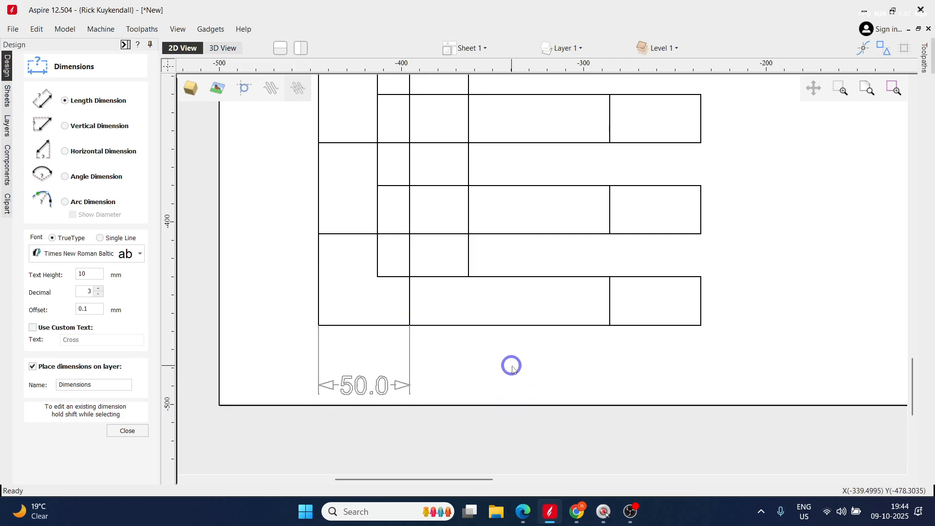
Undo the offset dimension and the overlapping array, exit dimensioning and select the original L-shape.
key("ctrl+z")
key("Escape")
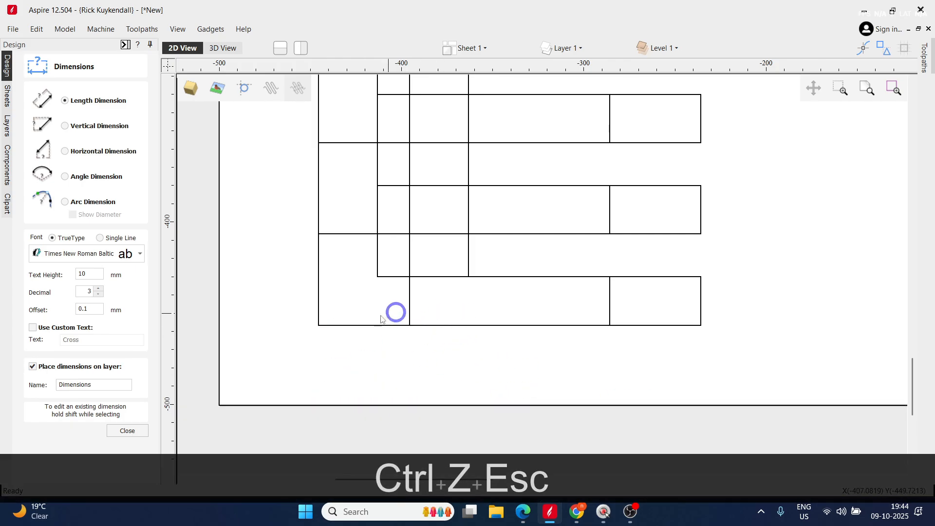
scroll(398, 315, "down", 1)
key("ctrl+z")
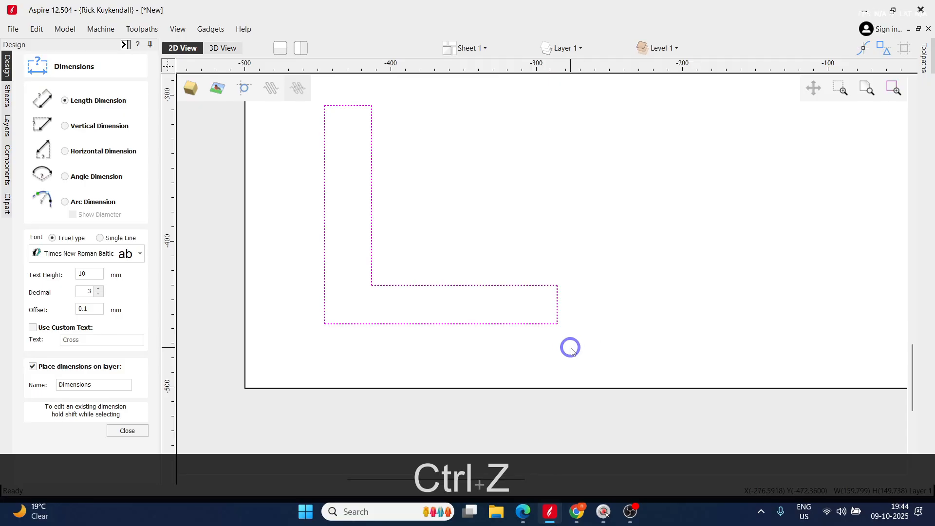
key("Escape")
left_click(134, 429)
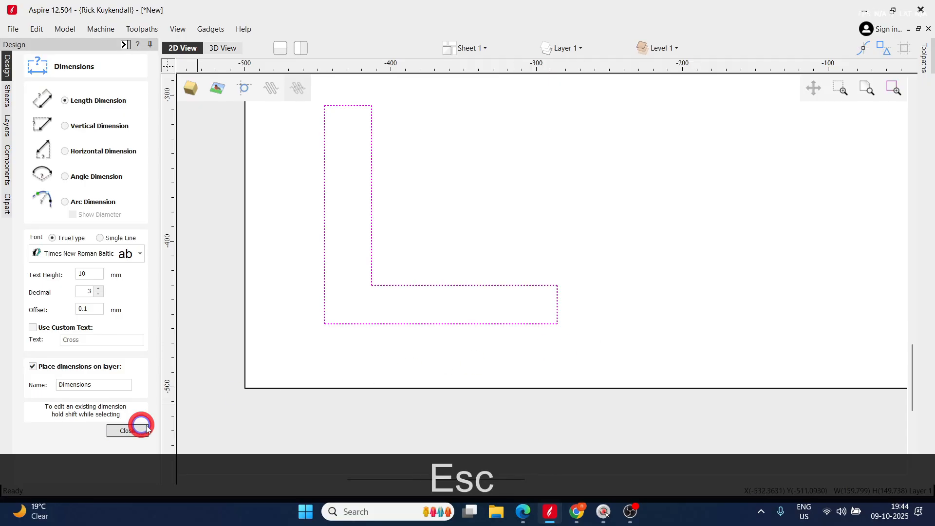
left_click(395, 325)
Turn on Group Copies, create the 5-row, 2-column array with 50 mm offset spacing, and test selecting it.
left_click(47, 316)
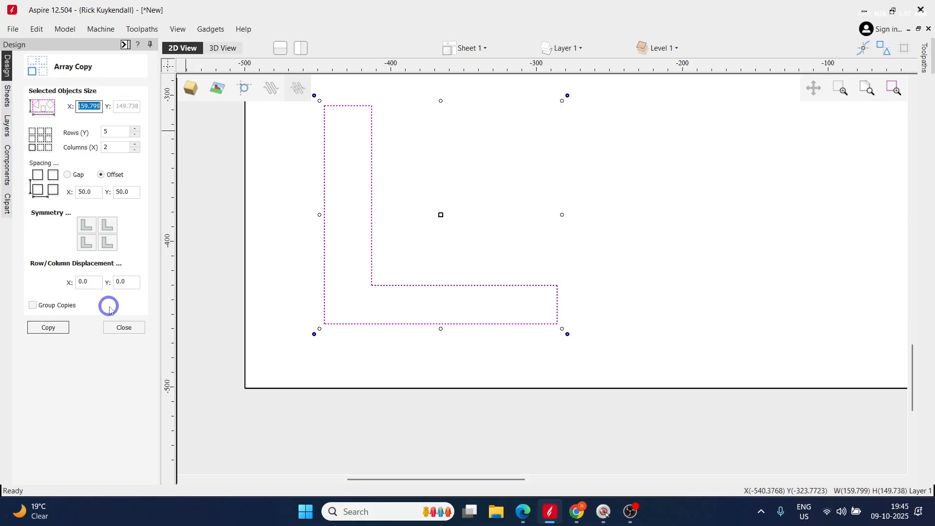
left_click(33, 305)
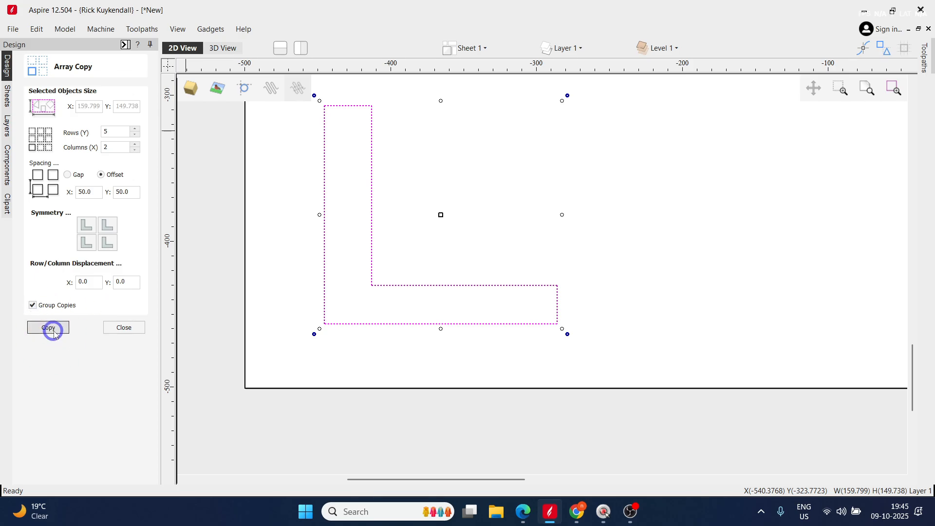
left_click(49, 327)
scroll(626, 336, "down", 3)
left_click(566, 373)
left_click(611, 292)
scroll(552, 330, "down", 3)
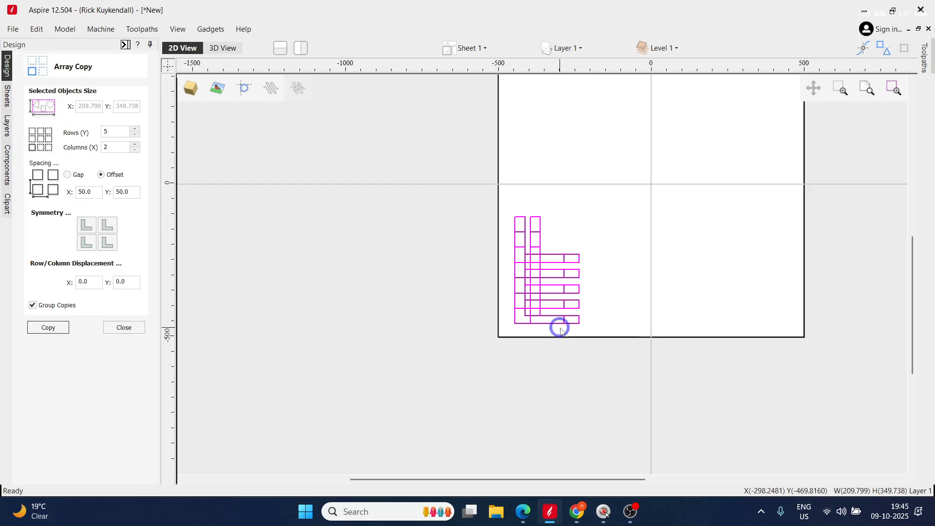
Replace the grouped array with an ungrouped one using 50 mm gap spacing, and test selecting its individual copies.
key("ctrl+z")
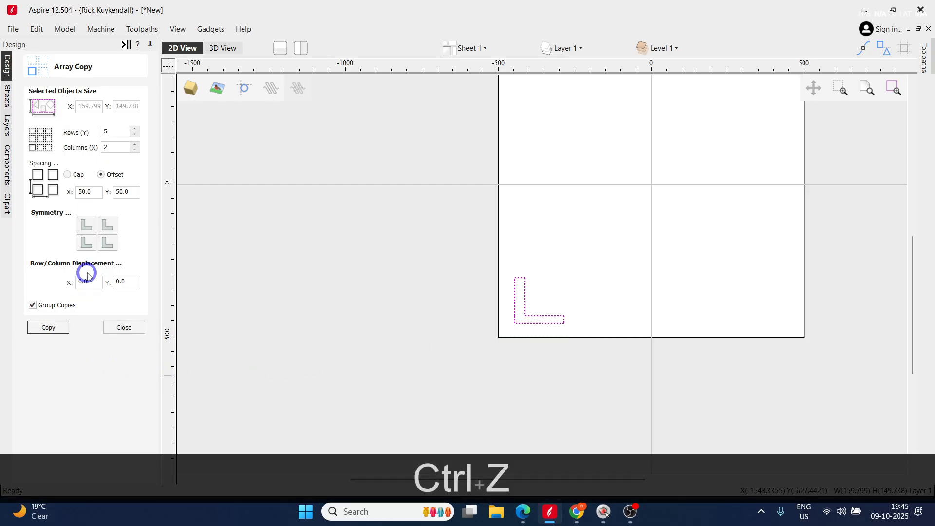
left_click(41, 308)
left_click(68, 174)
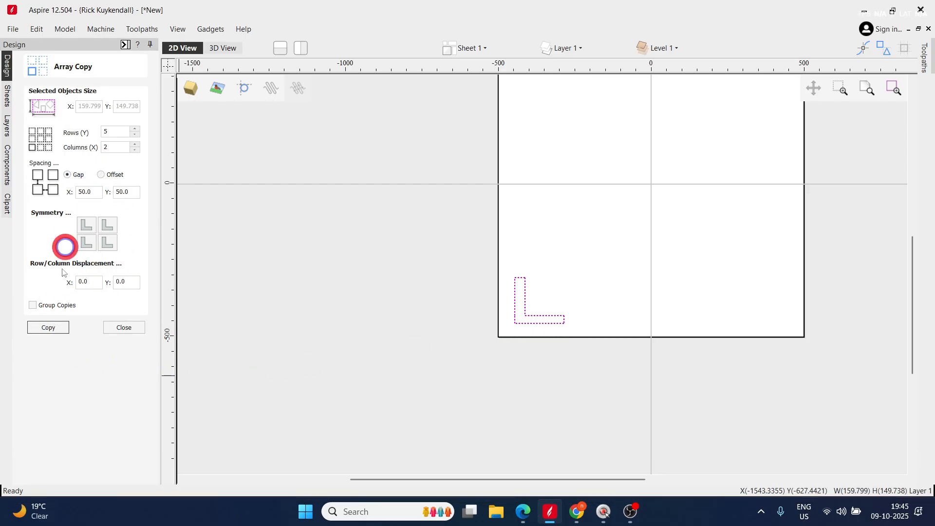
left_click(48, 327)
scroll(542, 310, "up", 4)
left_click(591, 403)
left_click(670, 351)
left_click(599, 354)
Undo the ungrouped array and recreate it with Group Copies turned on.
key("ctrl+z")
left_click(33, 305)
left_click(35, 326)
scroll(607, 269, "down", 3)
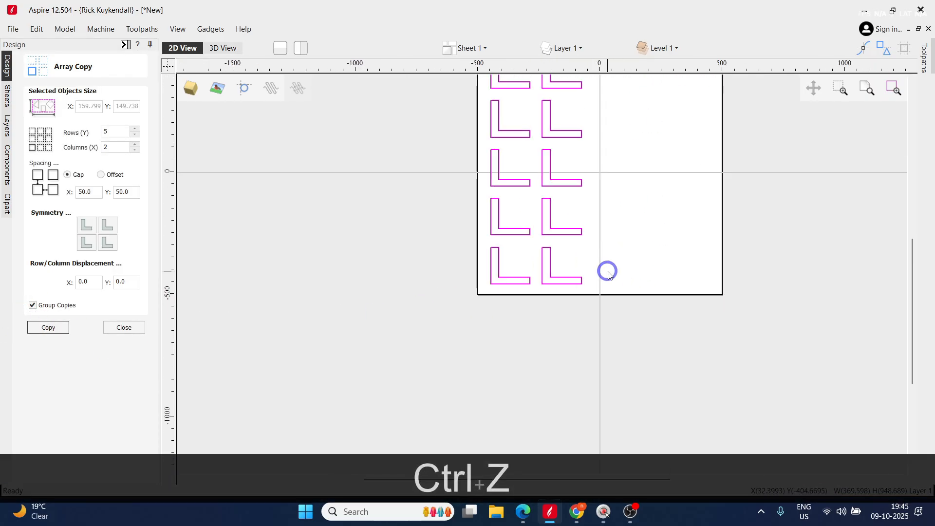
Try ungrouping the L-shape array, test selecting its individual copies, and undo the change.
left_click(629, 218)
left_click(572, 187)
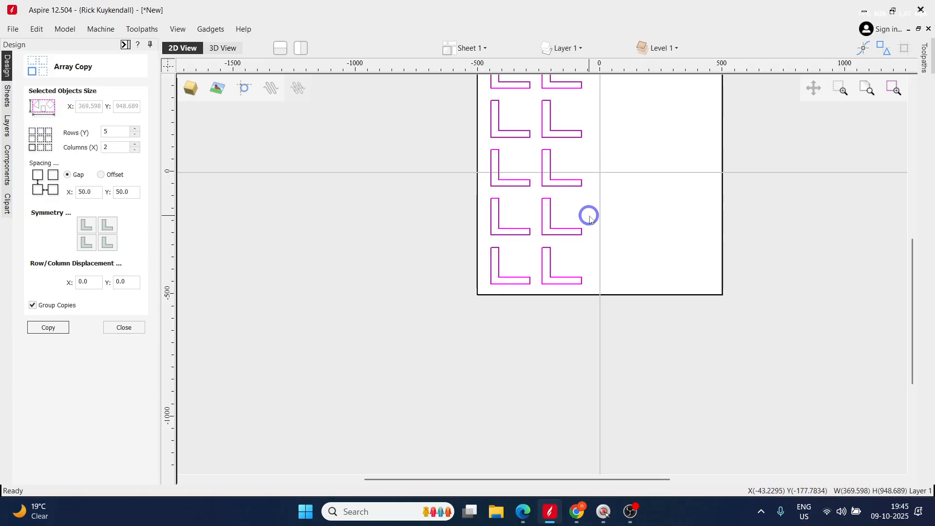
key("u")
left_click(630, 209)
left_click(575, 232)
key("ctrl+z")
key("ctrl+z")
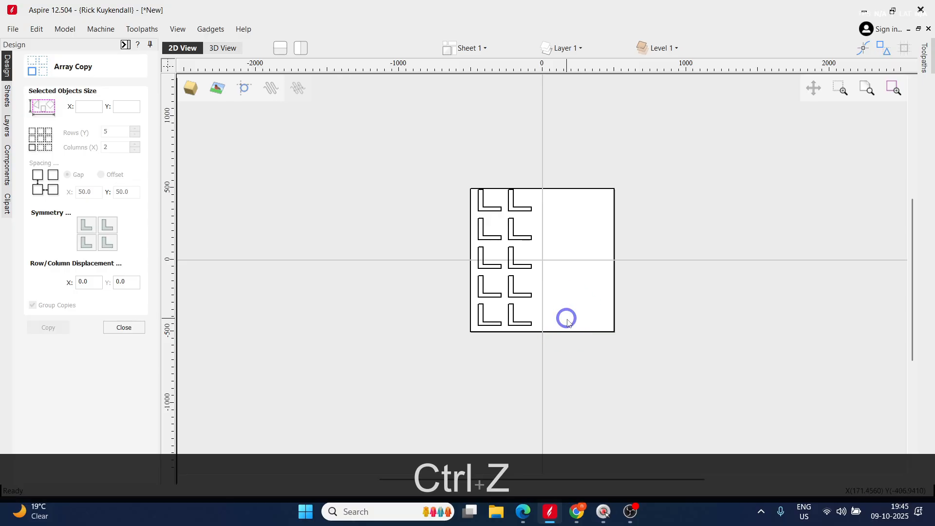
Delete all the L-shapes from the job and close Array Copy.
key("Delete")
left_click_drag(425, 170, 578, 382)
key("Delete")
left_click(128, 326)
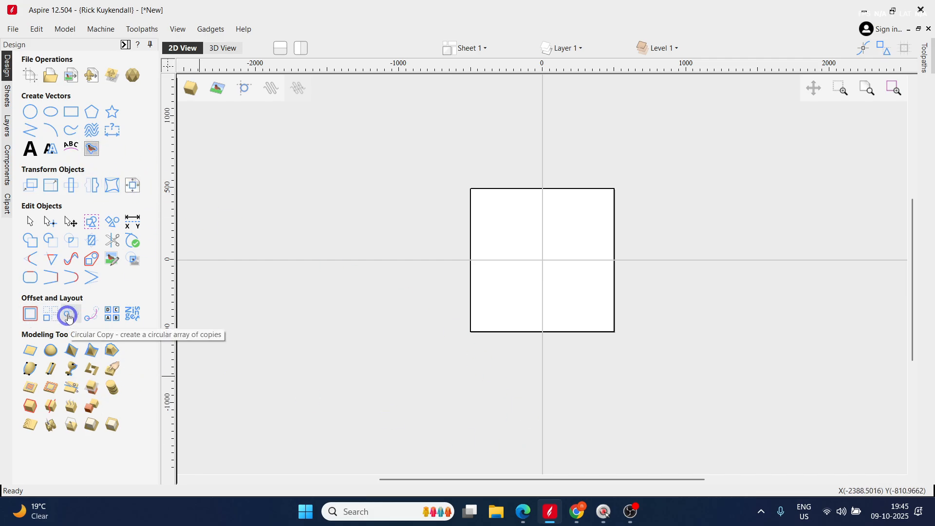
Draw a vertical line about 104 mm long upward from the job origin and exit the polyline tool.
left_click(30, 130)
scroll(535, 253, "up", 2)
scroll(535, 253, "up", 5)
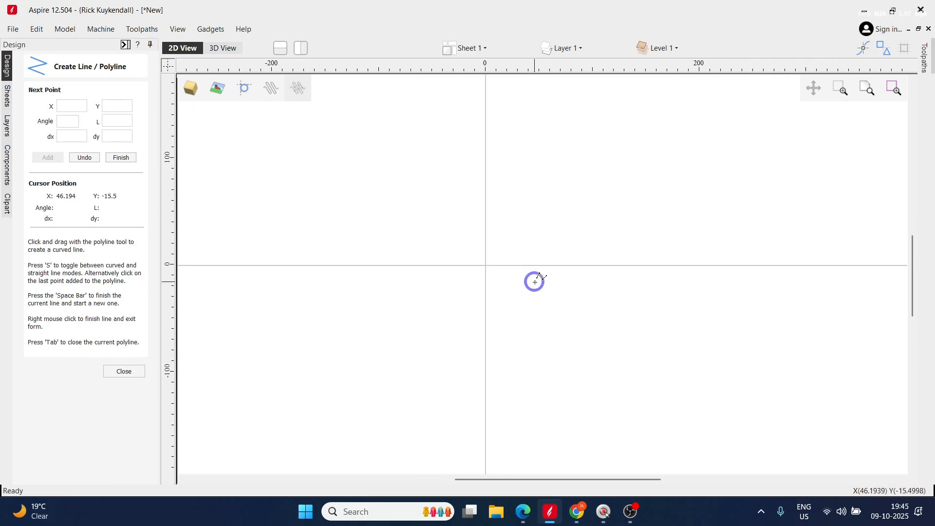
left_click(474, 260)
left_click(475, 122)
key("Escape")
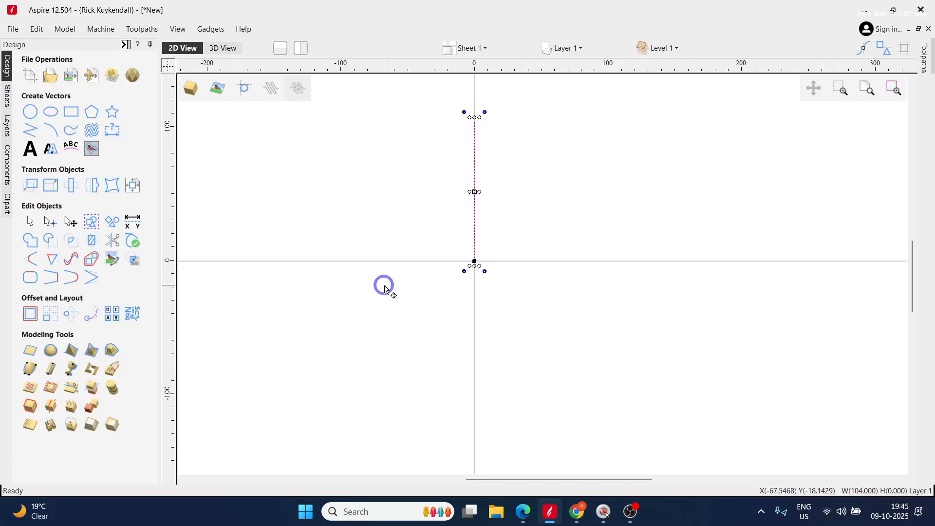
Convert the vertical line to a Bezier curve and bow its lower part leftward into a half-petal about 25 mm wide.
key("n")
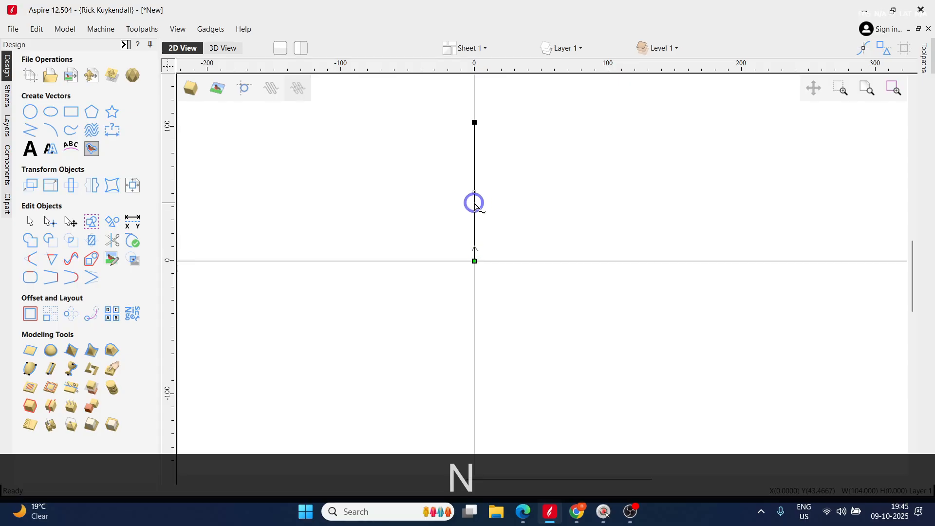
key("b")
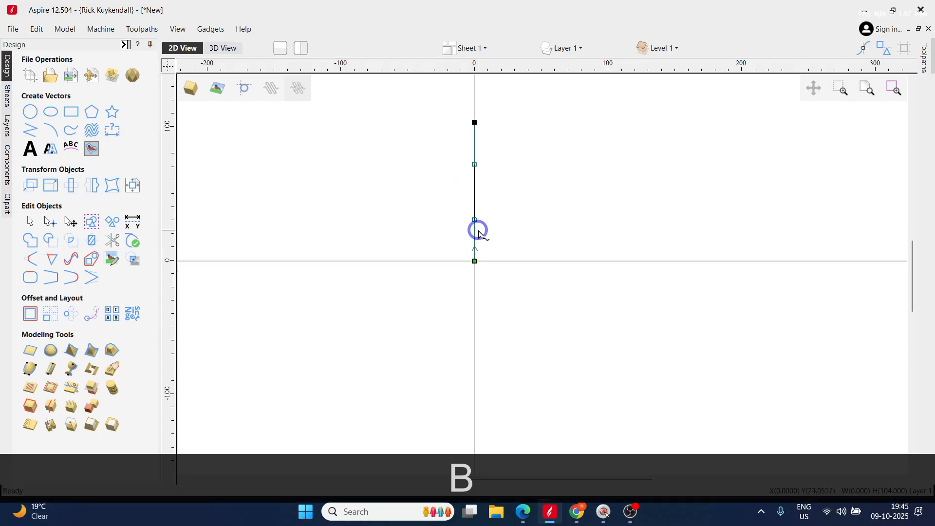
left_click_drag(474, 217, 417, 222)
left_click_drag(473, 183, 474, 184)
key("Escape")
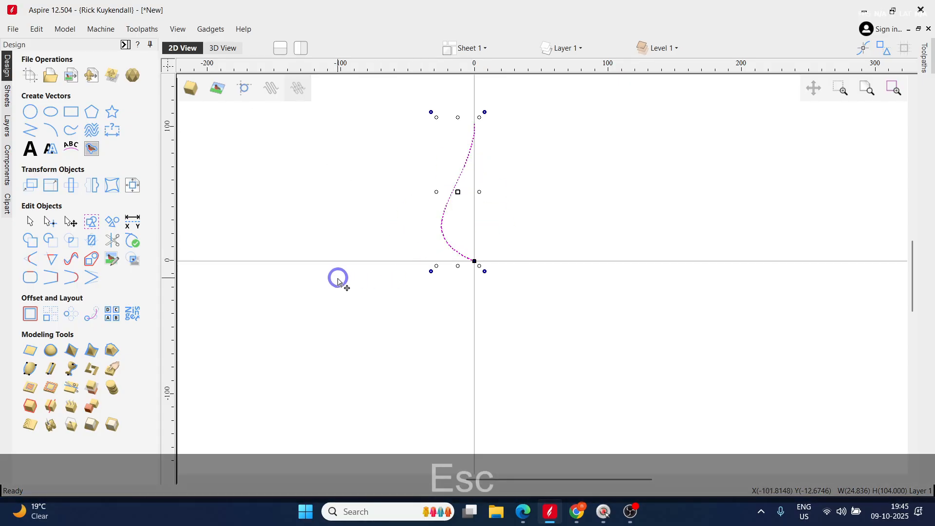
Mirror a copy of the half-petal to its right side and test selecting the two separate halves.
left_click(91, 185)
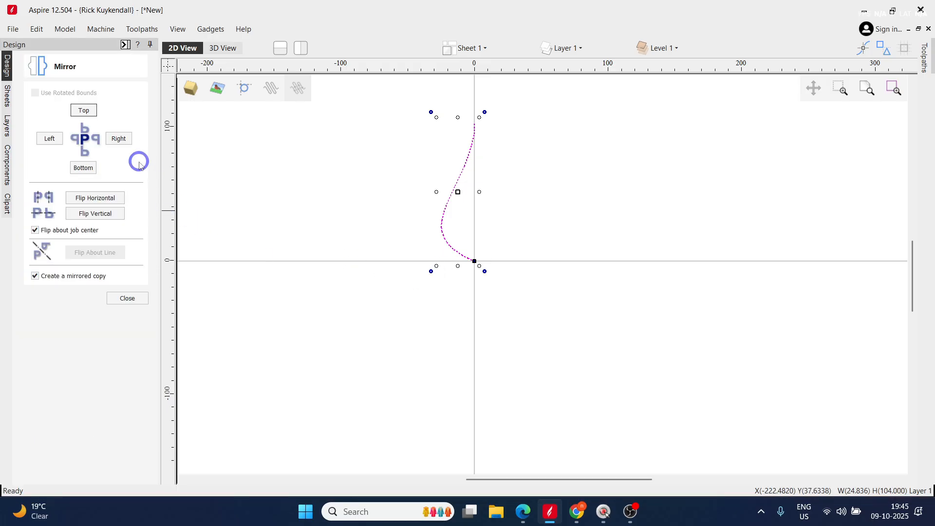
left_click(117, 138)
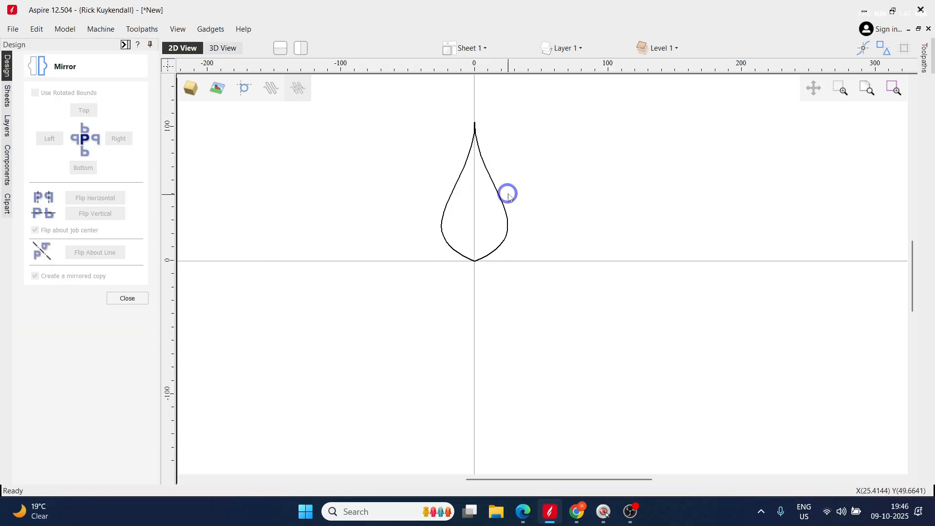
left_click(495, 187)
left_click(442, 235)
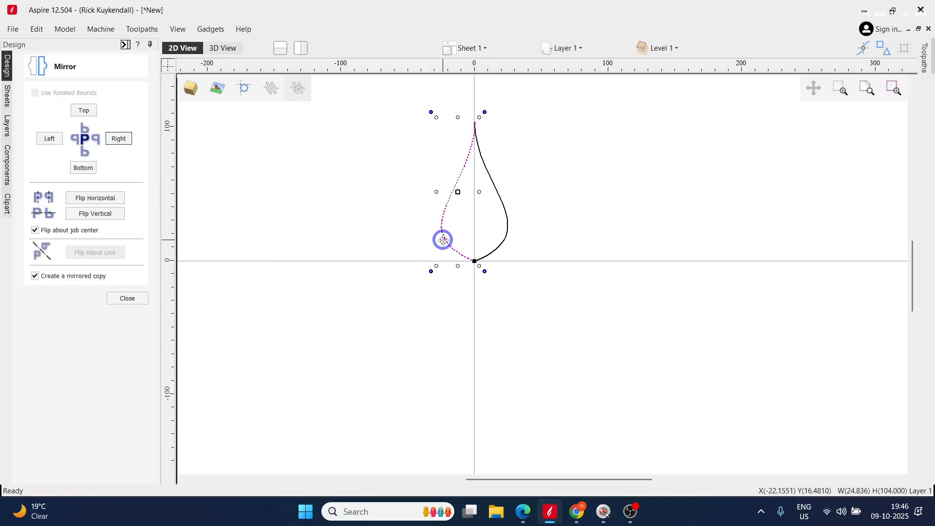
Join both petal halves into one closed vector and select the joined petal.
left_click_drag(388, 88, 589, 326)
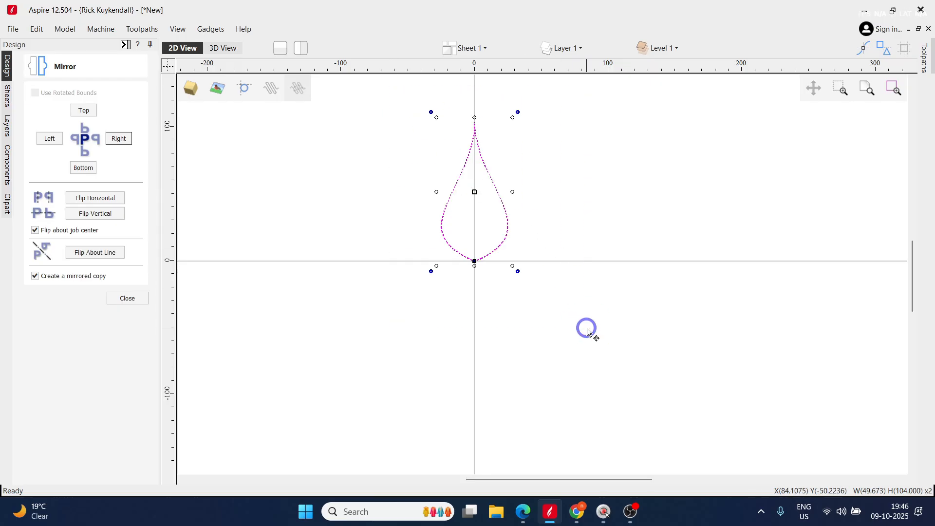
key("j")
key("Escape")
key("j")
left_click(58, 217)
left_click(123, 217)
left_click(430, 340)
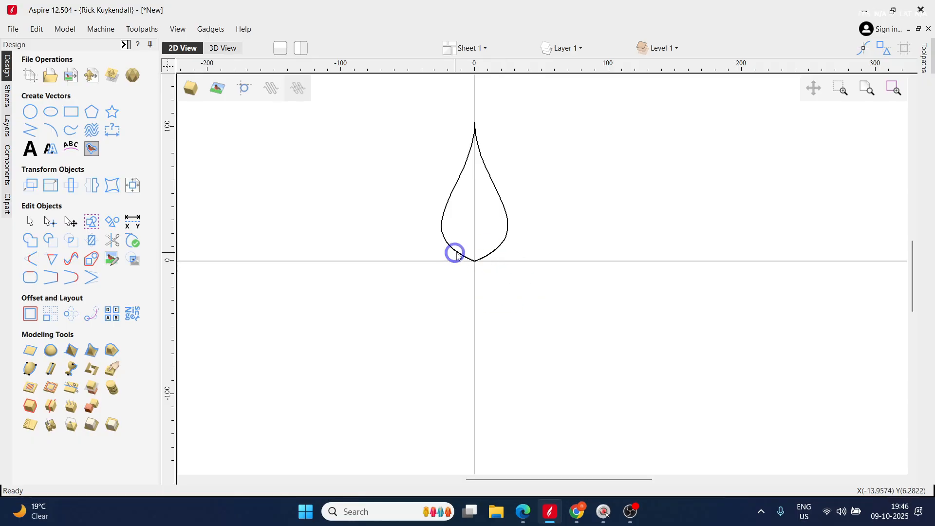
left_click_drag(458, 253, 426, 301)
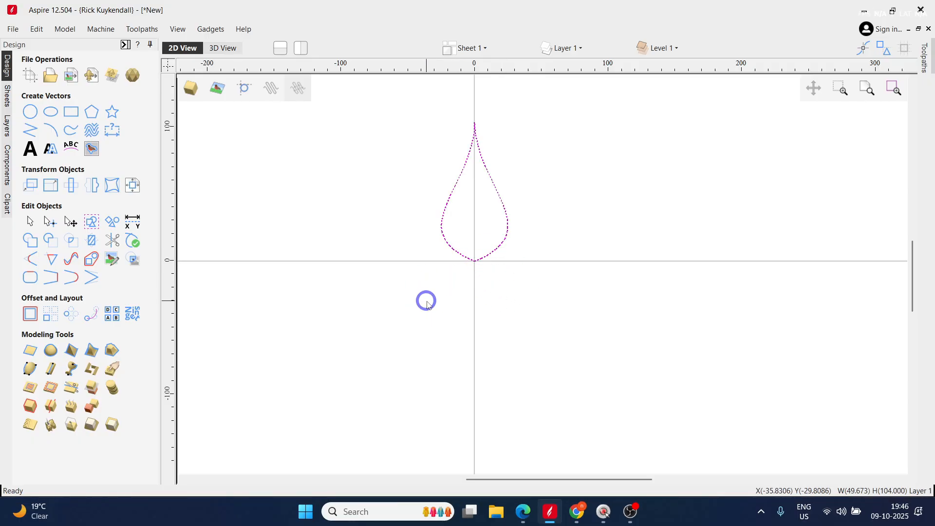
Start a Circular Copy of the petal and set its rotation center to X 0, Y 0 at the petal's base.
left_click(72, 315)
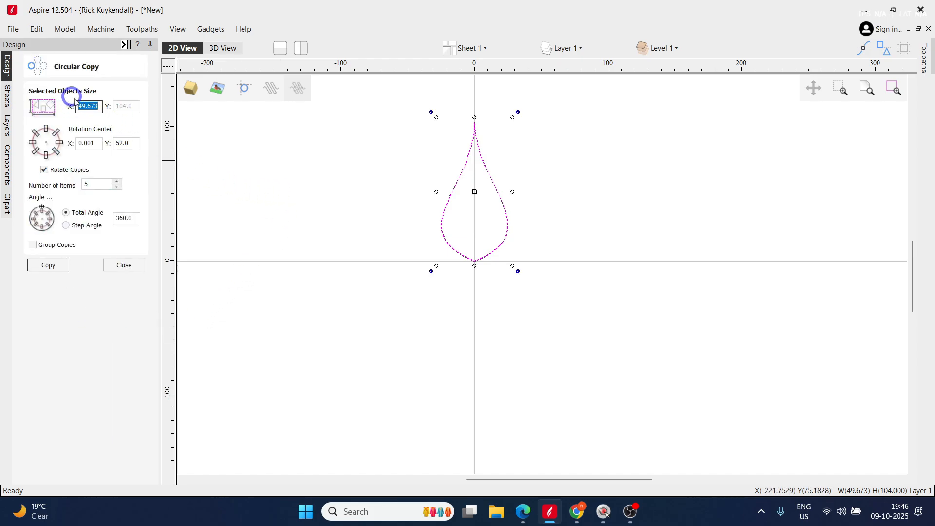
left_click(496, 177)
left_click(492, 177)
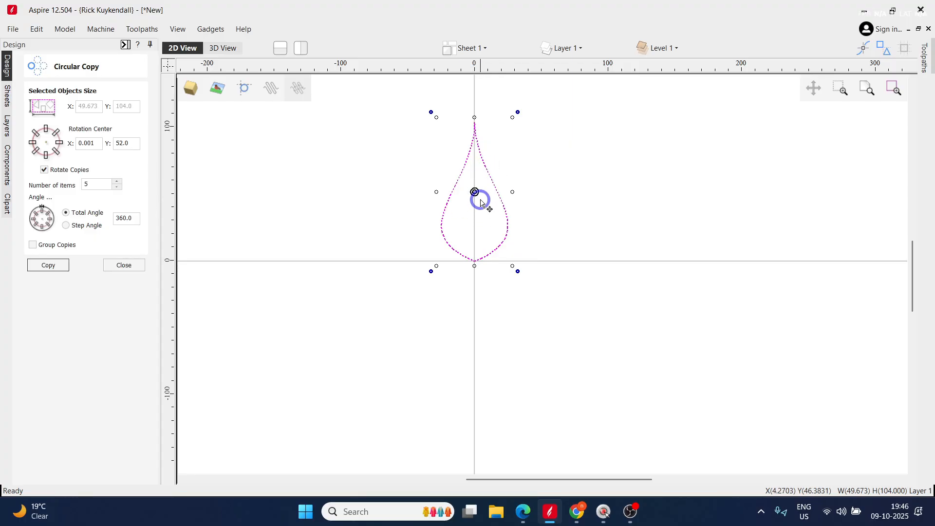
left_click_drag(475, 190, 474, 261)
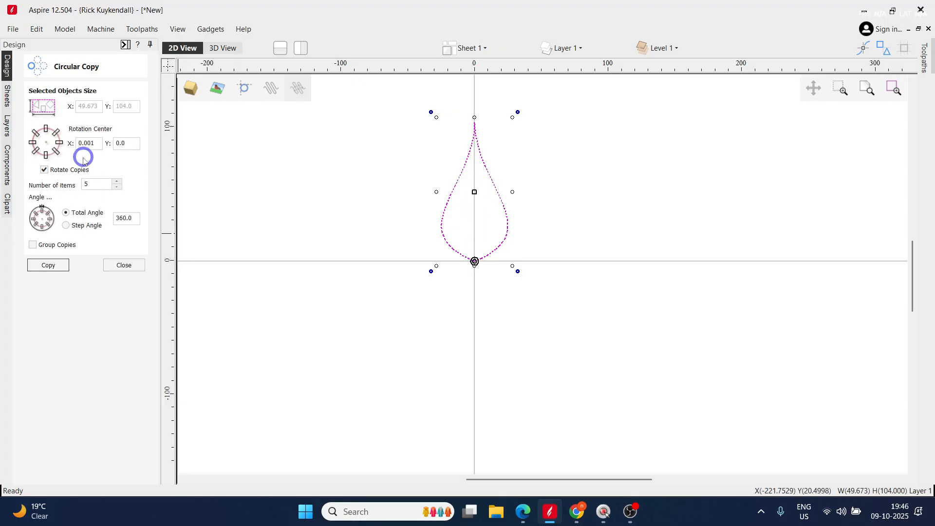
scroll(466, 277, "up", 6)
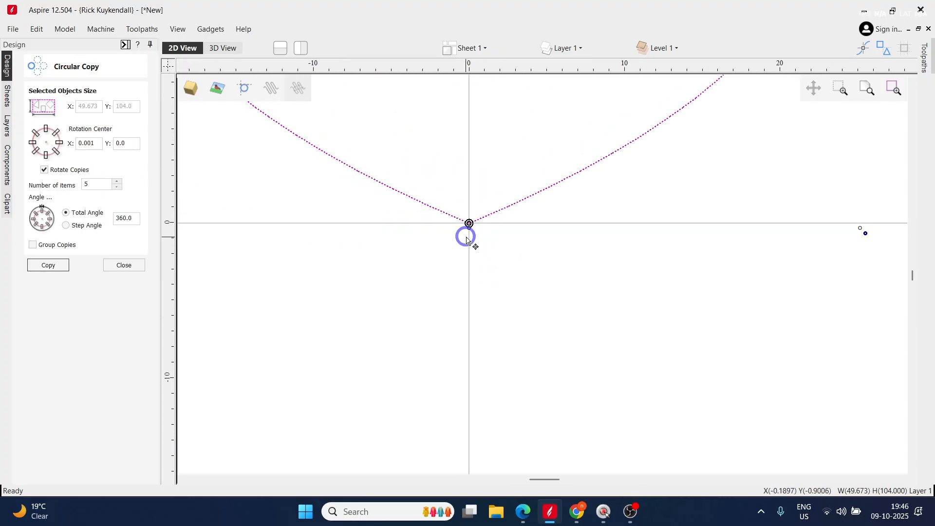
mouse_move(473, 220)
left_mouse_down()
mouse_move(468, 241)
mouse_move(468, 220)
left_mouse_up()
left_click(101, 143)
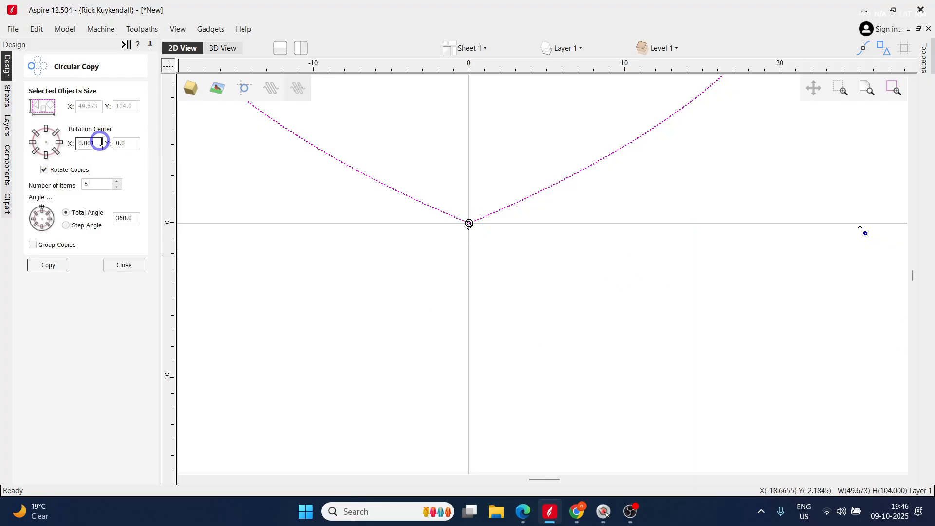
double_click(97, 142)
type("0")
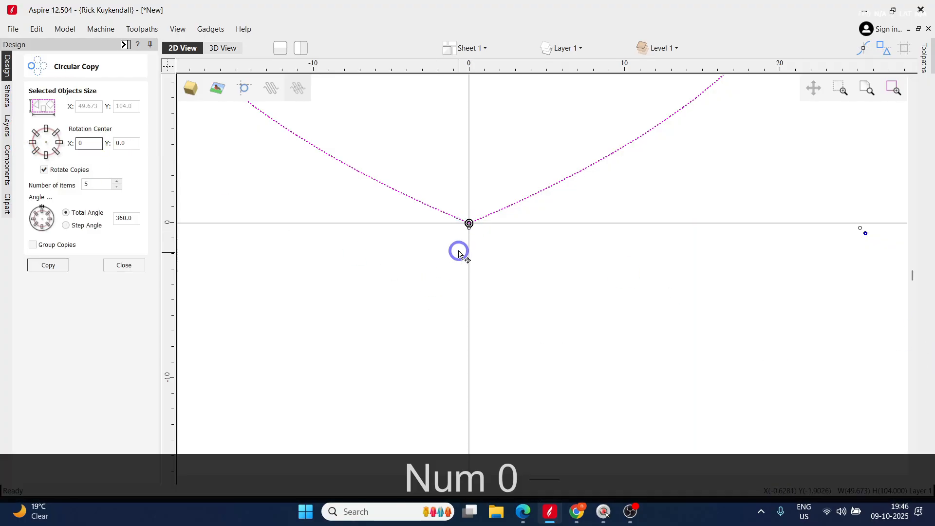
Create a circular array of 8 petals around the origin over 360 degrees, and undo it.
scroll(502, 248, "down", 6)
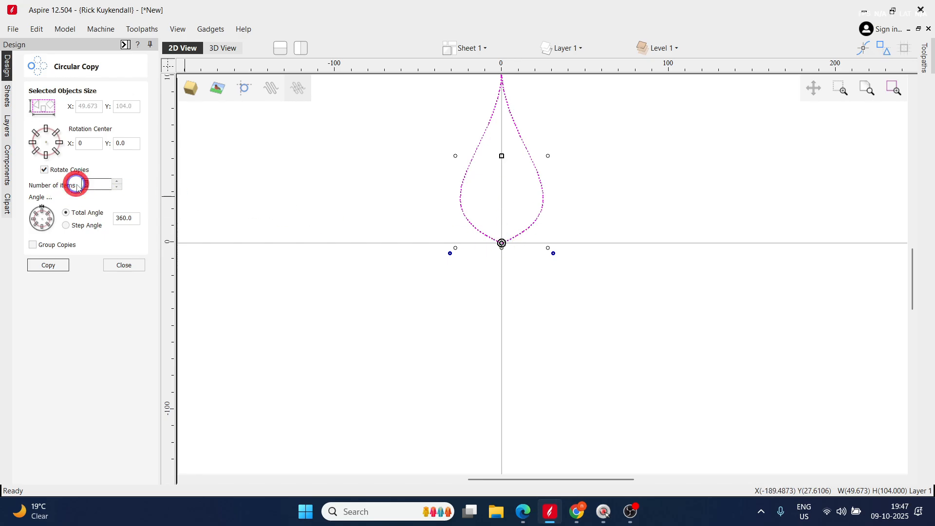
type("8")
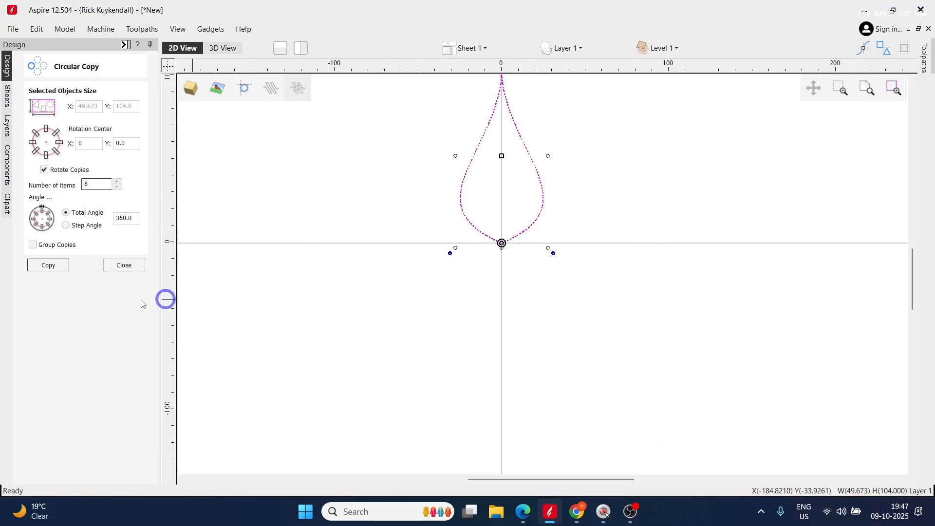
left_click(39, 273)
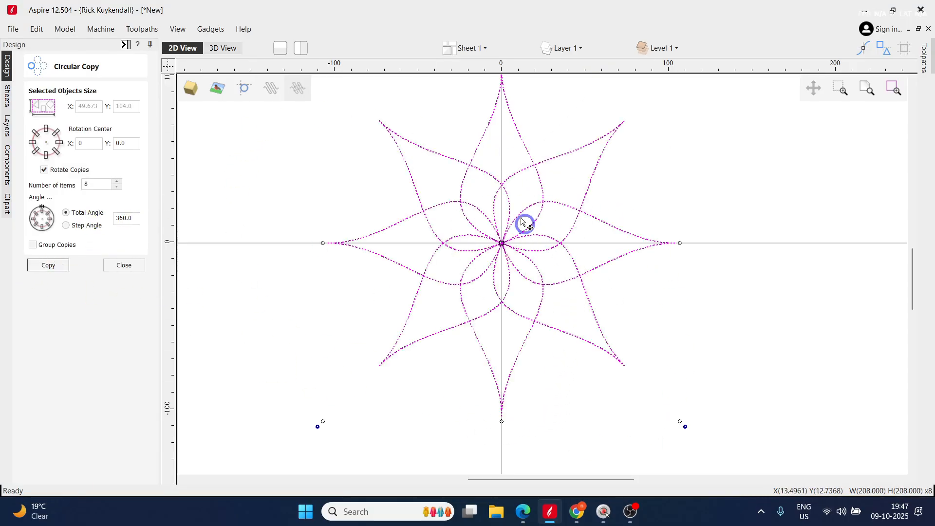
scroll(505, 285, "down", 1)
key("ctrl+z")
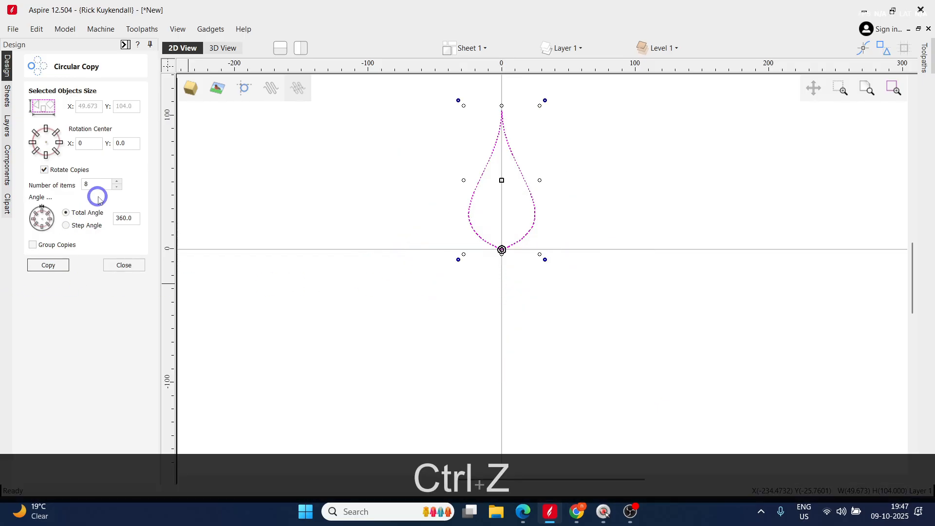
Create a circular array of 6 petals around the origin, and undo it.
left_click(98, 186)
key("BackSpace")
type("6")
left_click(46, 265)
key("ctrl+z")
Create a circular array of 4 petals around the origin, and undo it.
left_click(92, 187)
key("BackSpace")
type("4")
left_click(51, 263)
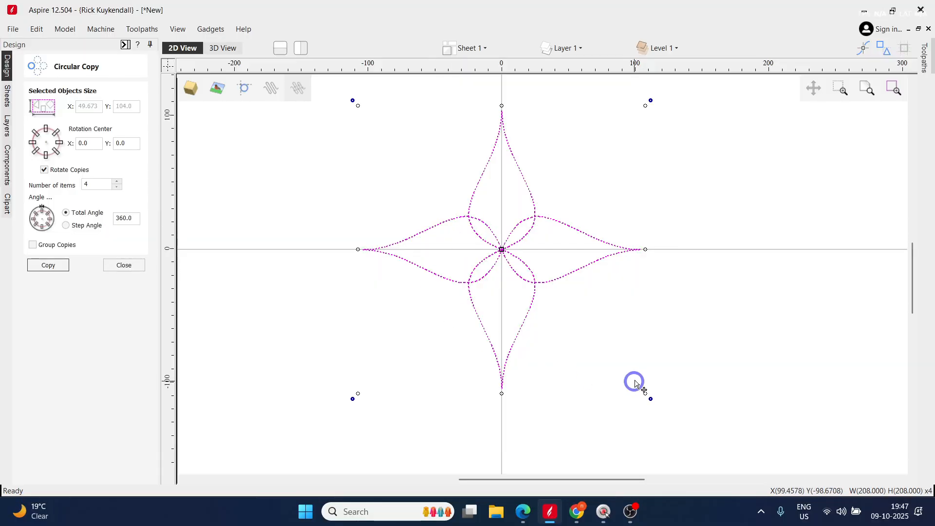
key("ctrl+z")
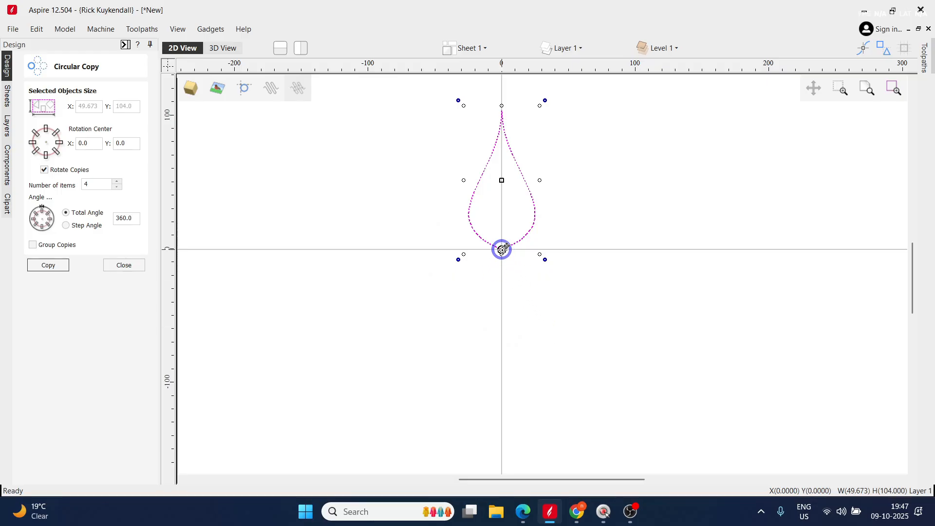
Move the rotation center below the petal to about Y -26, create 4 spaced copies, and undo them.
left_click_drag(503, 249, 501, 269)
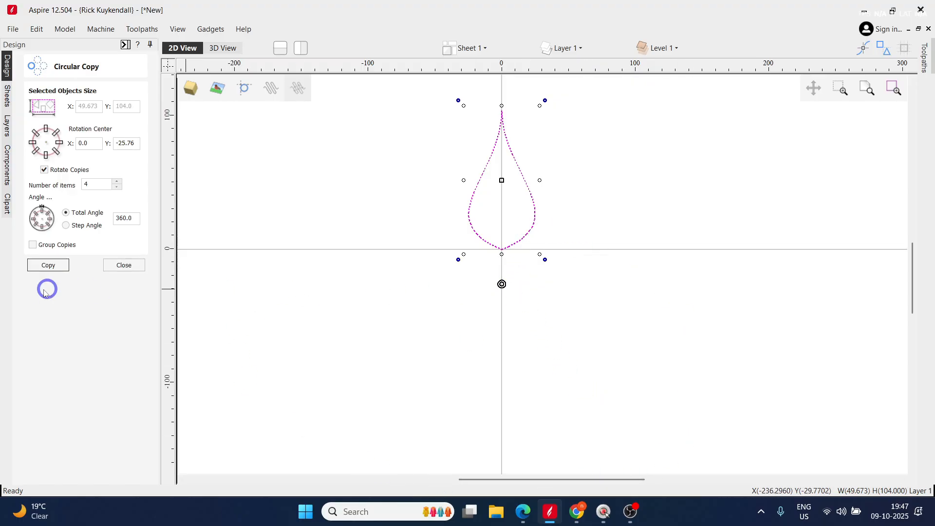
left_click(48, 265)
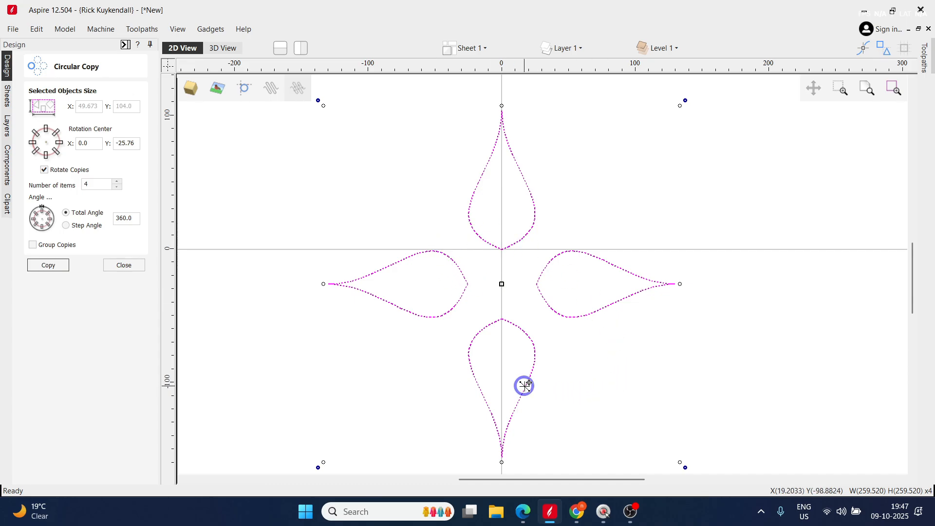
key("ctrl+z")
Create a circular array of 6 petals around the lowered rotation center, and undo it.
left_click(83, 184)
key("BackSpace")
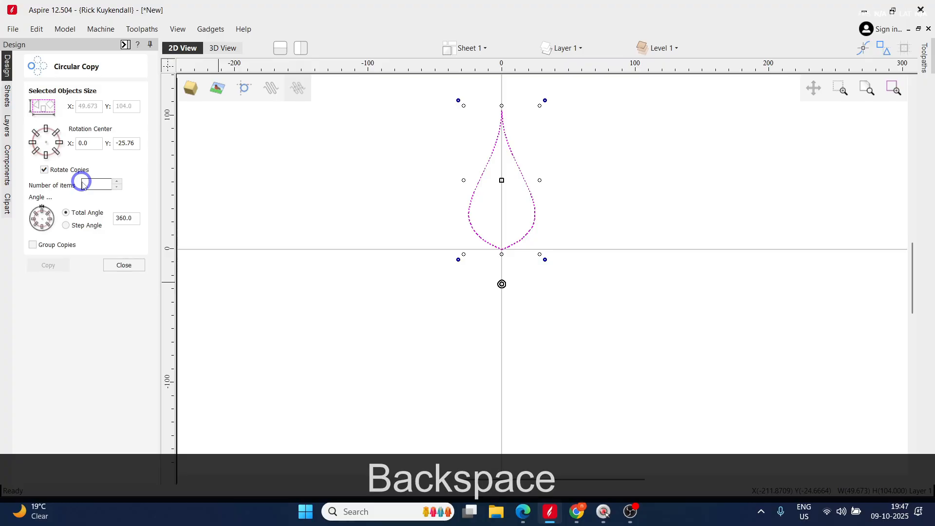
type("5")
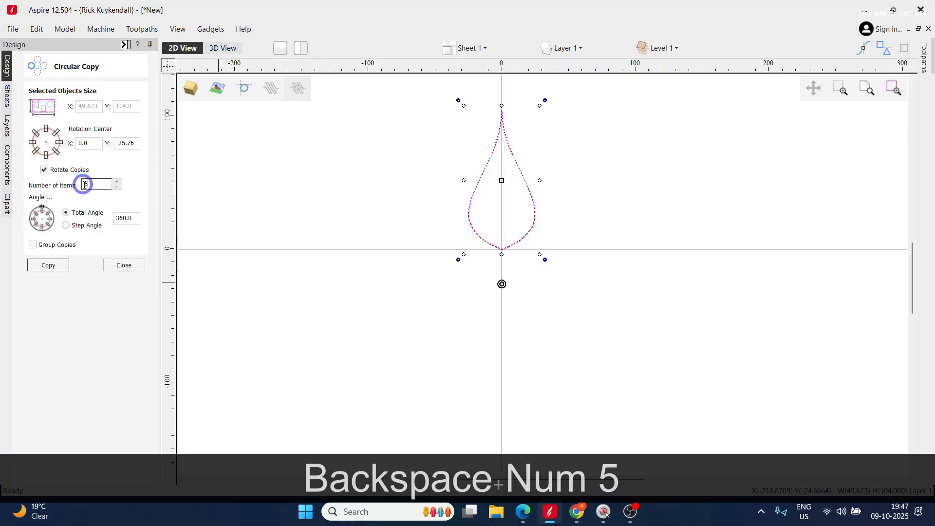
left_click(48, 266)
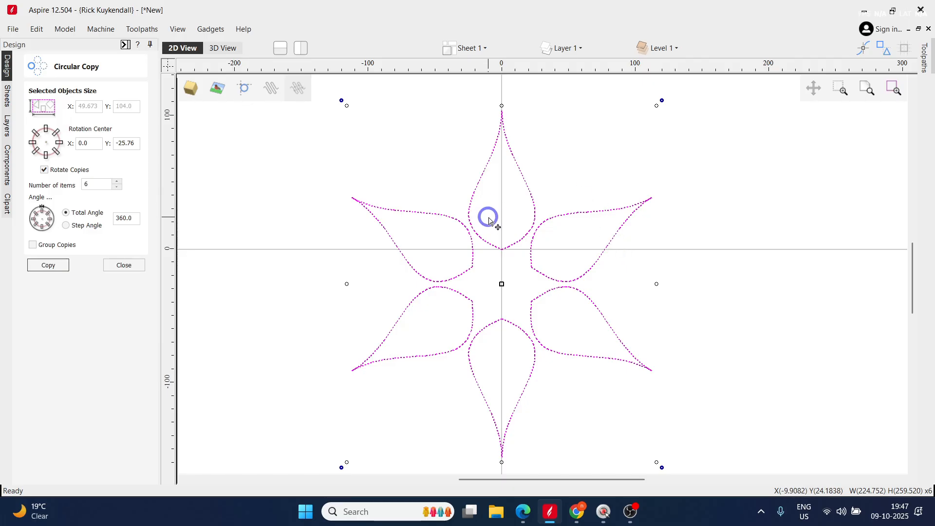
key("ctrl+z")
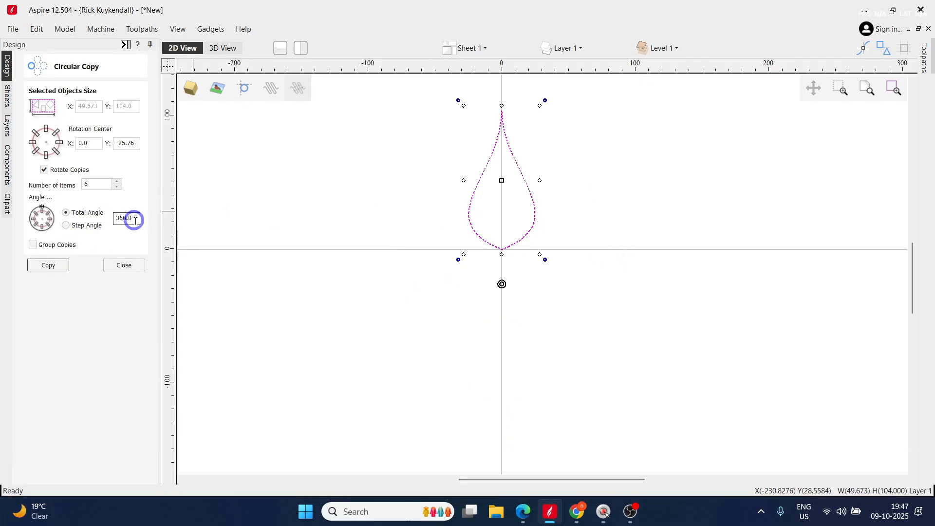
Set the total angle to 180 degrees with 4 items and create the circular copies of the petal.
left_click_drag(136, 221, 101, 216)
type("180")
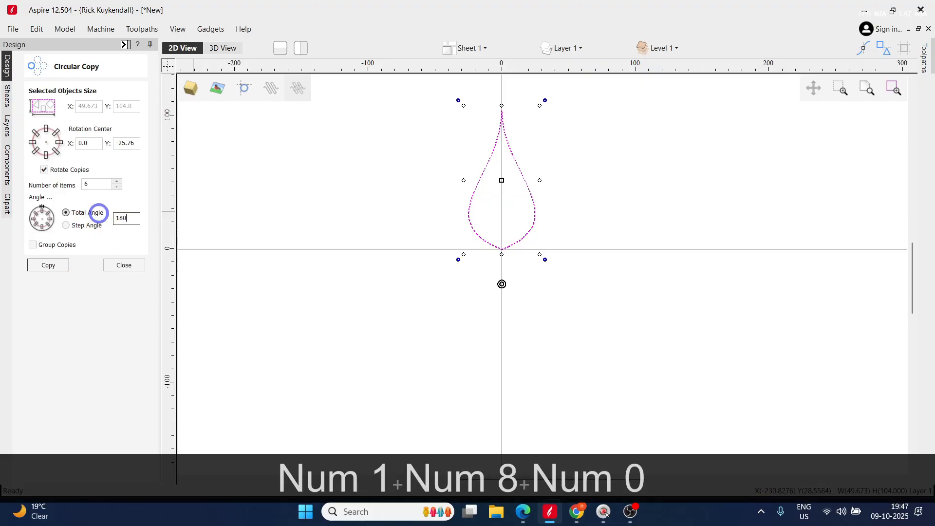
left_click(96, 184)
key("BackSpace")
type("4")
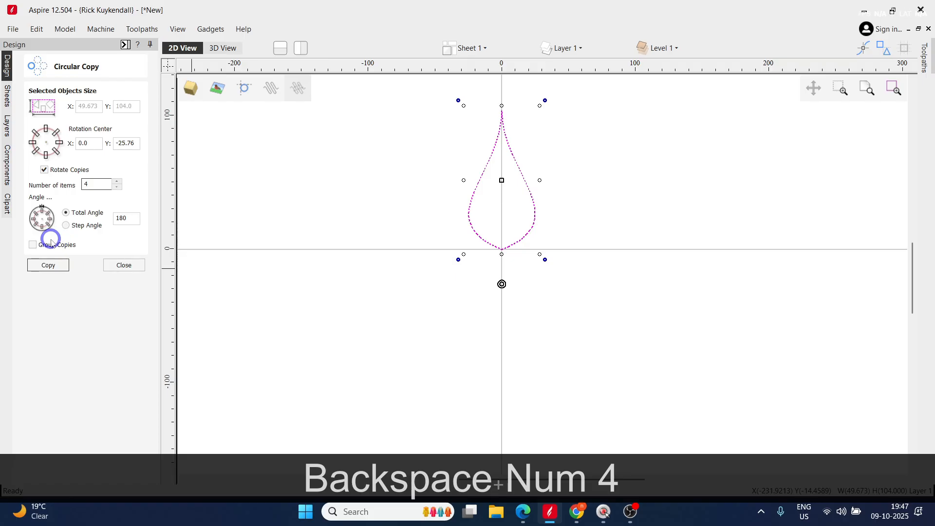
left_click(53, 263)
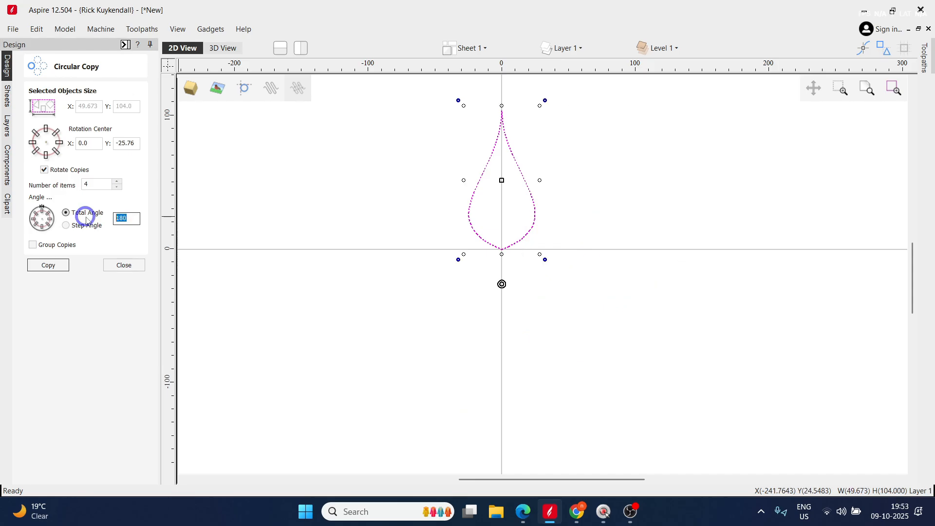
Set the total angle to 90 degrees, create 4 circular copies of the petal, and undo them.
type("90")
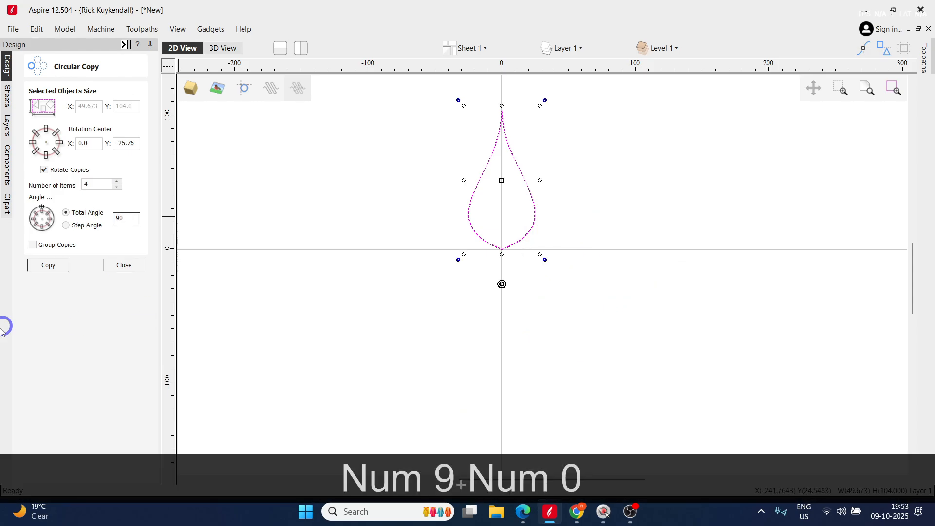
left_click(48, 265)
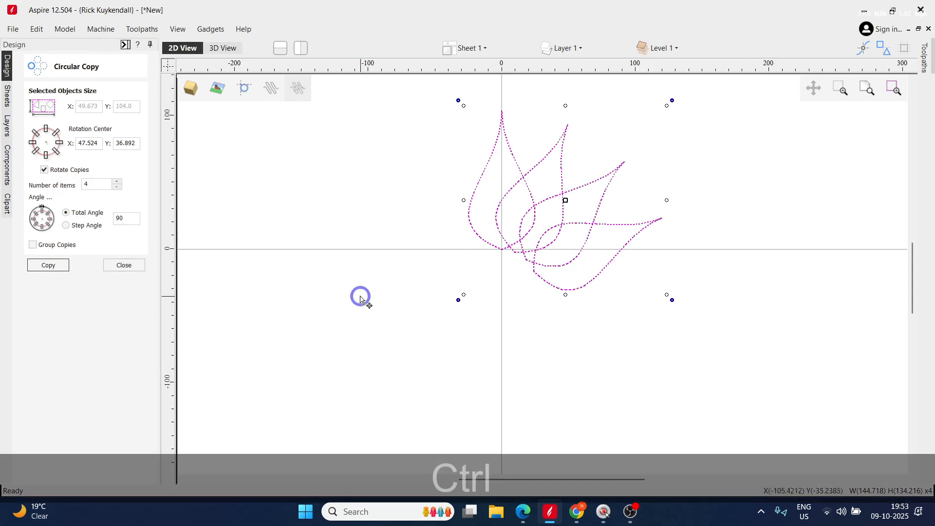
key("ctrl+z")
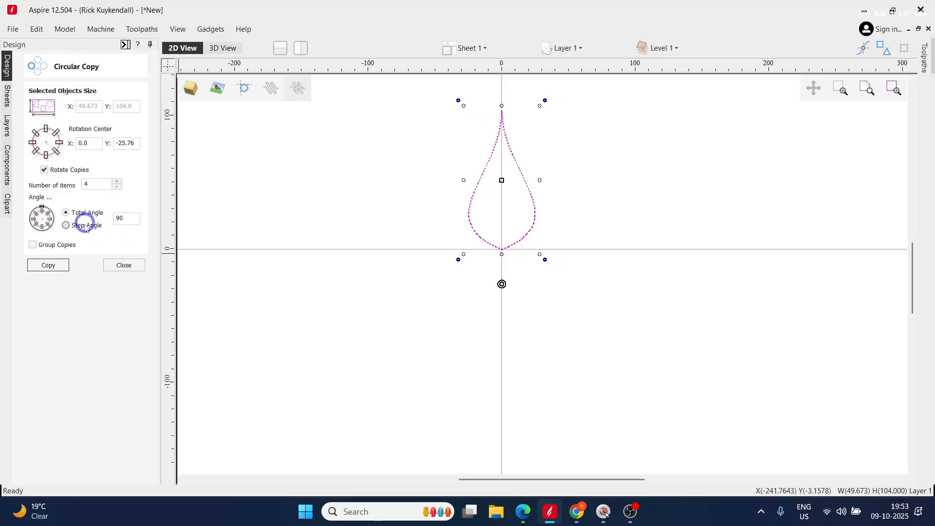
Switch the angle mode to Step Angle at 30 degrees, create 4 circular copies of the petal, and undo them.
left_click(66, 225)
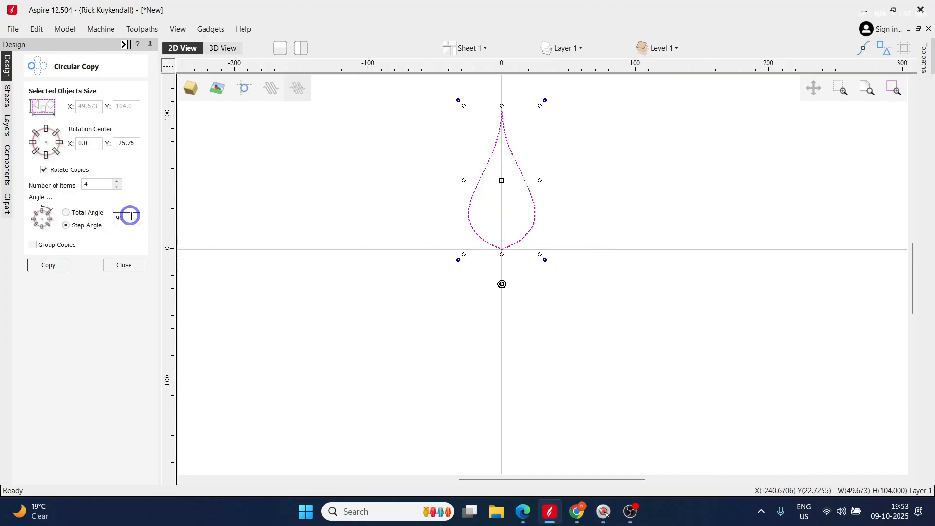
left_click_drag(131, 216, 106, 220)
type("30")
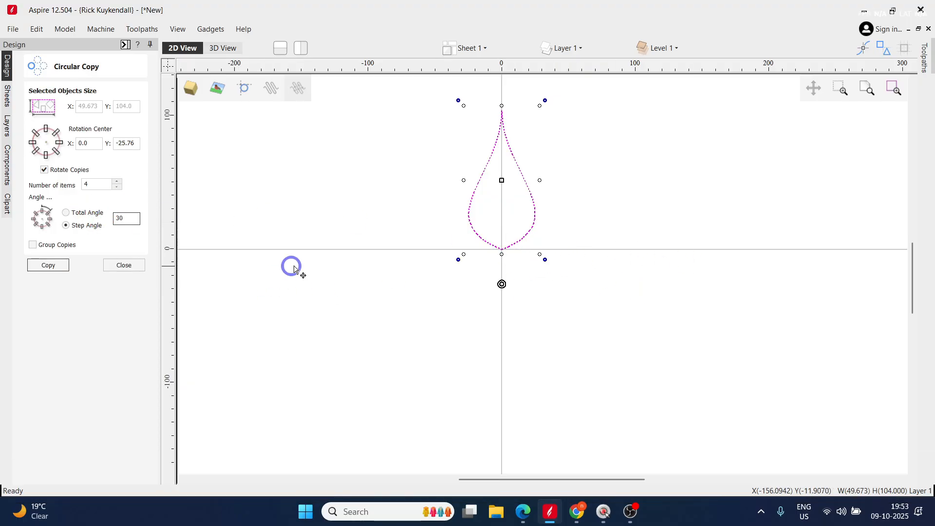
left_click(48, 265)
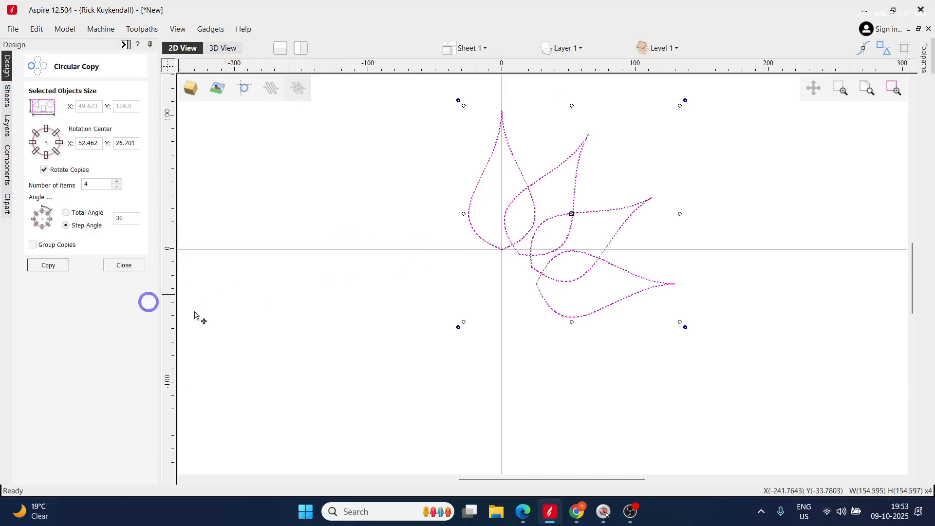
key("ctrl+z")
Reduce the number of items to 3, create the circular copies, and inspect the angular spacing at the petals' bases.
left_click(104, 182)
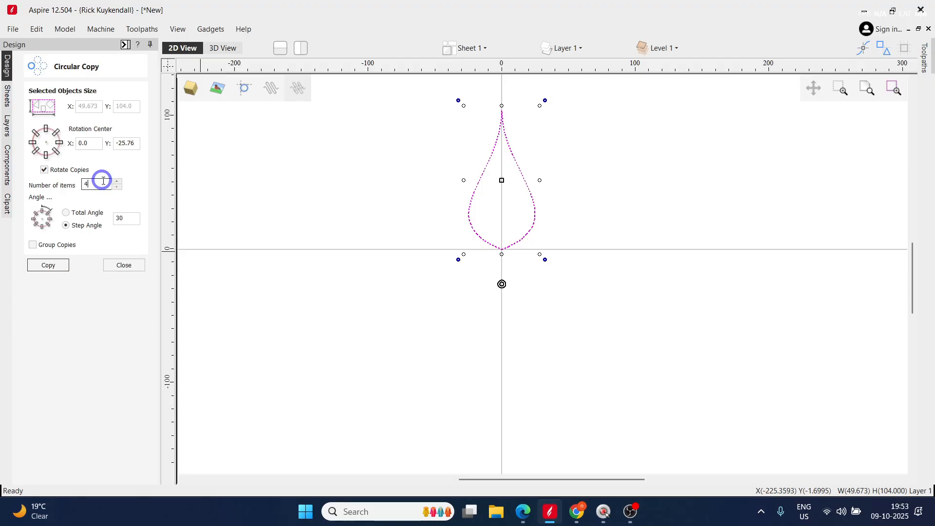
key("BackSpace")
type("3")
left_click(43, 269)
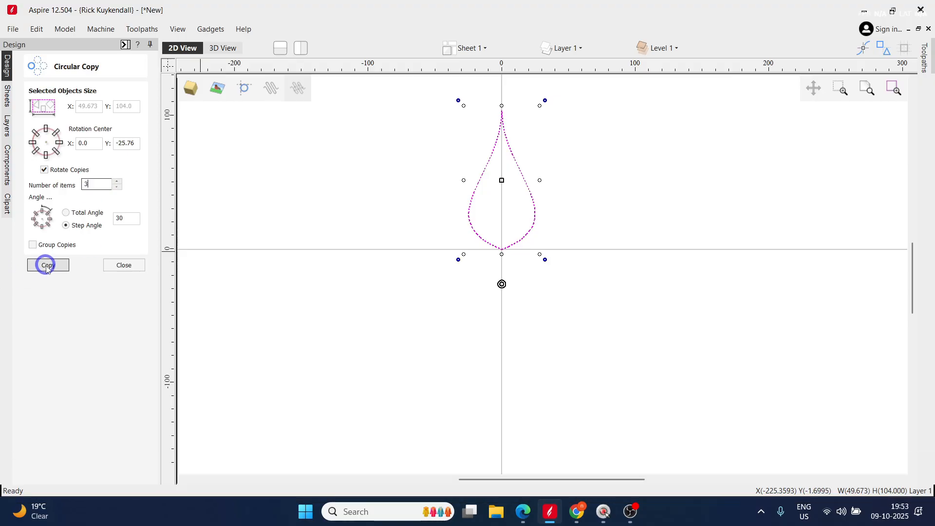
left_click(504, 256)
scroll(517, 253, "up", 5)
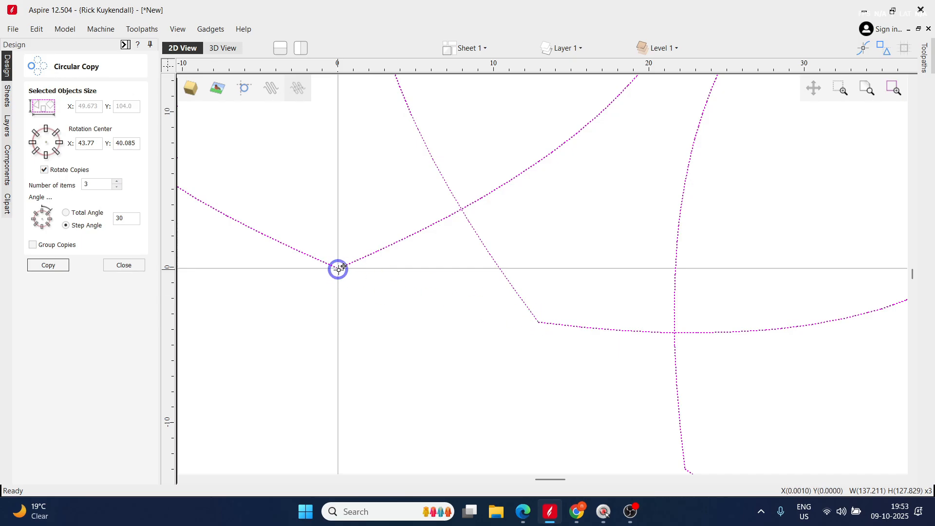
scroll(527, 328, "down", 3)
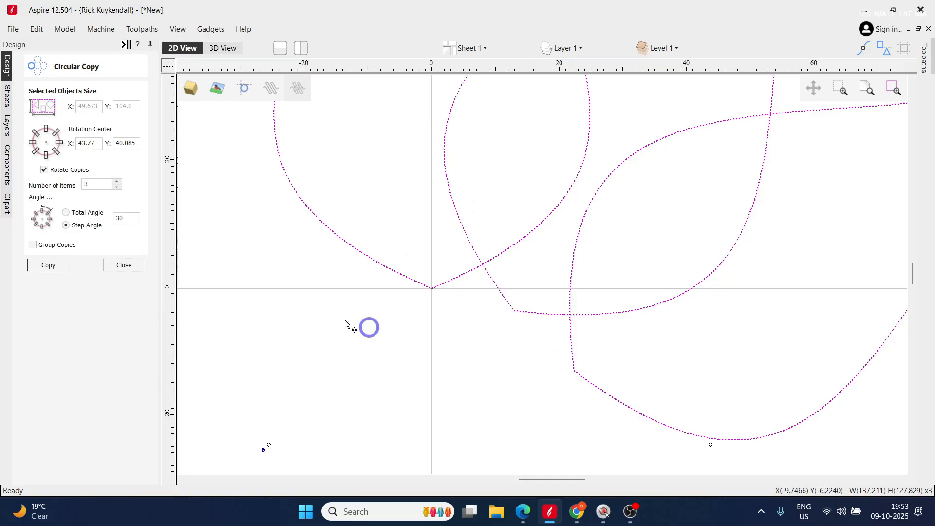
Replace the copies with a circular array of 3 petals at a 45-degree step angle and inspect their spacing.
left_click(130, 219)
key("ctrl+z")
key("BackSpace")
key("BackSpace")
type("45")
scroll(473, 320, "down", 8)
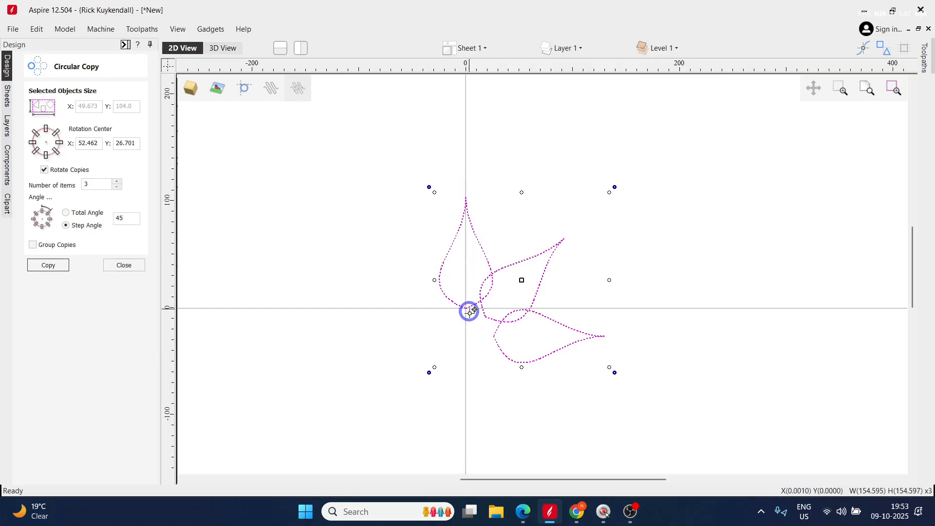
scroll(432, 299, "up", 5)
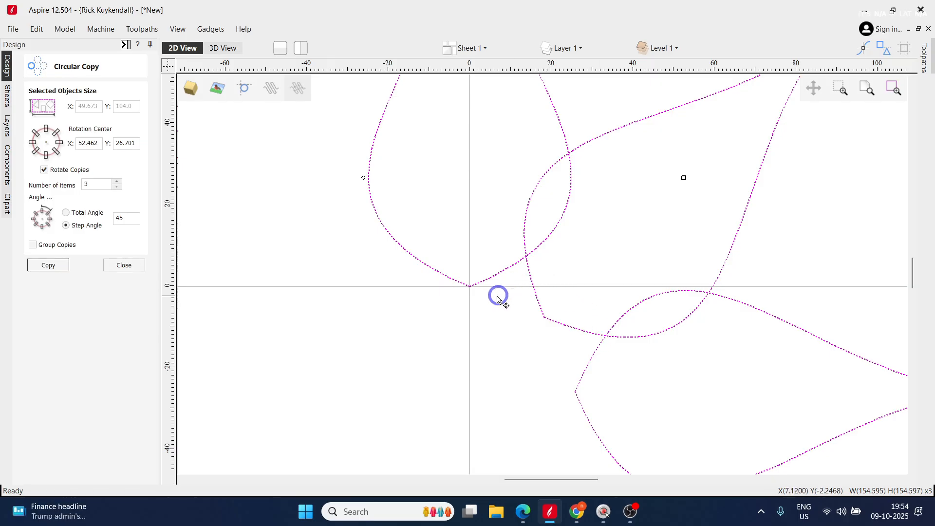
scroll(471, 287, "up", 4)
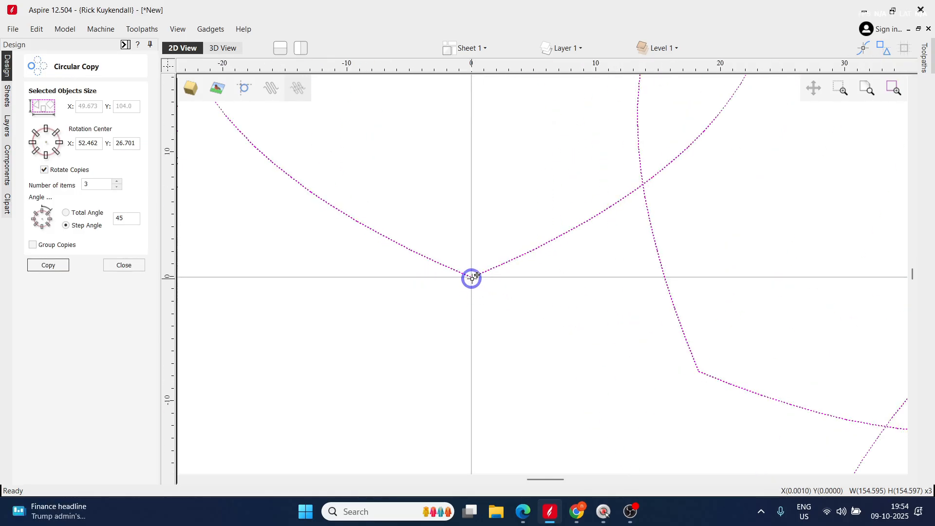
scroll(485, 324, "down", 6)
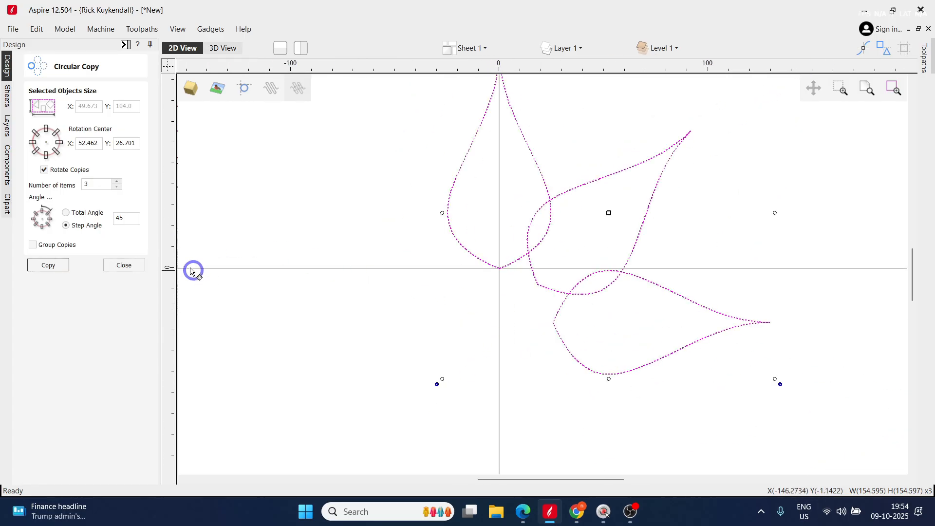
Undo the last copies and create a circular array of 3 petals with a 90-degree step angle.
key("ctrl+z")
key("BackSpace")
key("BackSpace")
key("BackSpace")
type("1")
key("BackSpace")
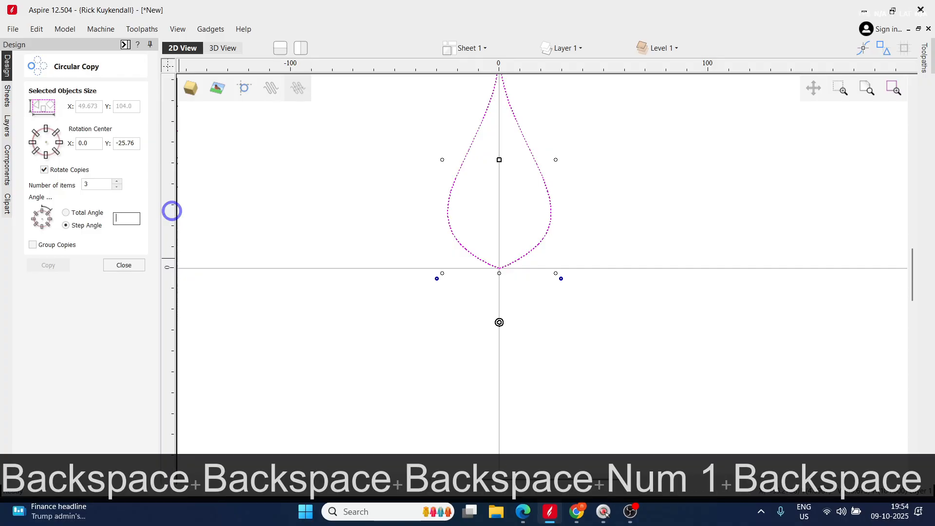
type("90")
left_click(31, 264)
scroll(473, 321, "down", 2)
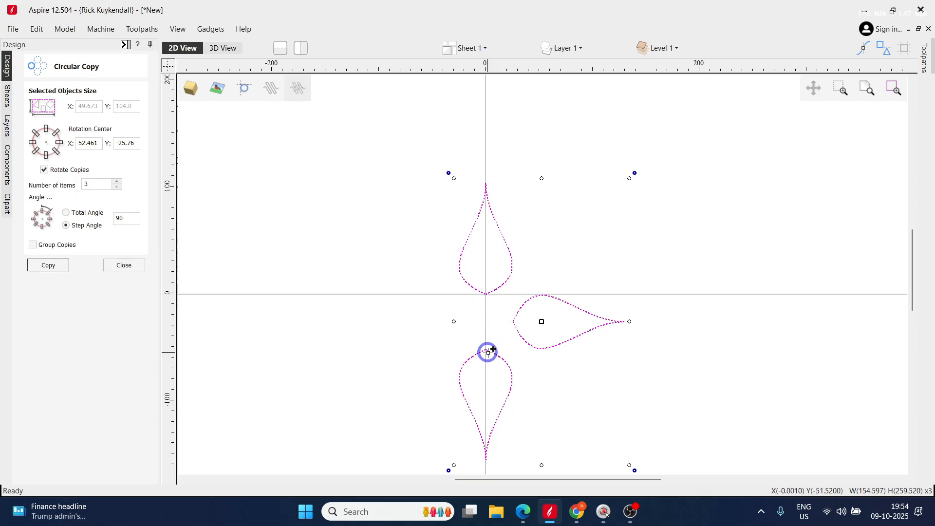
Set the step angle to 100 degrees, create 3 circular copies from the single petal, and undo them.
left_click(132, 220)
key("BackSpace")
key("BackSpace")
key("BackSpace")
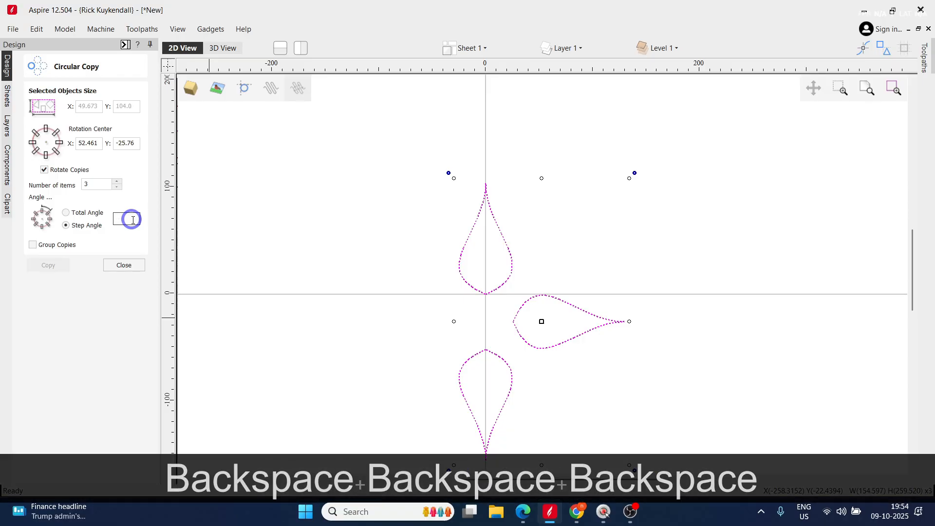
type("100")
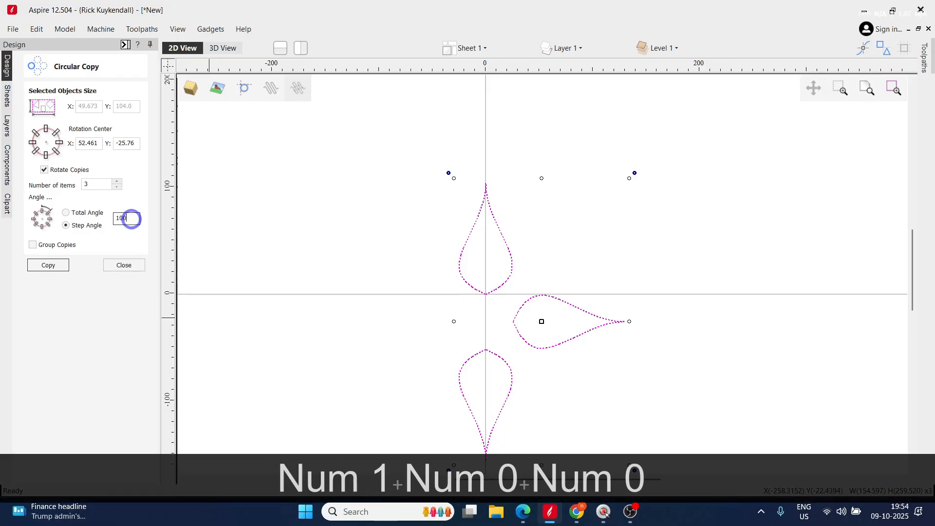
left_click(51, 265)
key("ctrl+z")
key("ctrl+z")
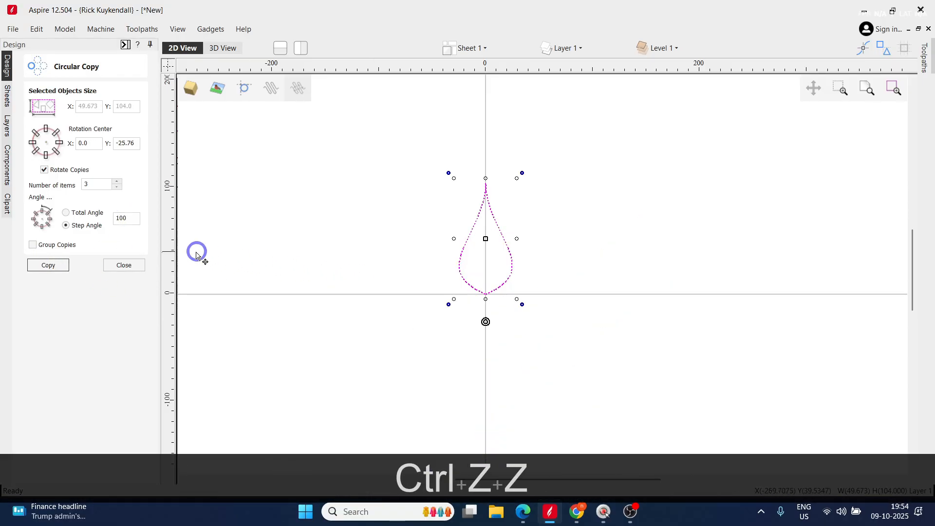
left_click(54, 265)
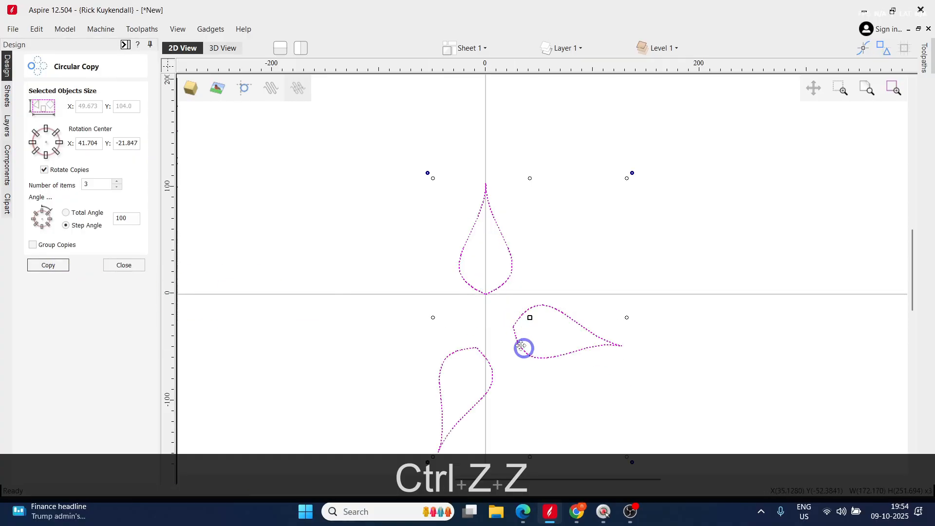
key("ctrl+z")
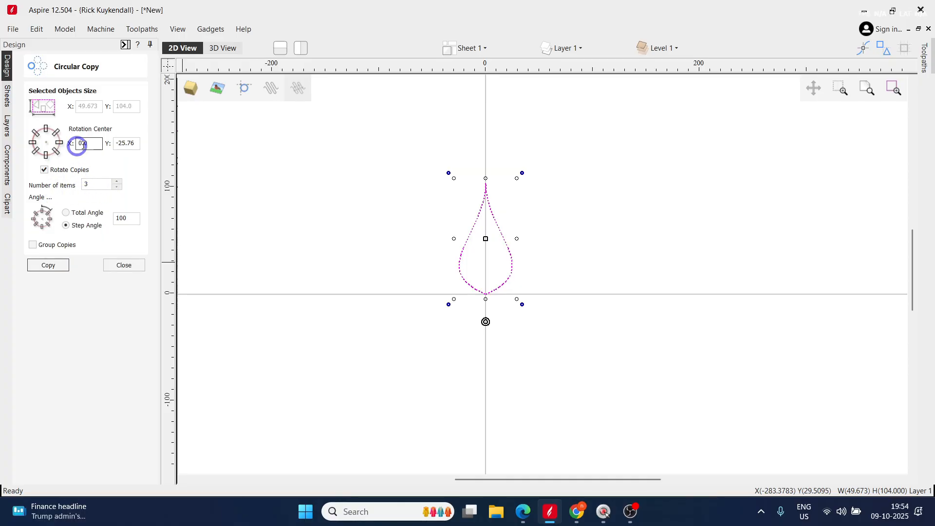
Move the rotation center beside the petal to about X 112.6, Y 6.7, create the copies, undo them and close Circular Copy.
mouse_move(485, 320)
left_mouse_down()
mouse_move(626, 278)
mouse_move(627, 293)
mouse_move(625, 271)
mouse_move(478, 322)
mouse_move(501, 308)
mouse_move(589, 344)
mouse_move(606, 287)
left_mouse_up()
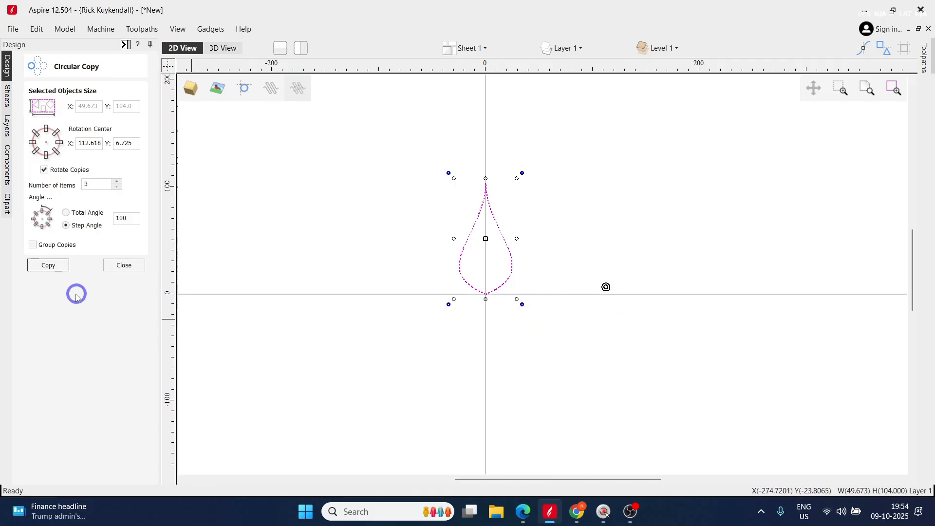
left_click(55, 265)
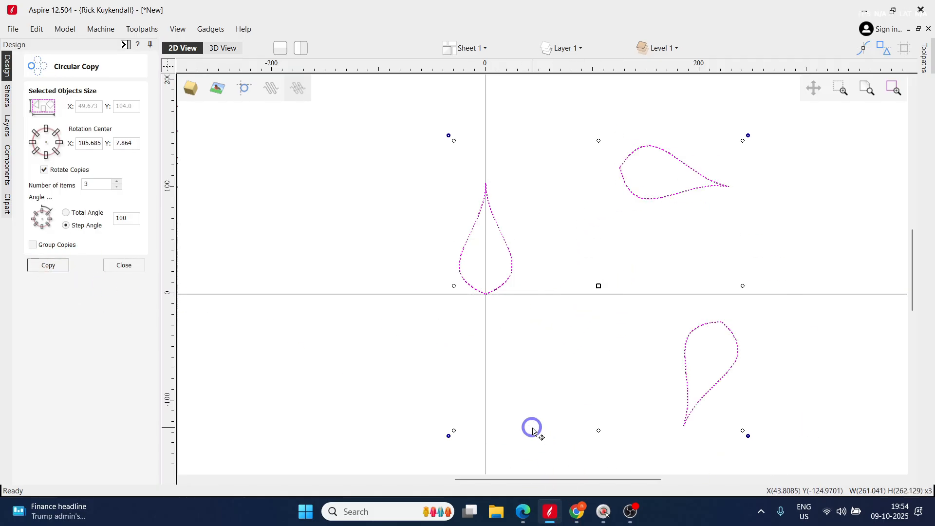
key("ctrl+z")
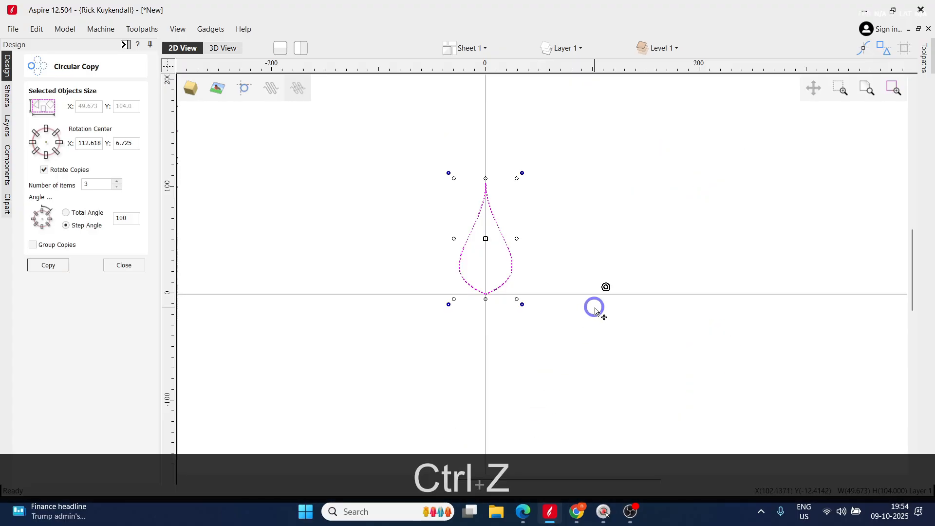
left_click(510, 359)
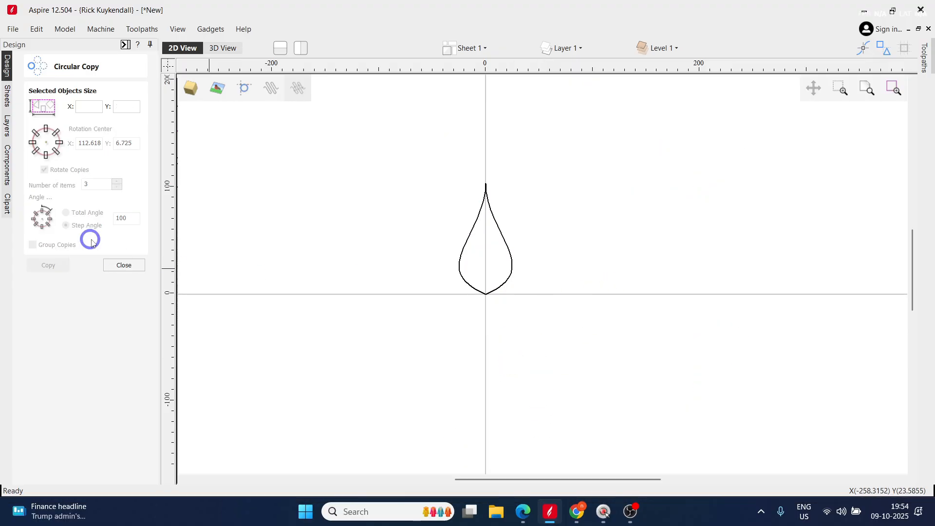
left_click(124, 265)
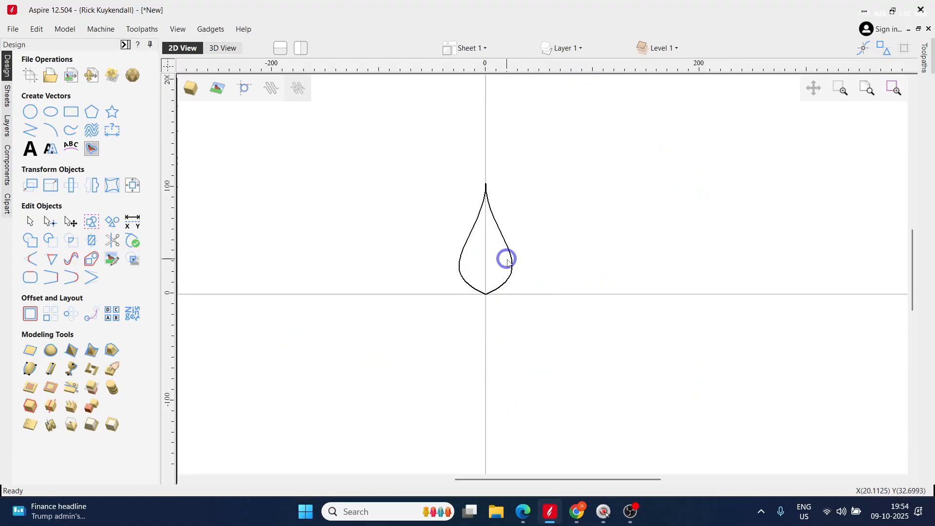
Reopen Circular Copy for the petal and move the rotation center to the petal's middle, at about Y 50.
left_click(512, 256)
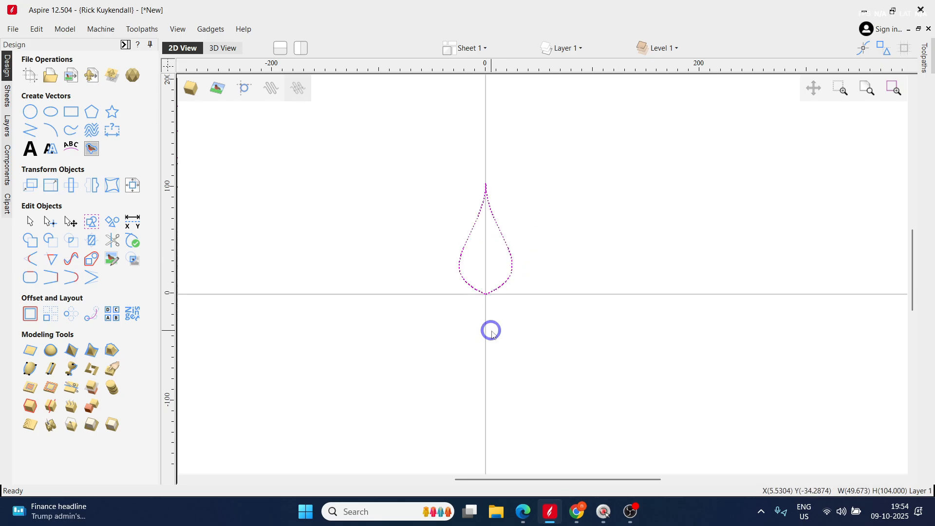
left_click(72, 314)
left_click_drag(607, 287, 486, 239)
left_click(536, 272)
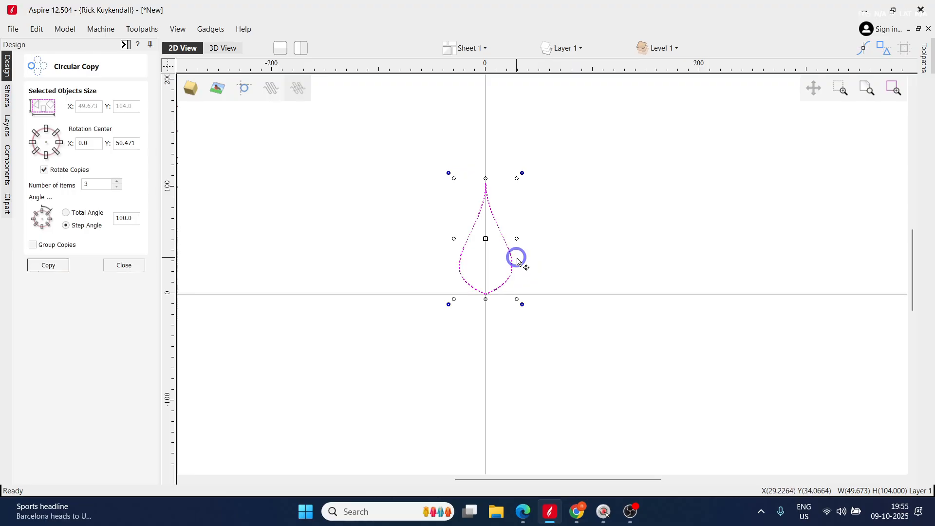
scroll(491, 243, "up", 3)
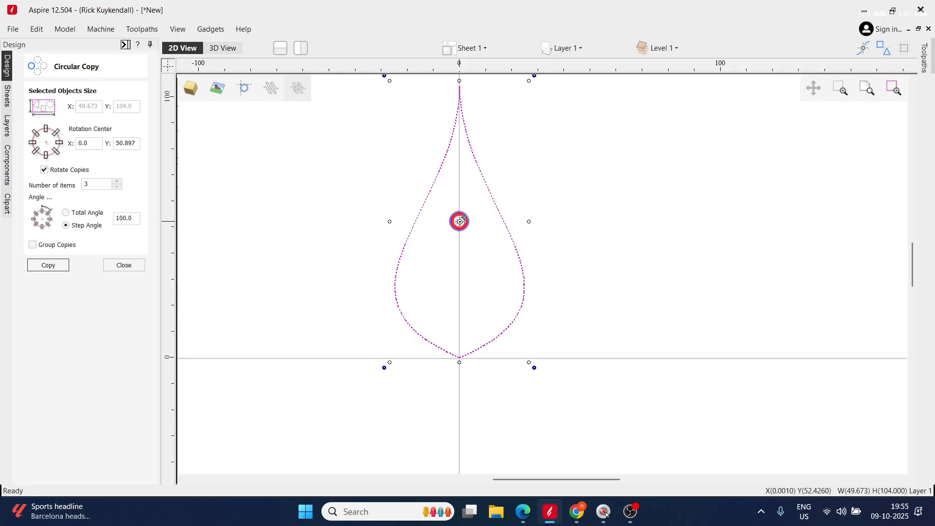
Place the rotation center at X 0, Y 0 at the petal's base and create 3 circular copies.
mouse_move(465, 220)
left_mouse_down()
mouse_move(480, 294)
mouse_move(607, 333)
mouse_move(459, 422)
mouse_move(343, 369)
mouse_move(441, 378)
mouse_move(457, 360)
left_mouse_up()
double_click(134, 145)
type("0")
key("Tab")
type("0")
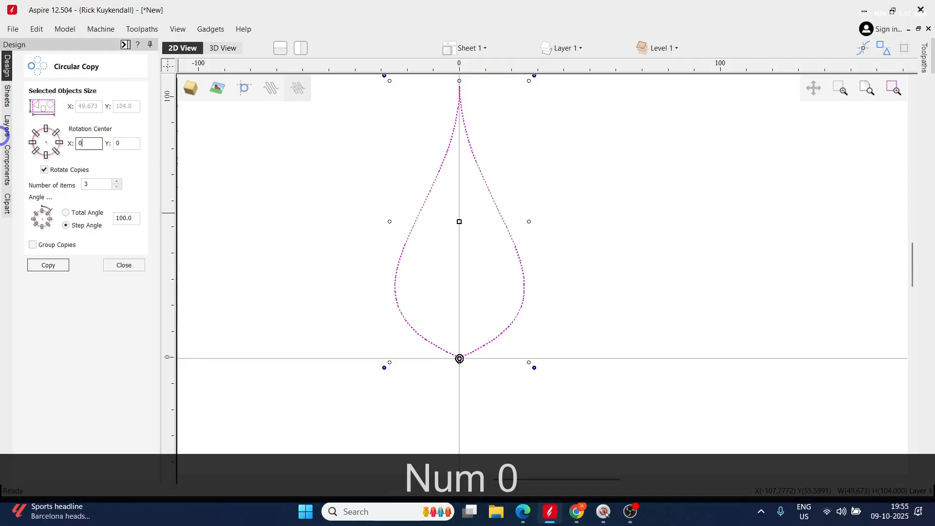
key("Tab")
left_click(48, 265)
scroll(601, 380, "down", 3)
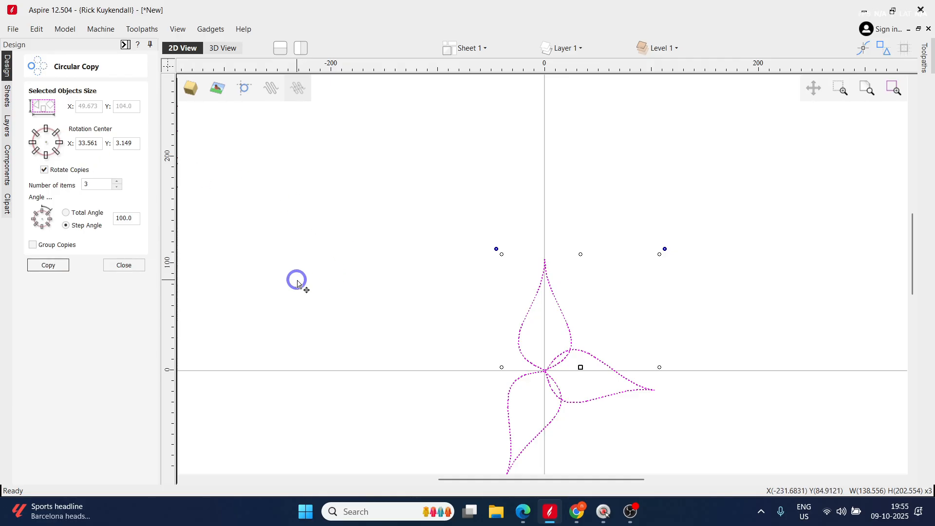
left_click(125, 265)
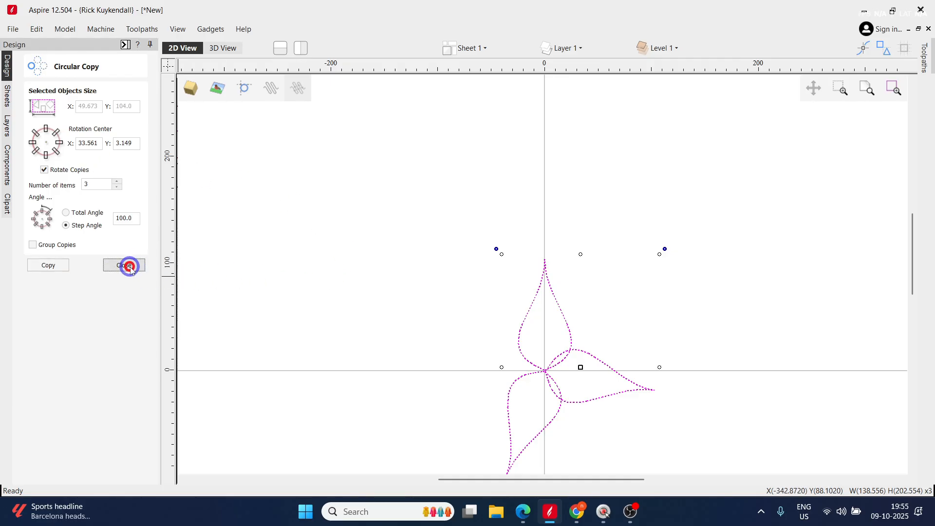
Delete all the petals from the sheet.
left_click(470, 302)
scroll(414, 307, "down", 2)
left_click_drag(428, 261, 525, 413)
key("Delete")
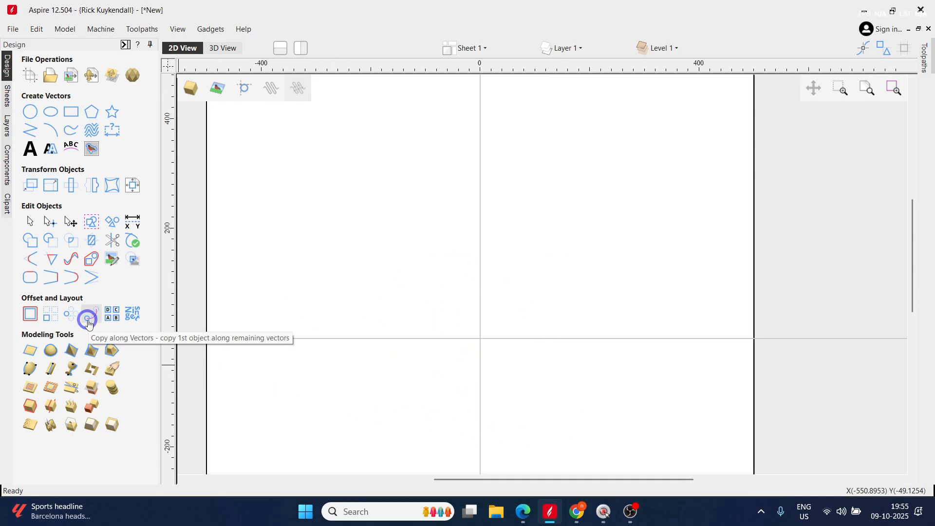
Draw an open three-segment polyline rising across the sheet, about 671 wide and 402 high.
left_click(33, 137)
left_click(295, 387)
left_click(366, 280)
left_click(556, 240)
left_click(663, 167)
key("Escape")
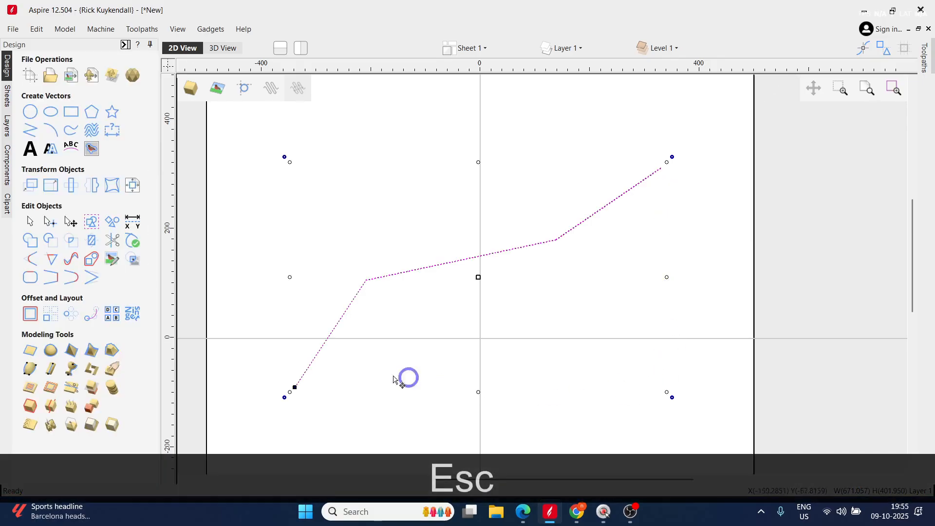
Smooth all nodes of the polyline in node editing to turn it into a flowing curve.
key("n")
left_click_drag(280, 206, 694, 371)
key("s")
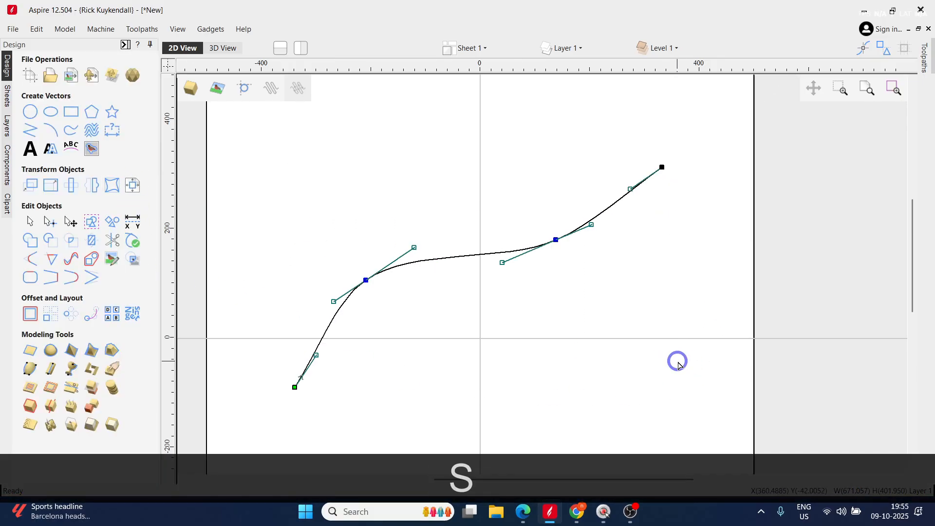
Draw an upright ellipse about 40 mm wide and 140 mm high above the curve.
key("Escape")
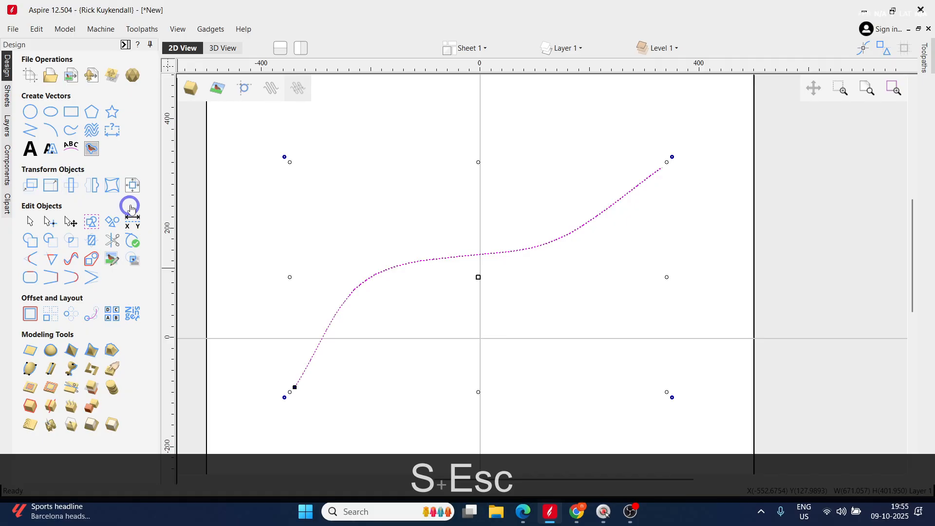
left_click(51, 112)
left_click_drag(447, 111, 458, 152)
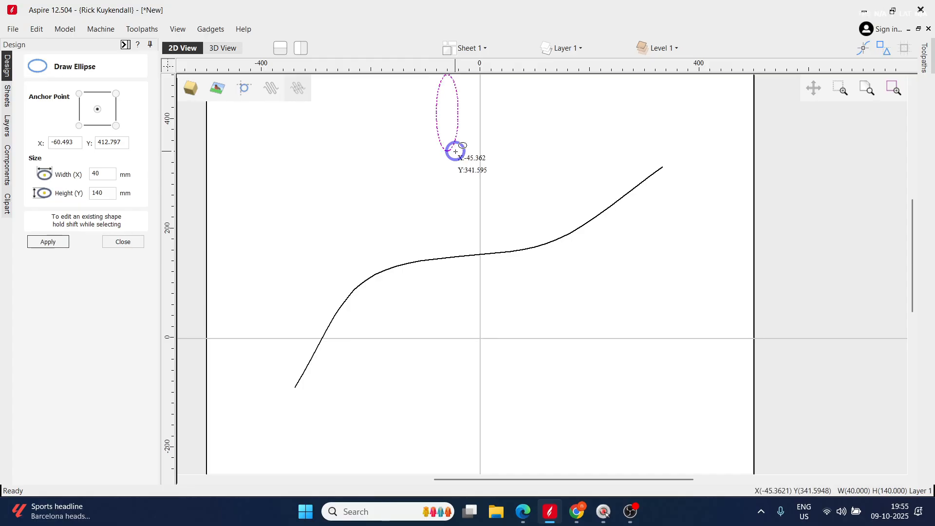
left_click(104, 245)
key("Escape")
Select the ellipse first and the curve second, and open Copy Along Vectors.
left_click(437, 262)
key("Caps_Lock")
left_click(445, 148)
left_click(447, 263, "shift")
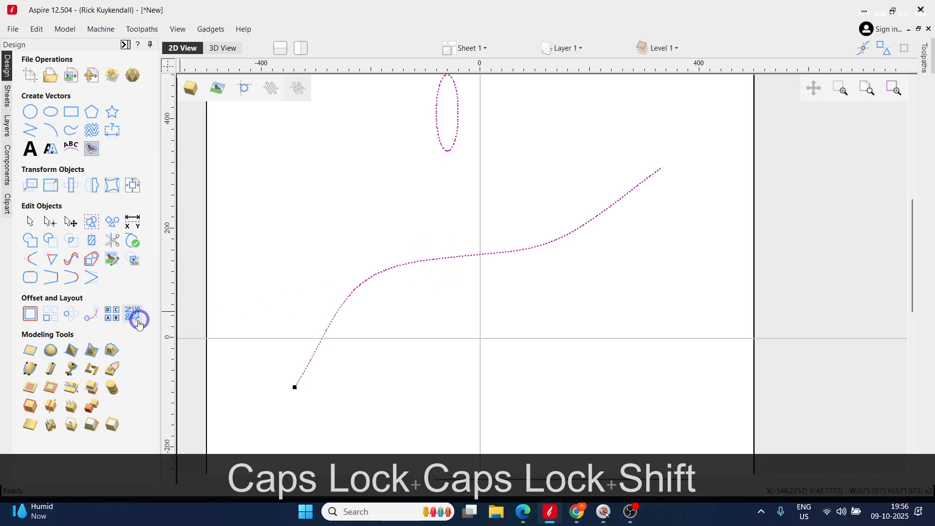
left_click(92, 316)
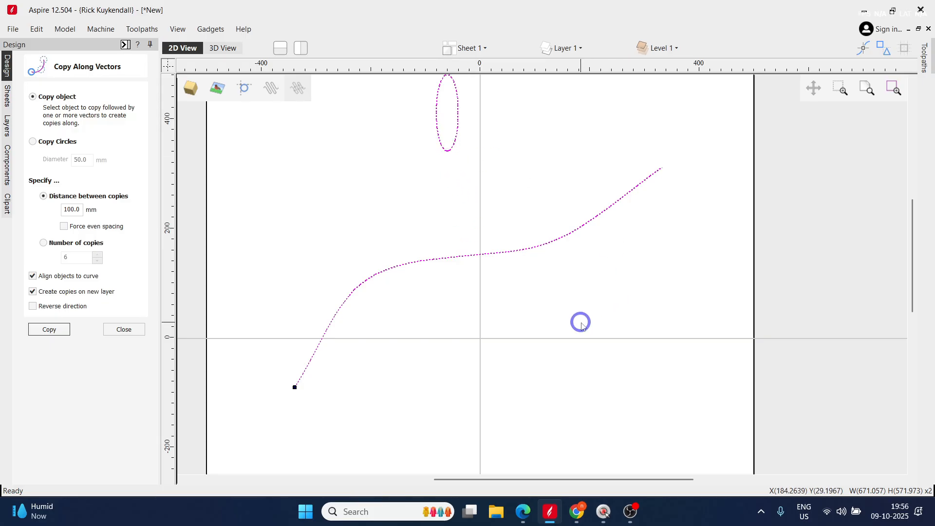
Try copying 50 mm diameter circles along the curve at 100 mm spacing, and undo the copies.
left_click(33, 142)
left_click(363, 244)
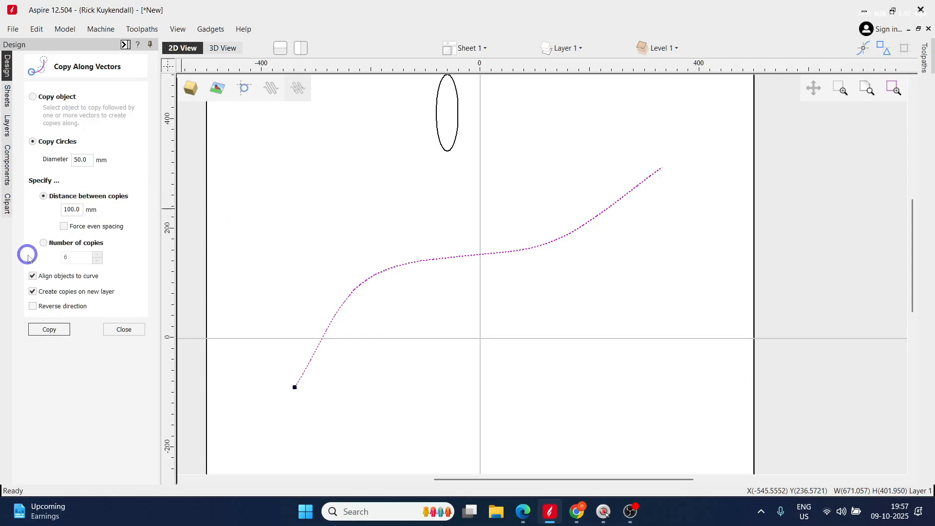
left_click(43, 243)
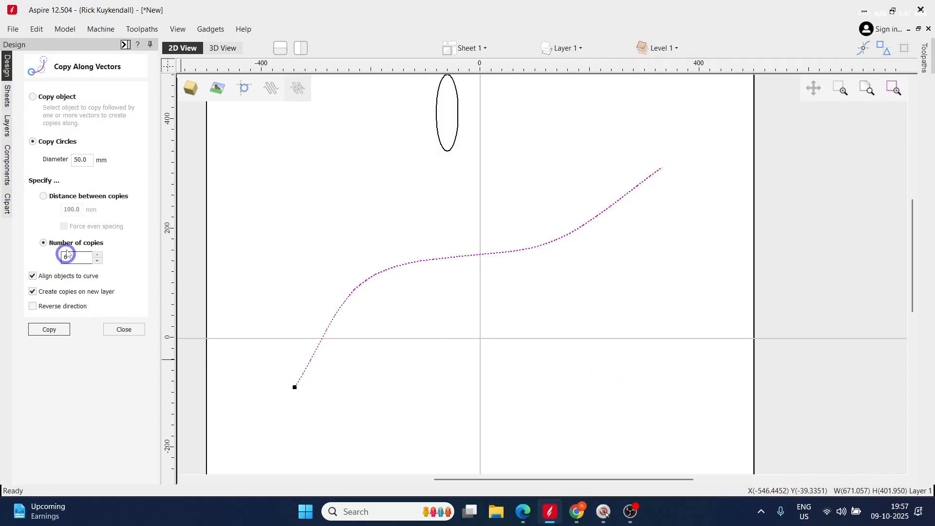
left_click(43, 196)
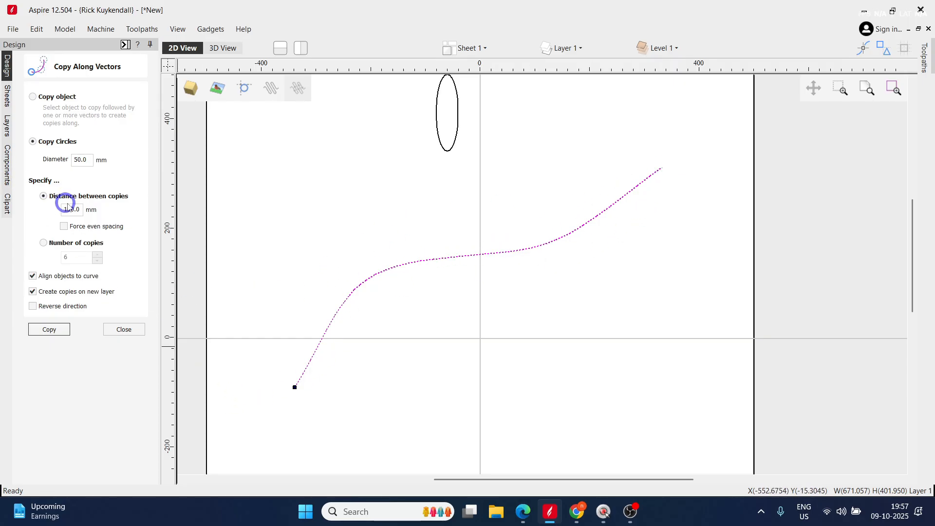
left_click(67, 328)
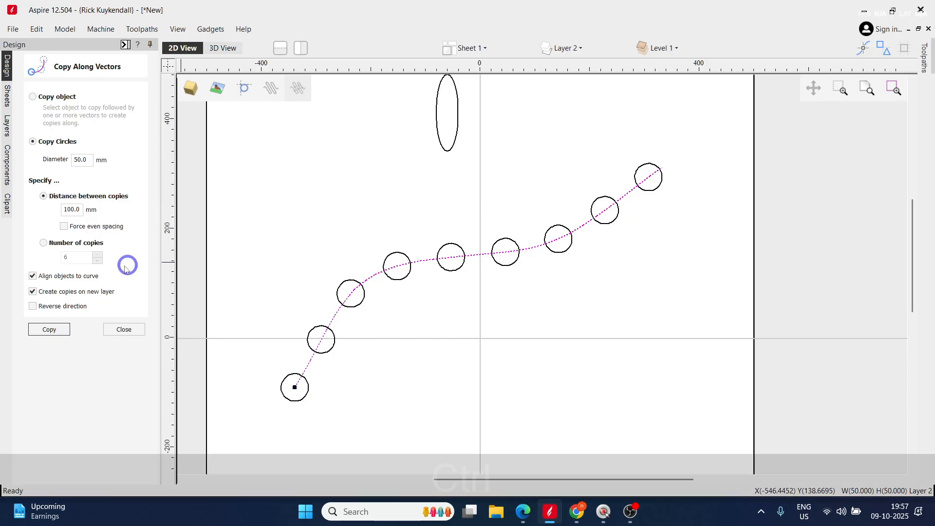
key("ctrl+z")
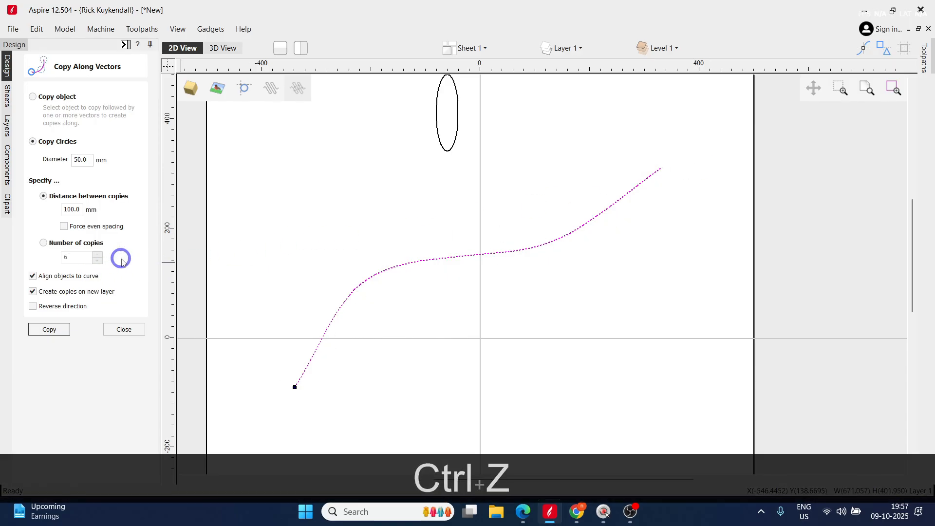
Try placing 6 circles of 50 mm diameter along the curve by number of copies, and undo them.
left_click(44, 243)
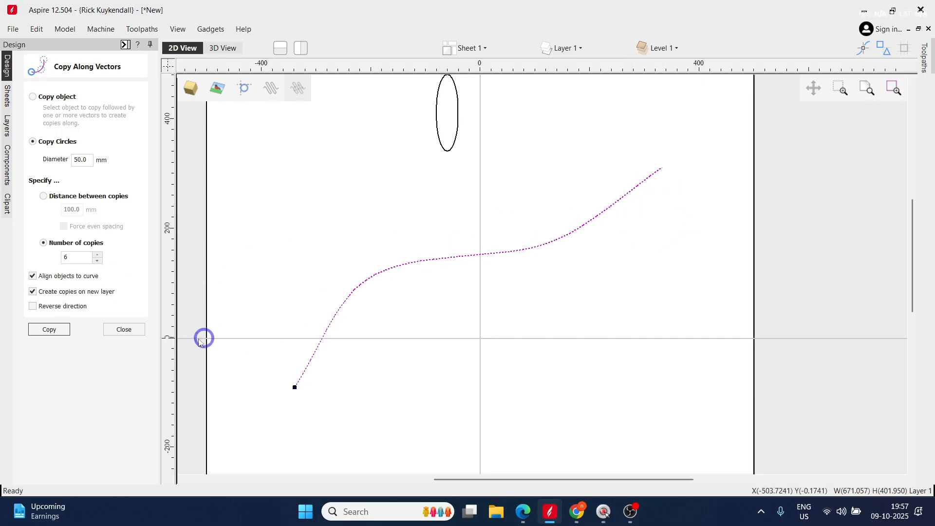
left_click(49, 329)
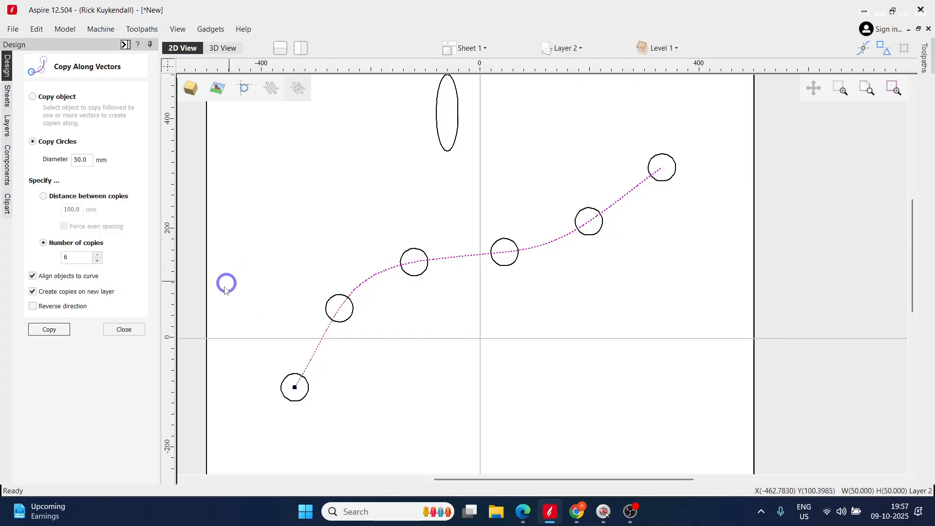
key("ctrl+z")
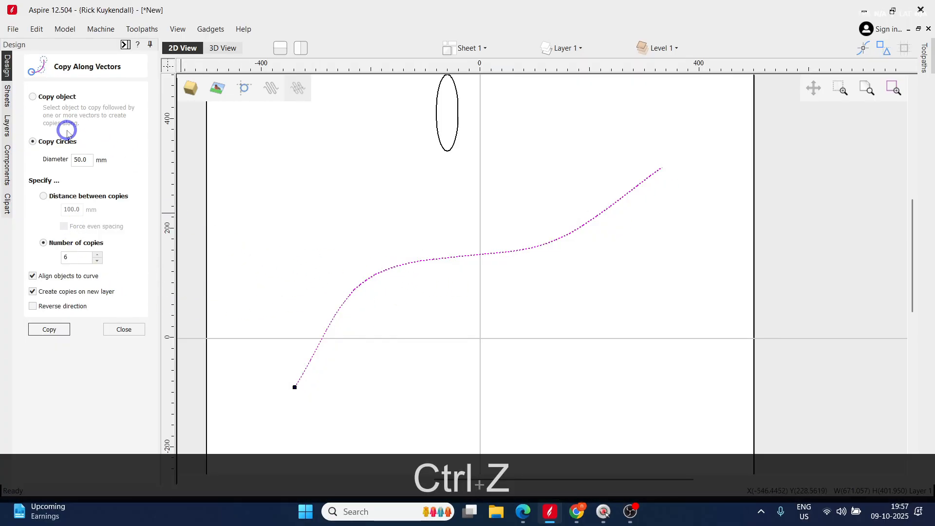
Try Copy object at 50 mm spacing with the ellipse added to the selection after the curve, and undo the copy.
left_click(51, 97)
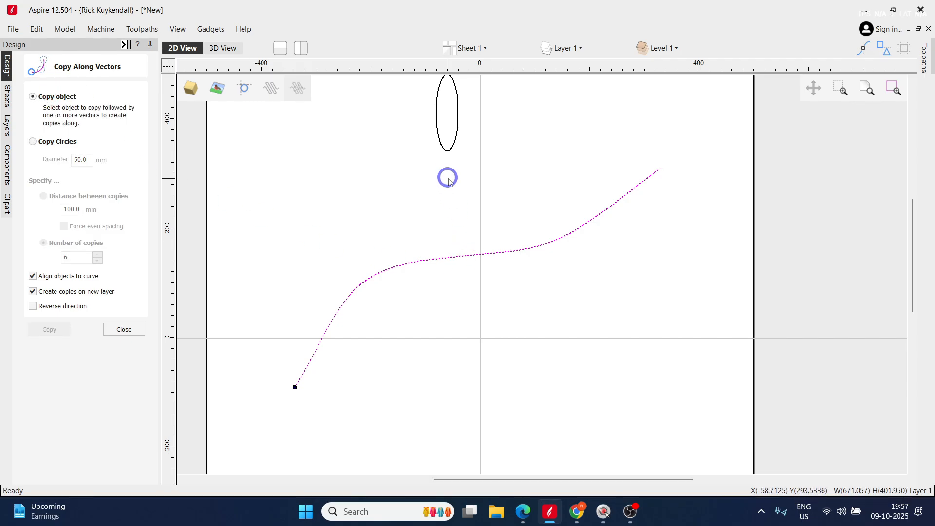
left_click(454, 128, "shift")
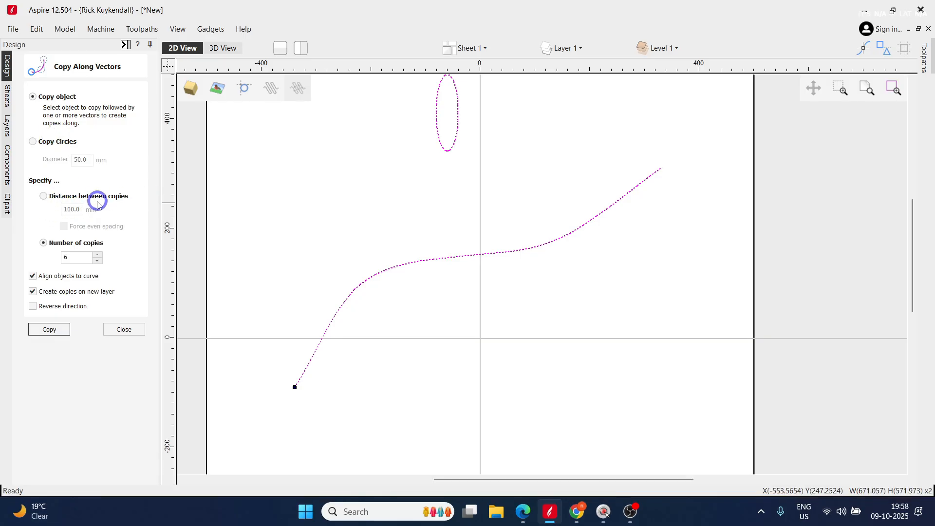
left_click(43, 196)
left_click(81, 211)
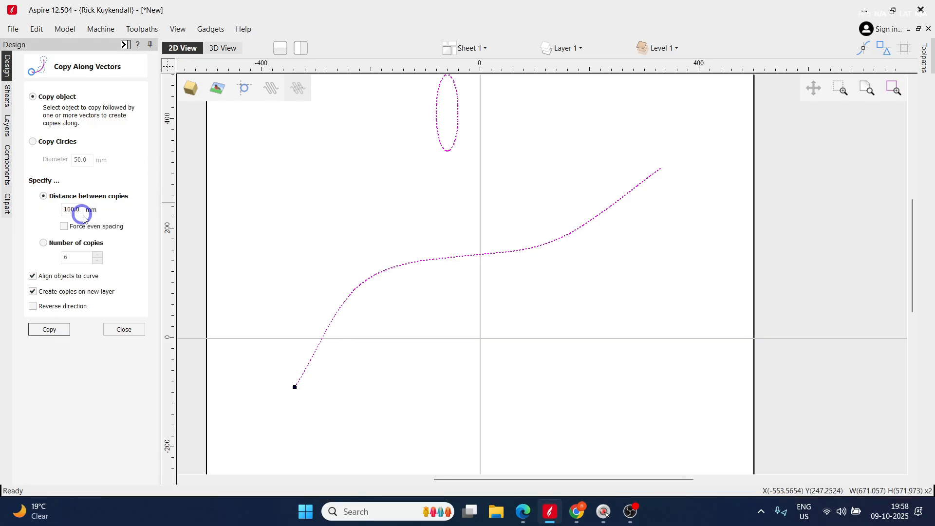
double_click(79, 211)
type("50")
left_click(124, 330)
left_click(54, 330)
key("ctrl+z")
Reselect the ellipse followed by the curve, try copying it along the curve at 50 mm spacing, and undo the copies.
left_click(527, 245)
left_click(437, 117)
left_click(556, 243, "shift")
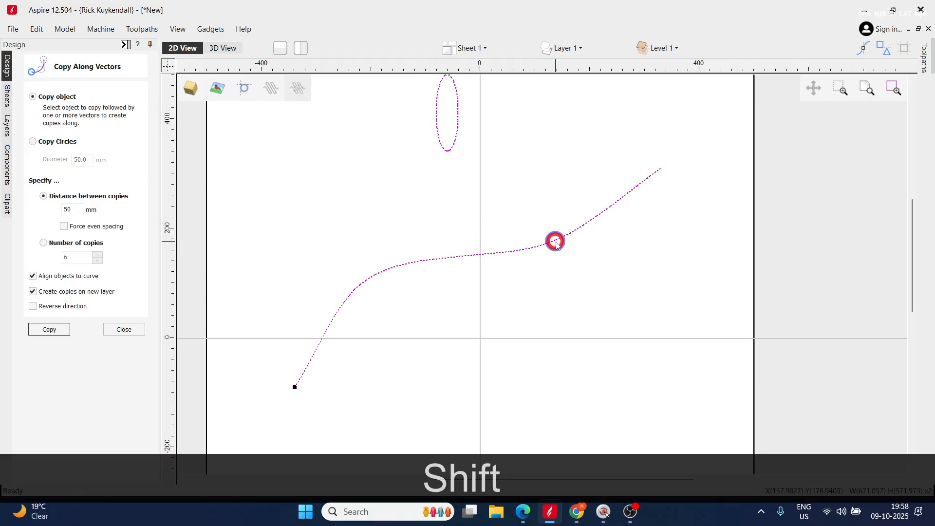
left_click(55, 330)
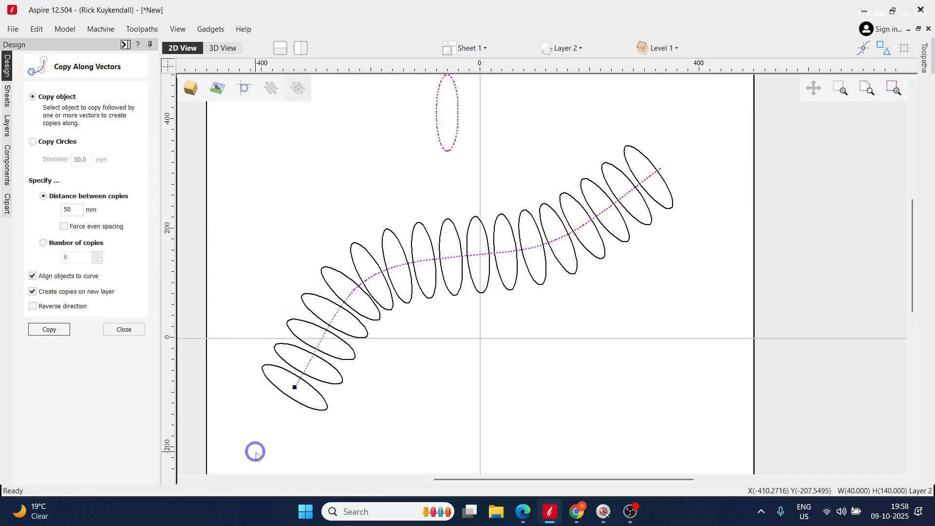
key("ctrl+z")
Try copying the ellipse along the curve with a 100 mm distance between copies, and undo the copies.
left_click(63, 205)
key("BackSpace")
key("BackSpace")
type("100")
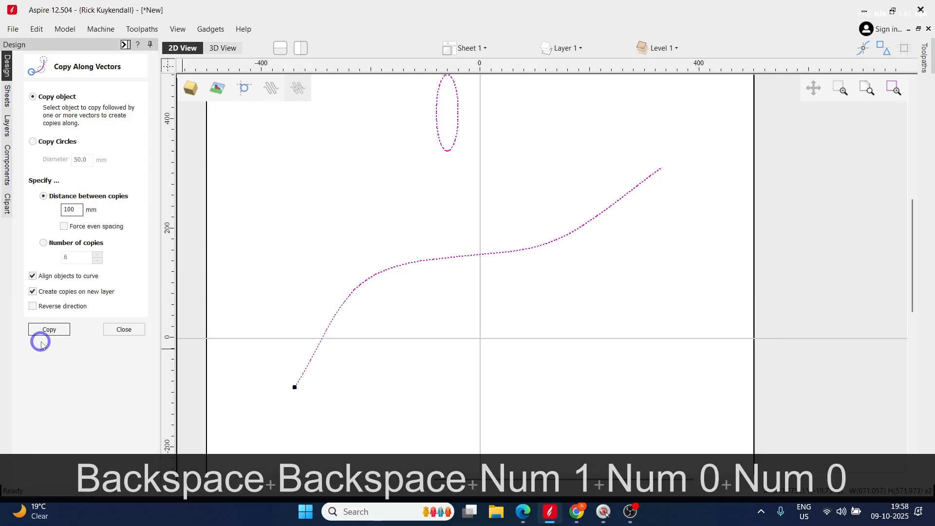
left_click(45, 333)
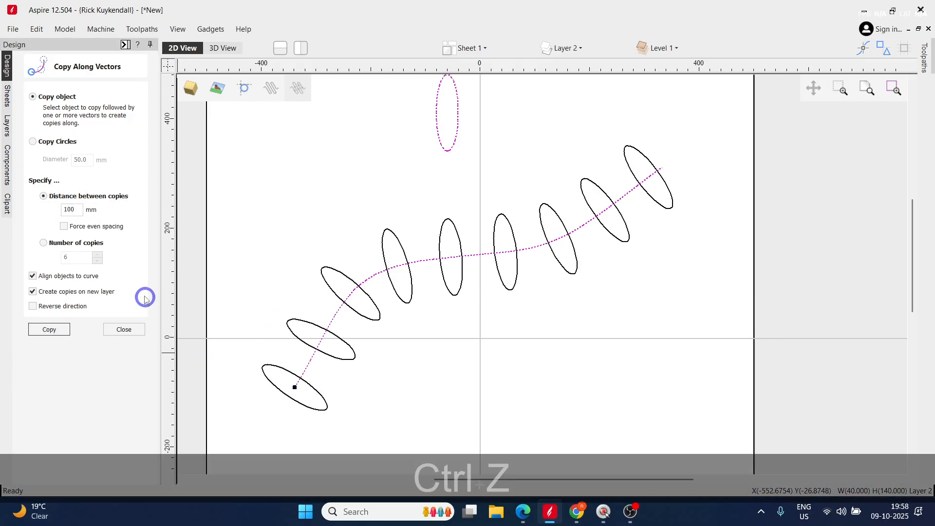
key("ctrl+z")
Set the number of copies to 10, try the ellipse copies aligned to the curve, and undo them.
left_click(43, 244)
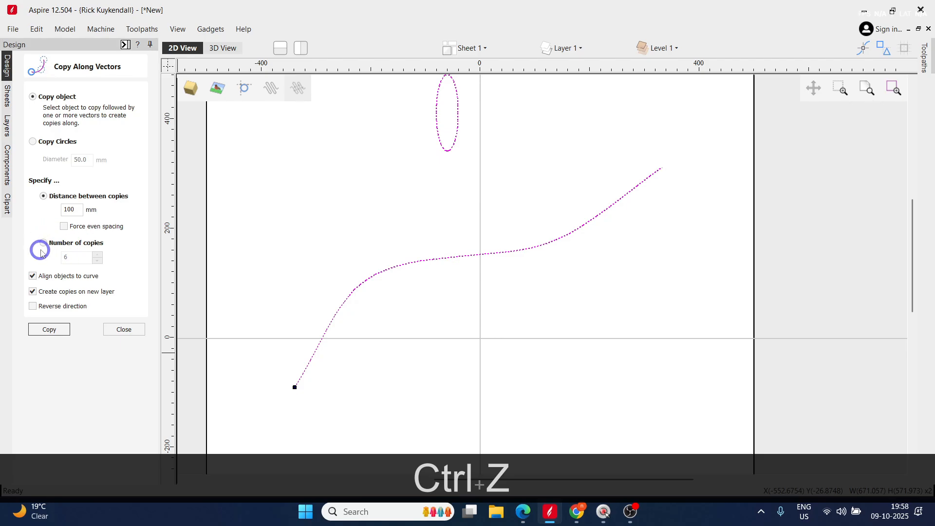
left_click(67, 258)
key("BackSpace")
type("10")
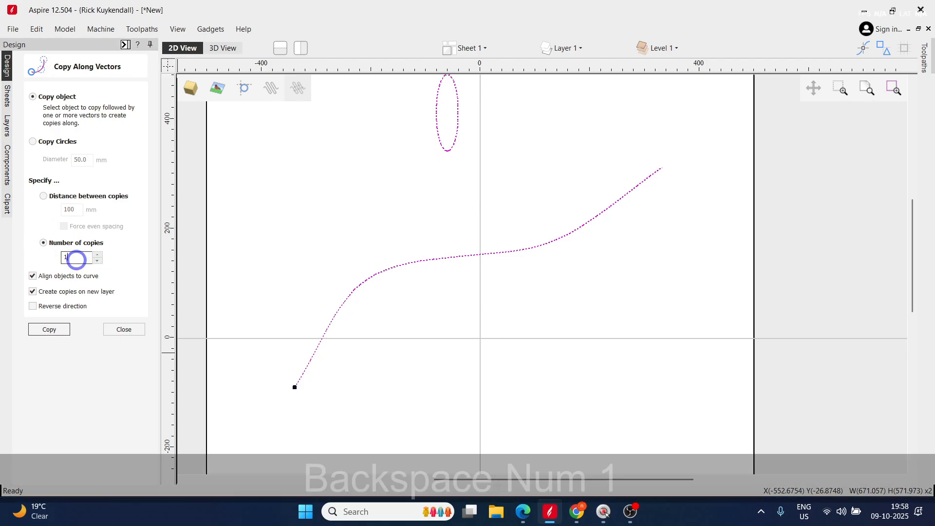
left_click(49, 330)
key("ctrl")
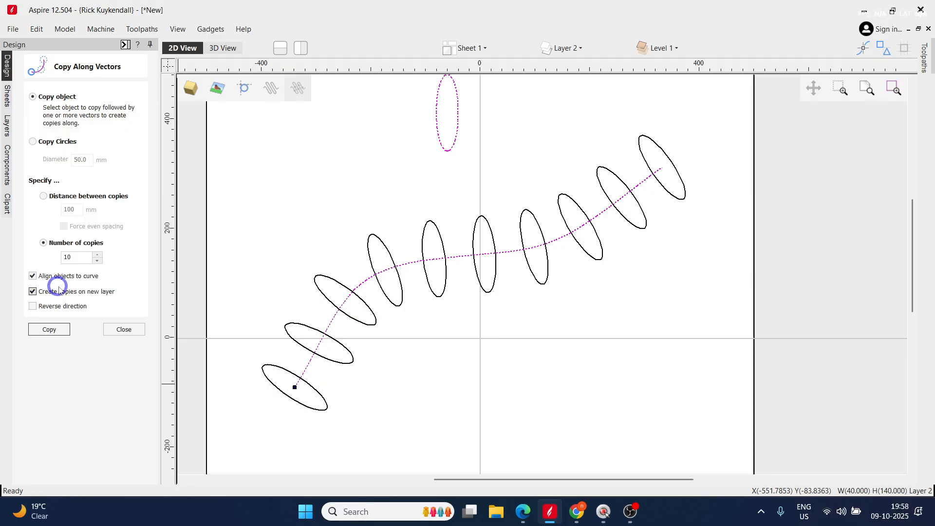
key("ctrl+z")
Turn off aligning objects to the curve, try the 10 ellipse copies, and undo them.
left_click(32, 276)
left_click(63, 331)
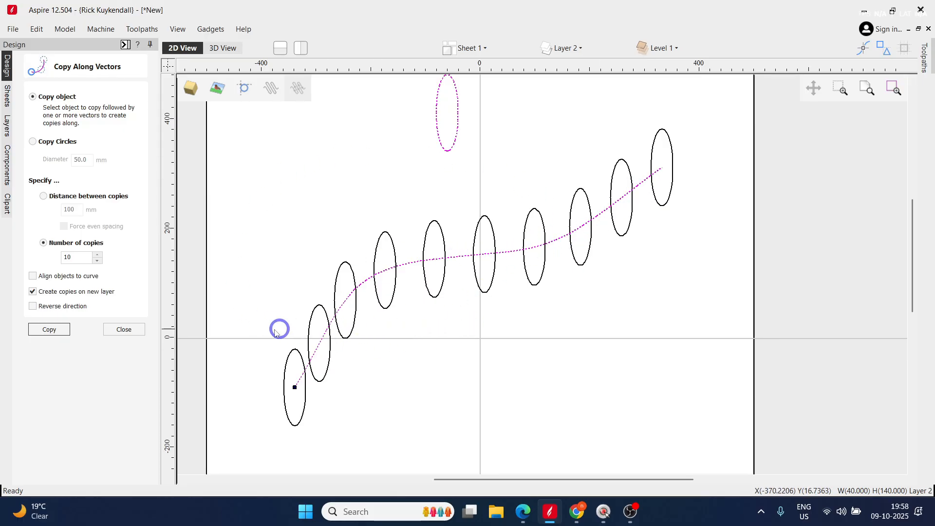
key("ctrl+z")
Turn on reverse direction, try the 10 unaligned ellipse copies, and undo them.
left_click(32, 310)
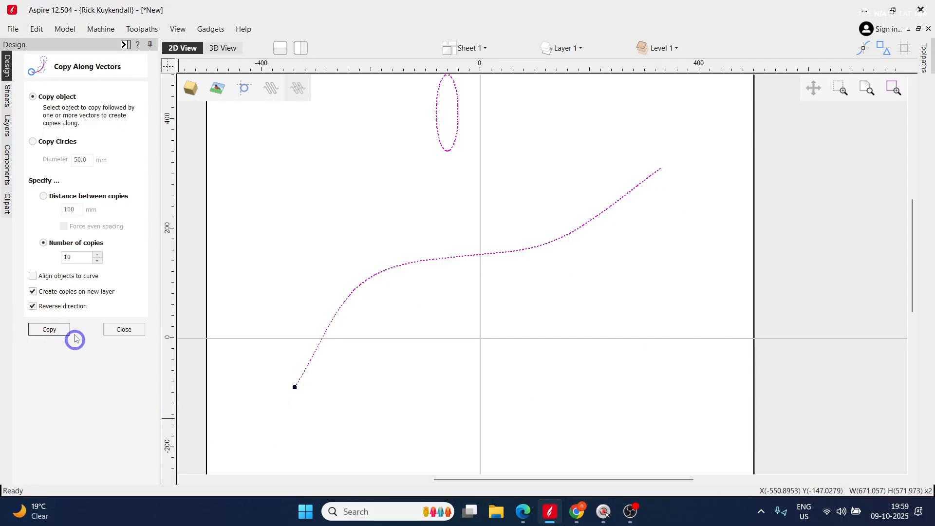
left_click(39, 330)
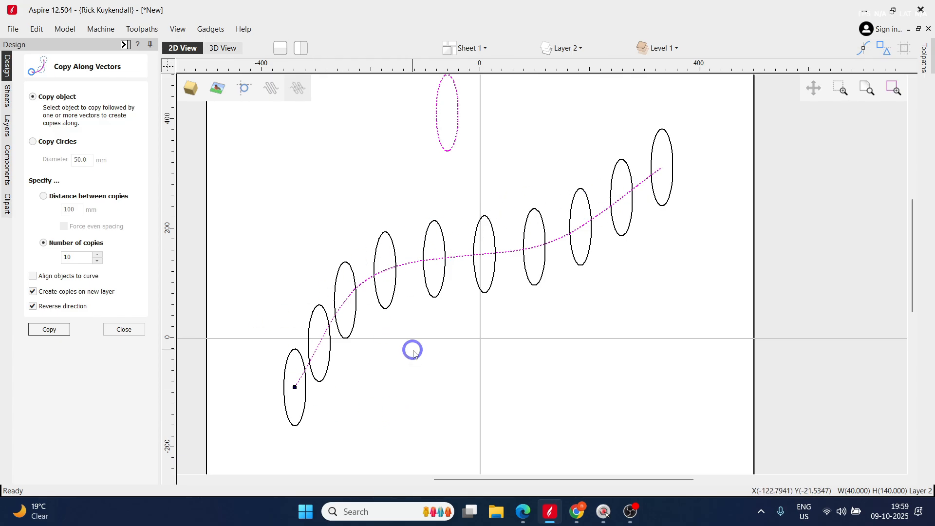
key("ctrl+z")
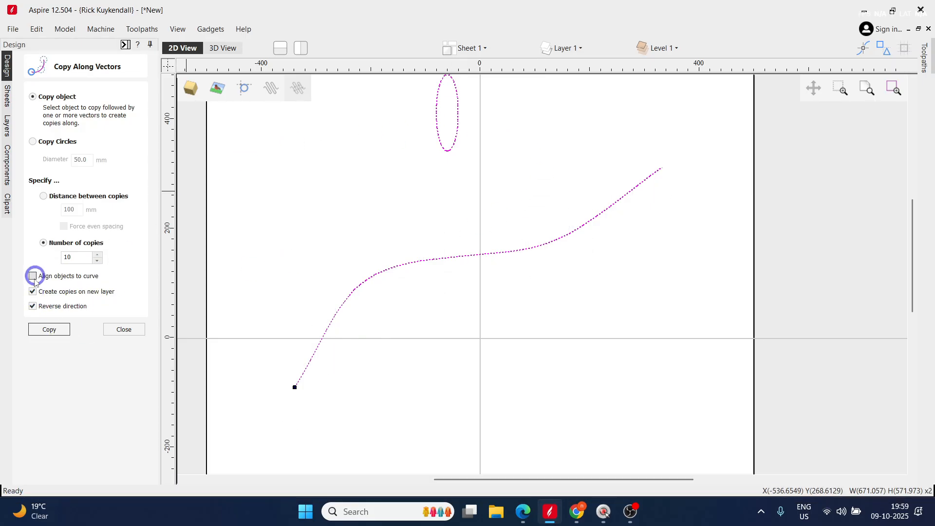
Try the 10 ellipse copies on a new layer and toggle Layer 2's visibility to check where they are stored.
left_click(50, 329)
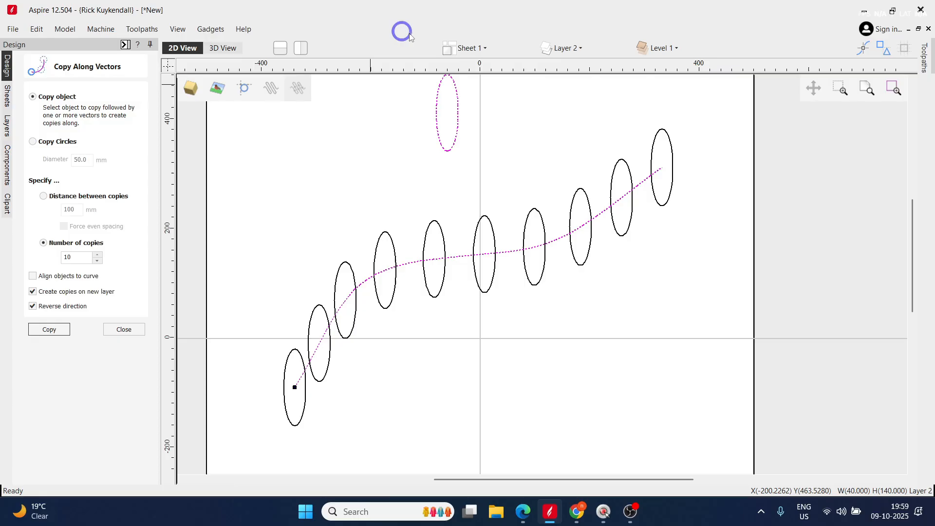
left_click(563, 48)
left_click(562, 90)
left_click(563, 90)
left_click(563, 90)
left_click(62, 327)
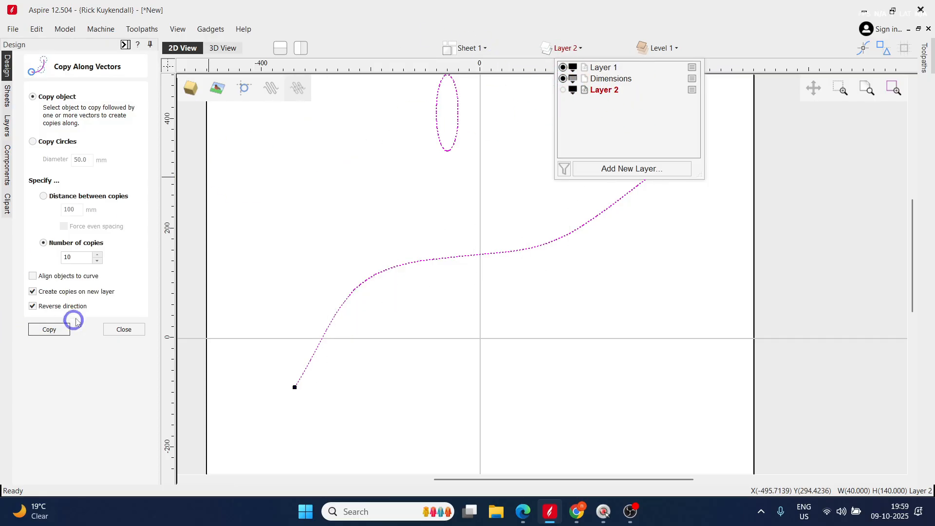
Create the 10 ellipse copies without a new layer, check them by toggling Layer 1's visibility, and close Copy Along Vectors.
left_click(32, 291)
left_click(47, 330)
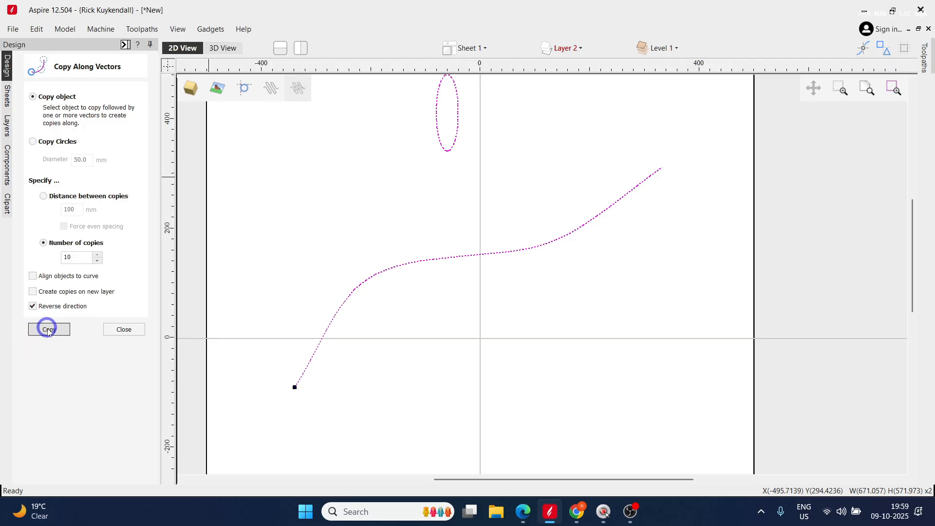
left_click(563, 48)
left_click(573, 82)
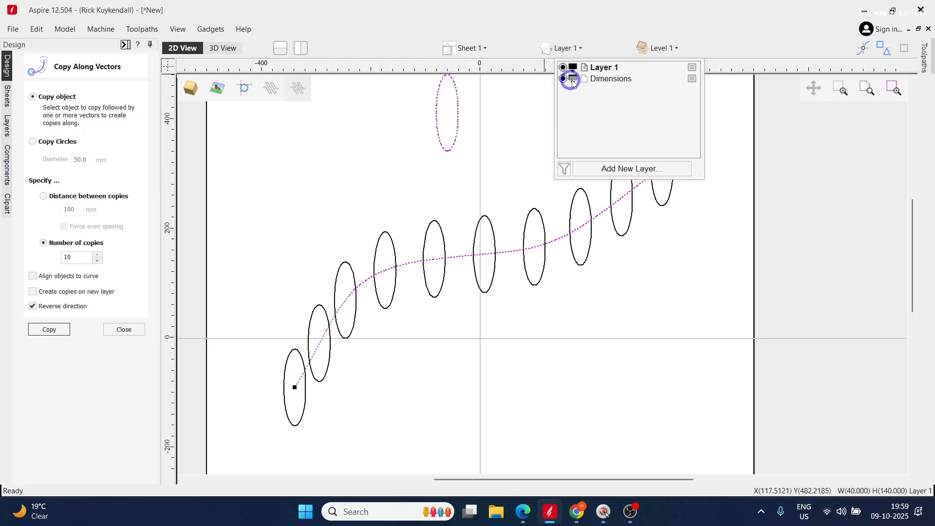
left_click(563, 67)
left_click(563, 68)
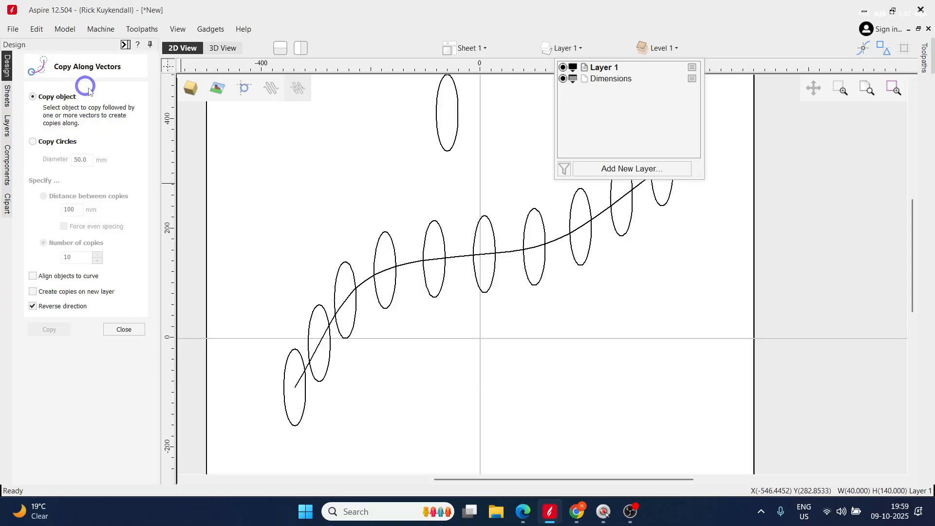
left_click(125, 329)
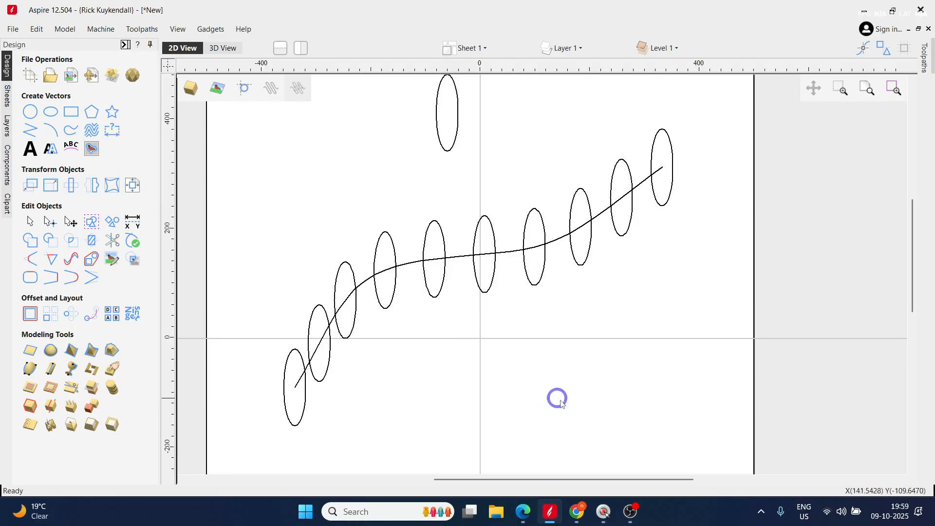
Switch to the Edge browser and look through the design categories on the Digital Effect website.
left_click(524, 514)
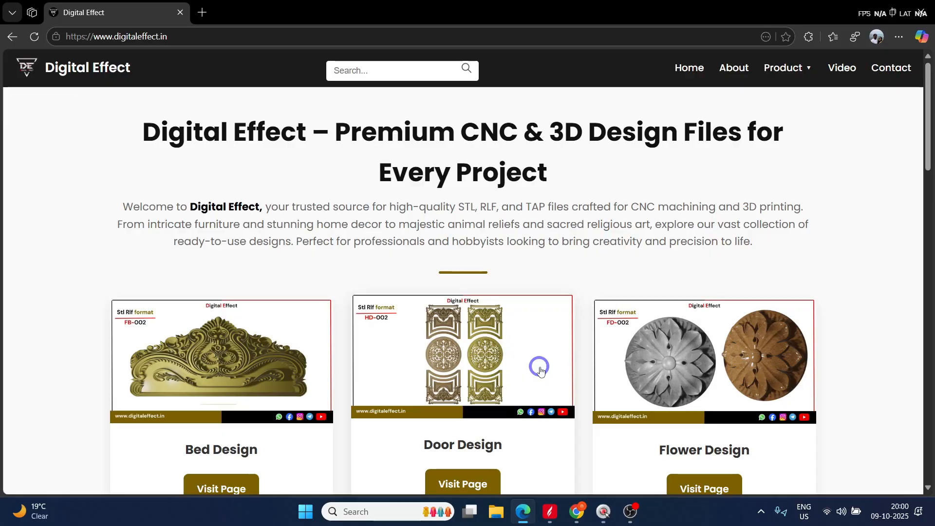
scroll(541, 371, "down", 1)
mouse_move(635, 490)
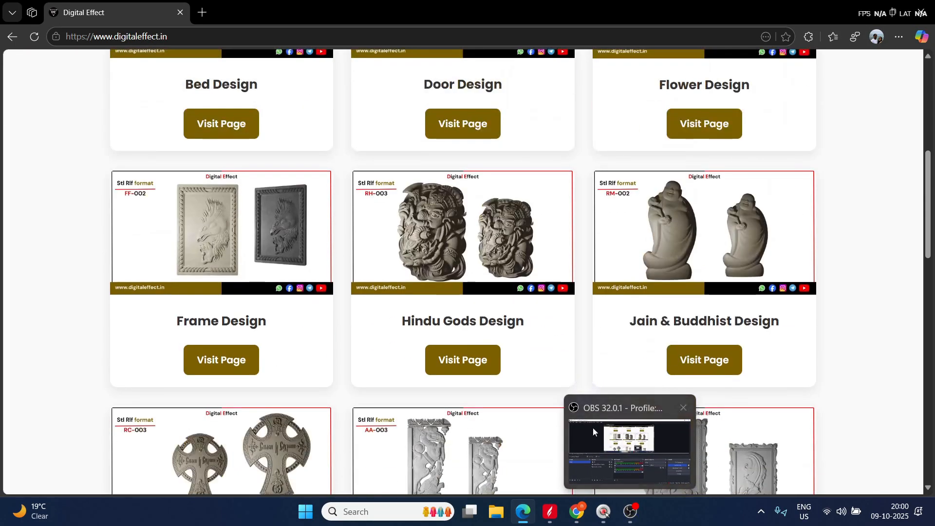